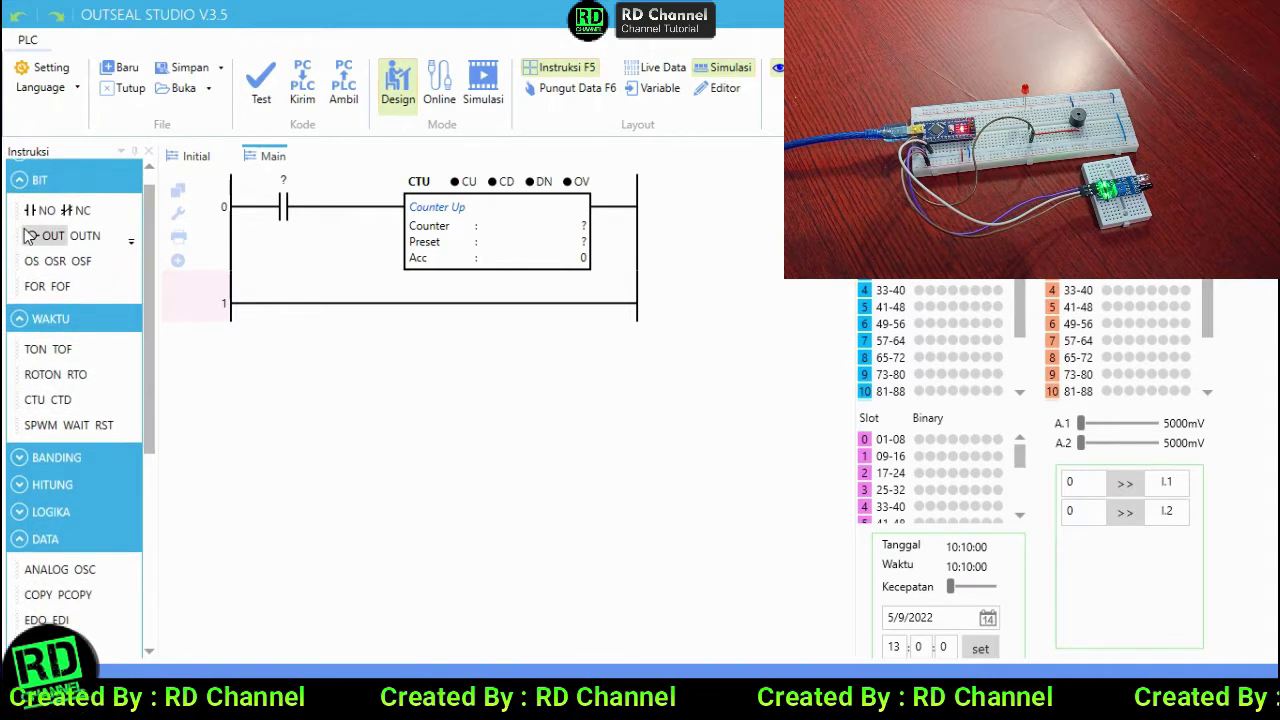
Place a normally open (NO) contact and an RST instruction on the empty rung 1.
drag(36, 211, 257, 312)
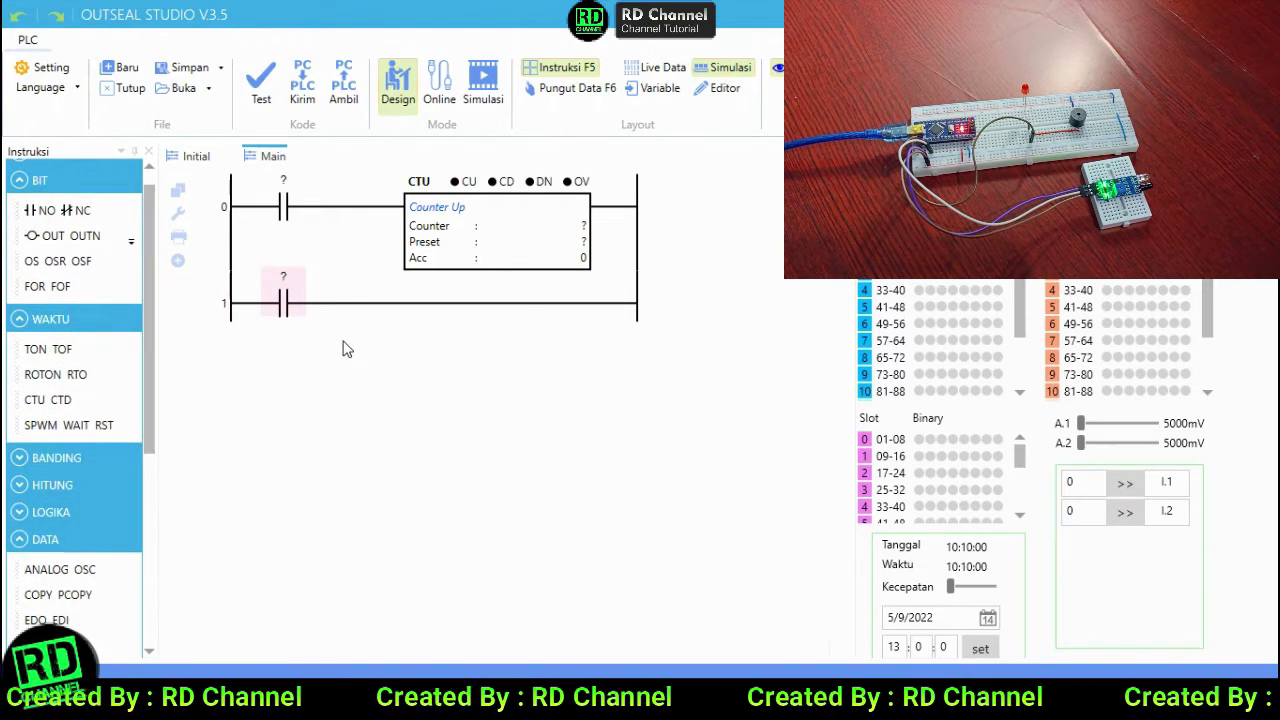
drag(151, 329, 308, 302)
click(371, 417)
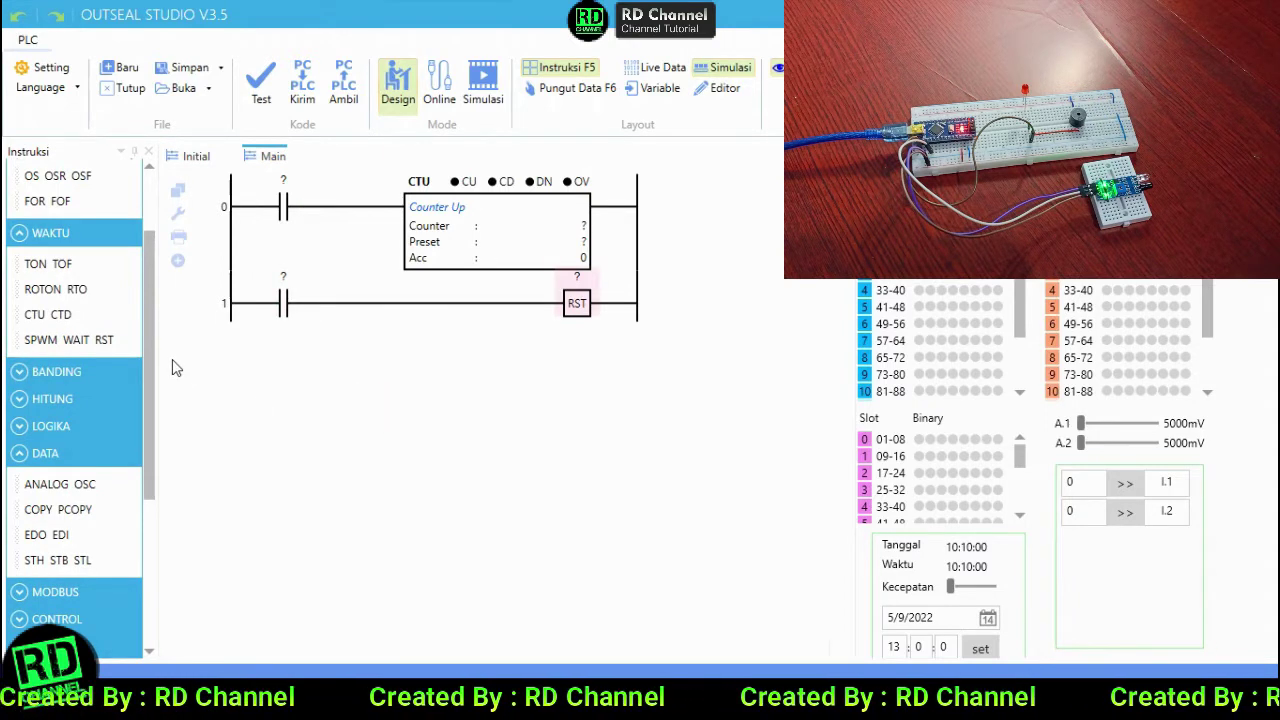
Add a new rung 2 below the reset rung and place a COPY instruction on it.
click(178, 261)
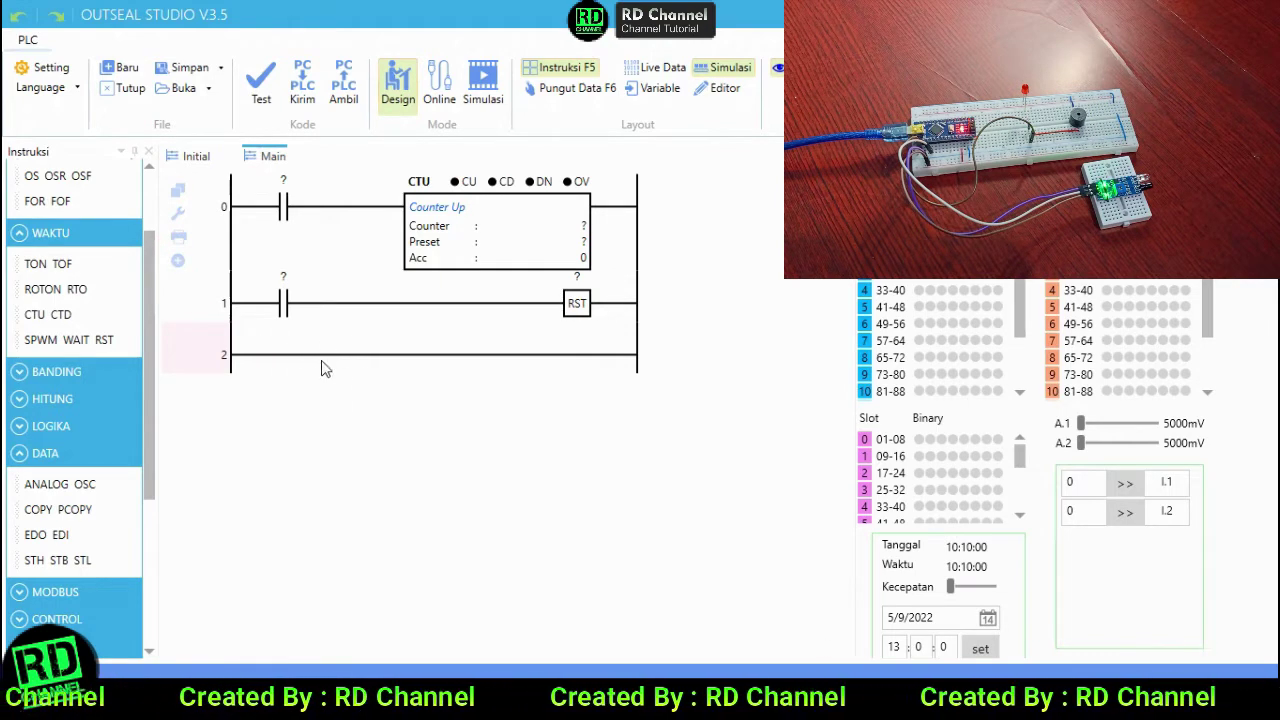
scroll(145, 420, down, 3)
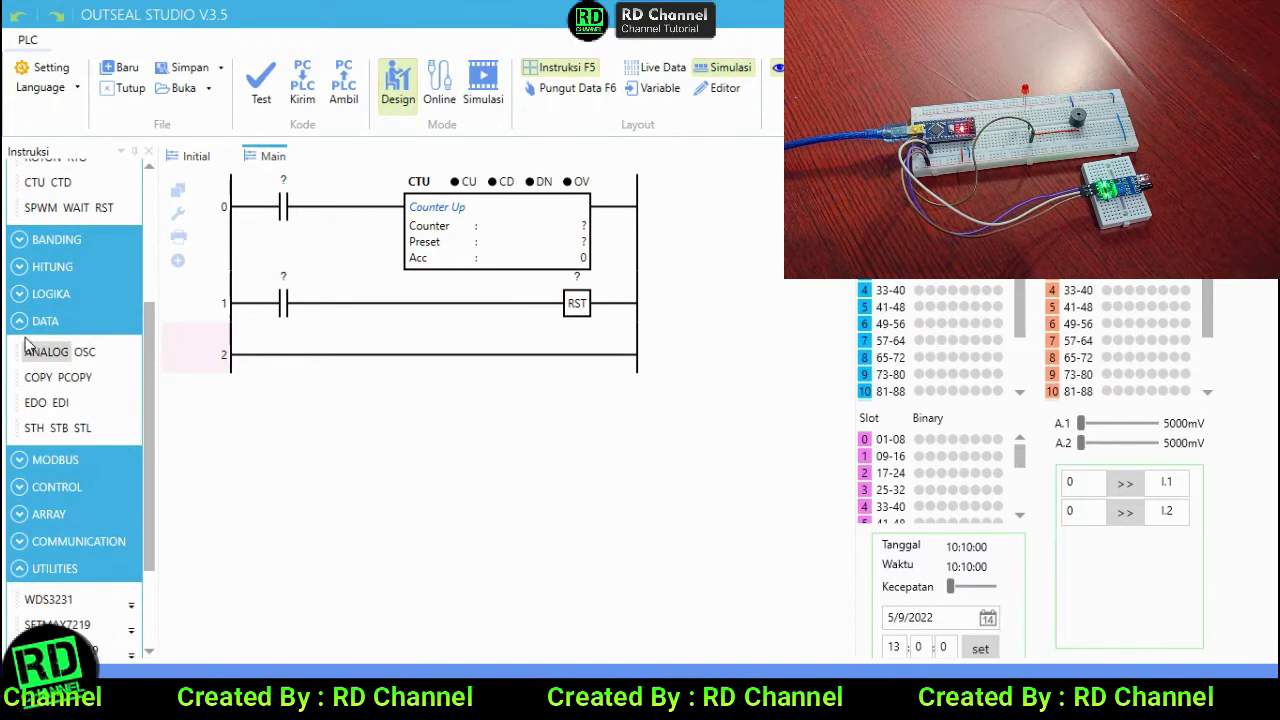
click(37, 381)
mouse_move(37, 381)
mouse_down()
mouse_move(267, 367)
mouse_move(251, 355)
mouse_up()
click(308, 412)
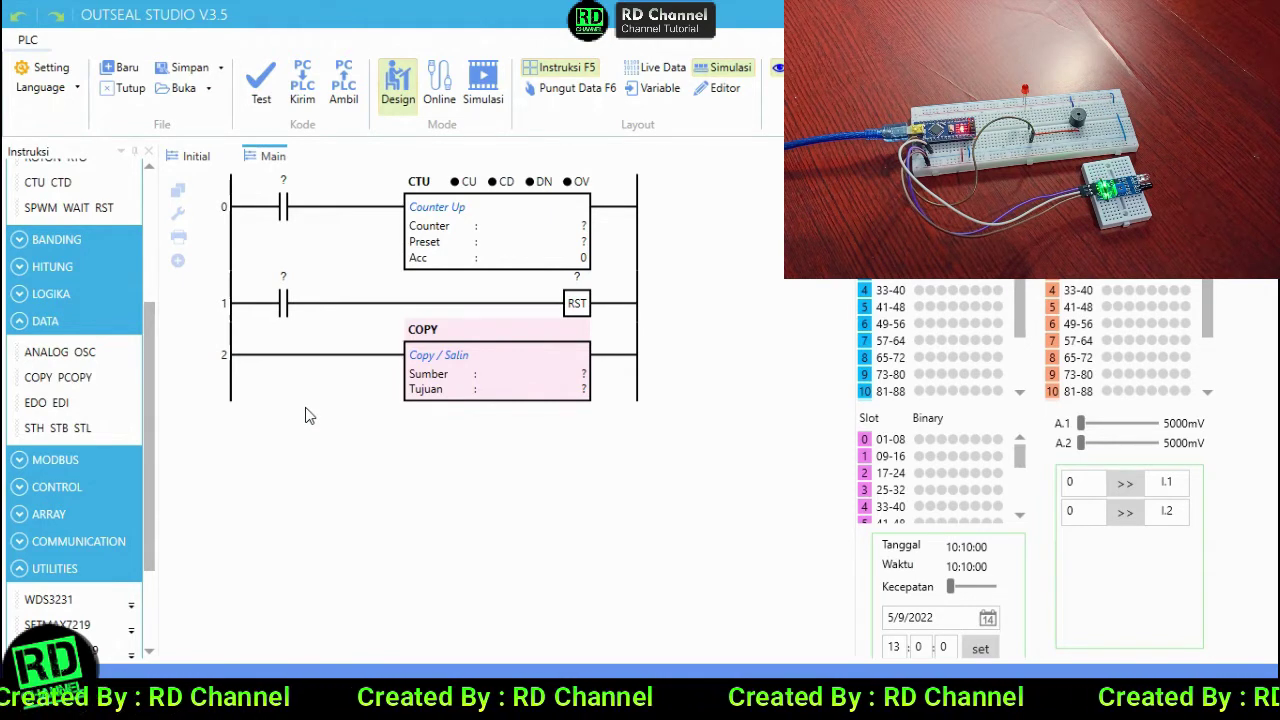
Add a new rung 3 and place a GEQ comparison followed by an OUT coil on it.
click(179, 262)
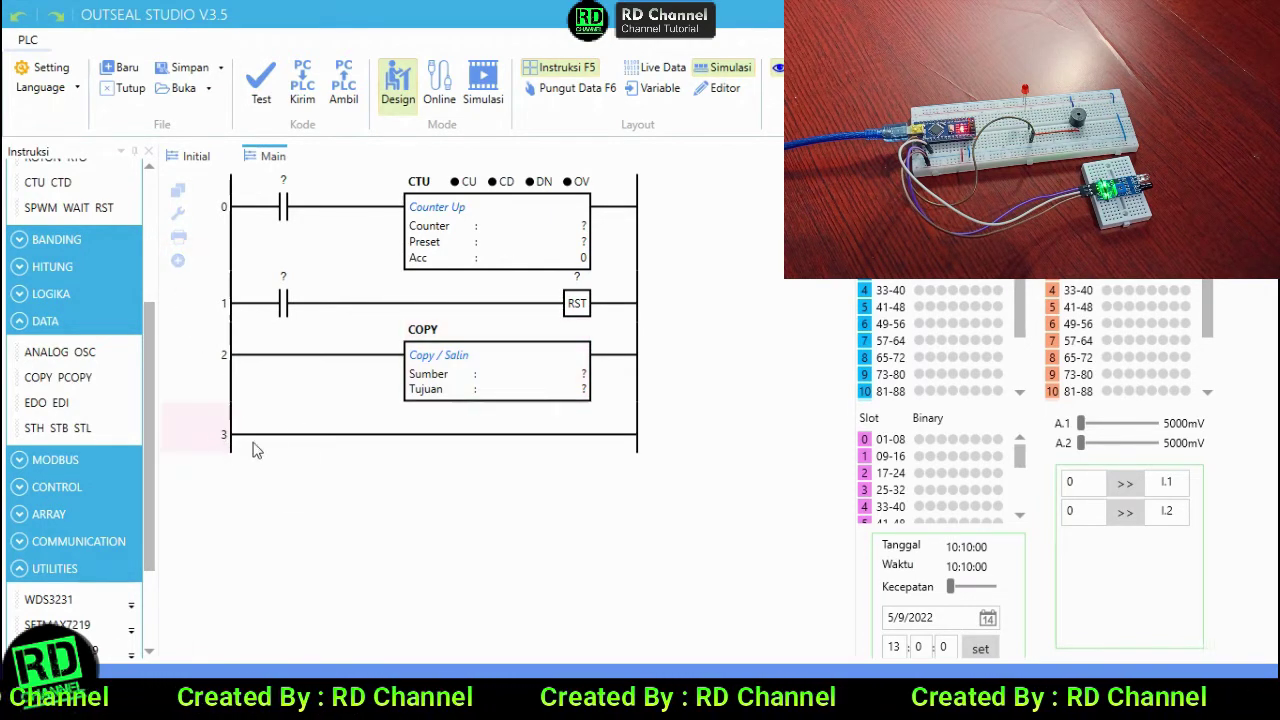
click(283, 414)
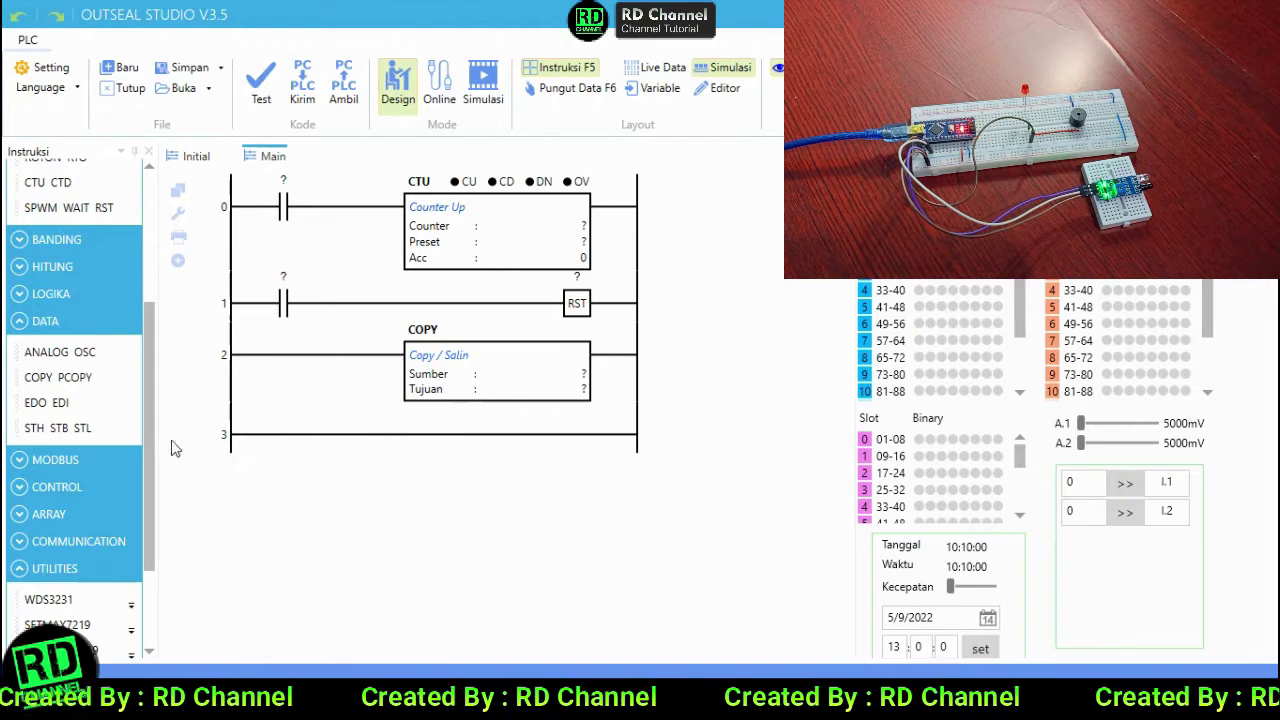
scroll(155, 370, up, 2)
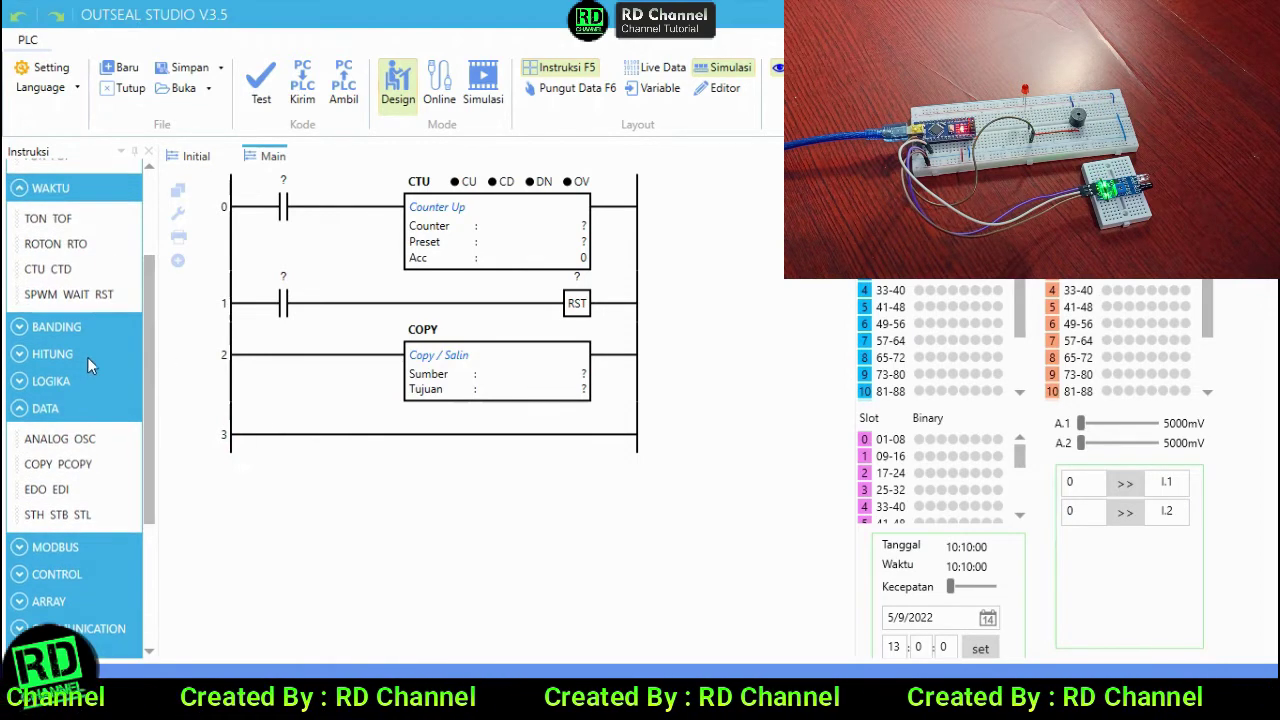
click(30, 333)
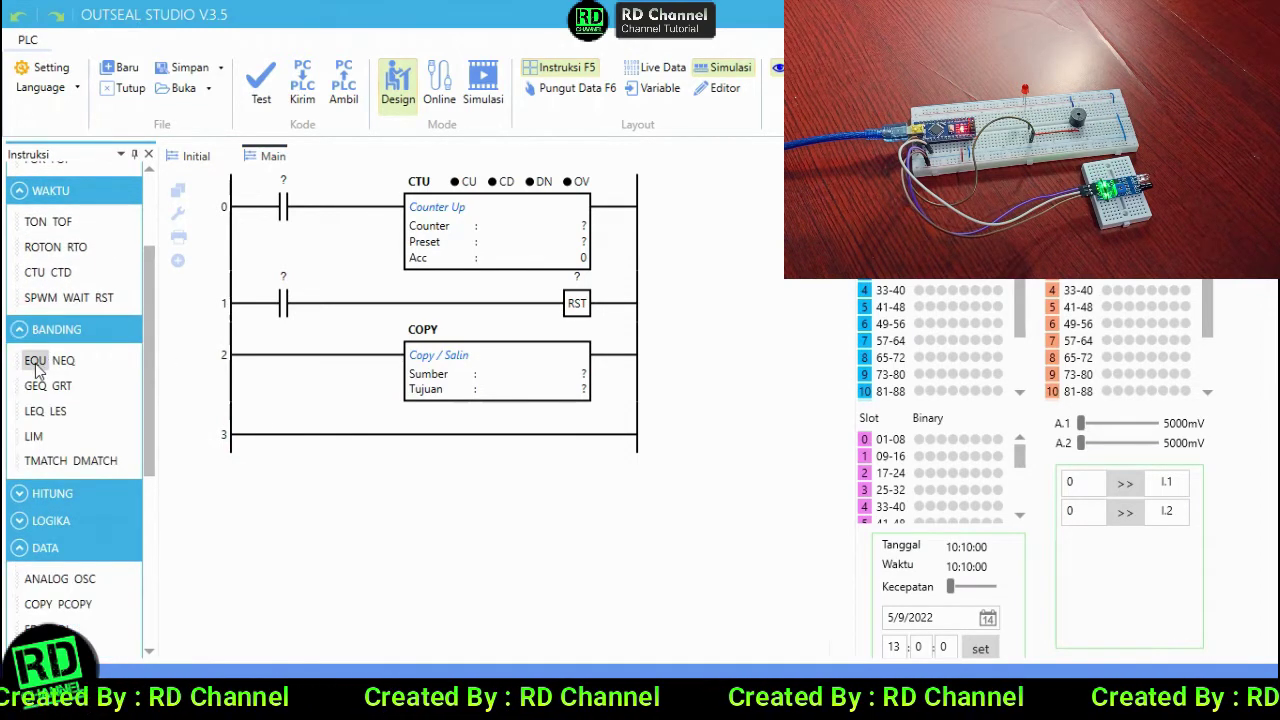
drag(35, 385, 251, 438)
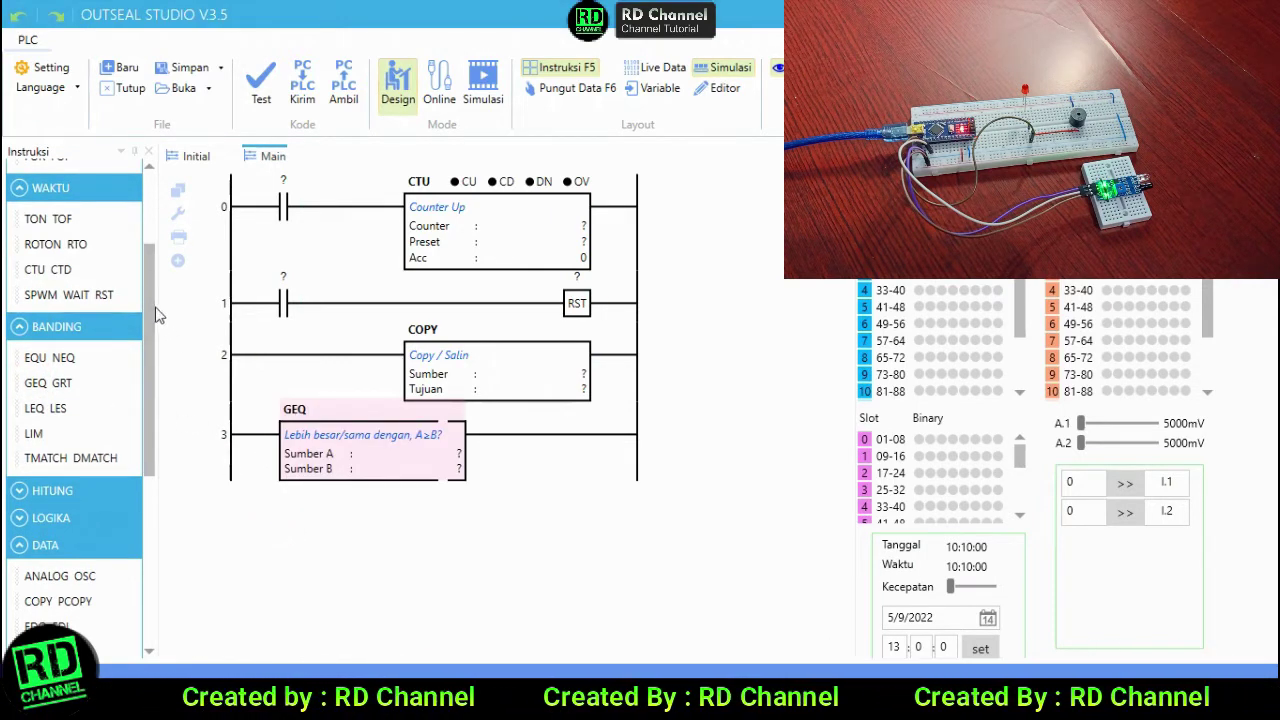
scroll(148, 300, up, 3)
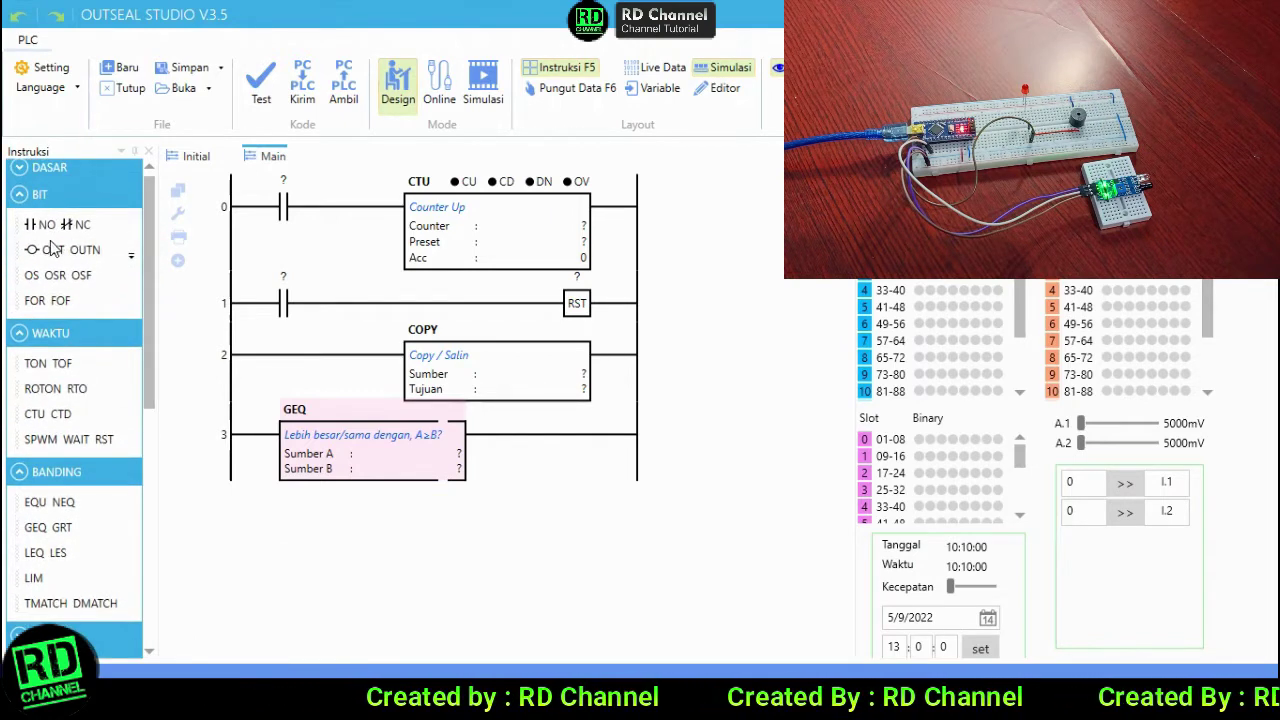
drag(52, 249, 500, 450)
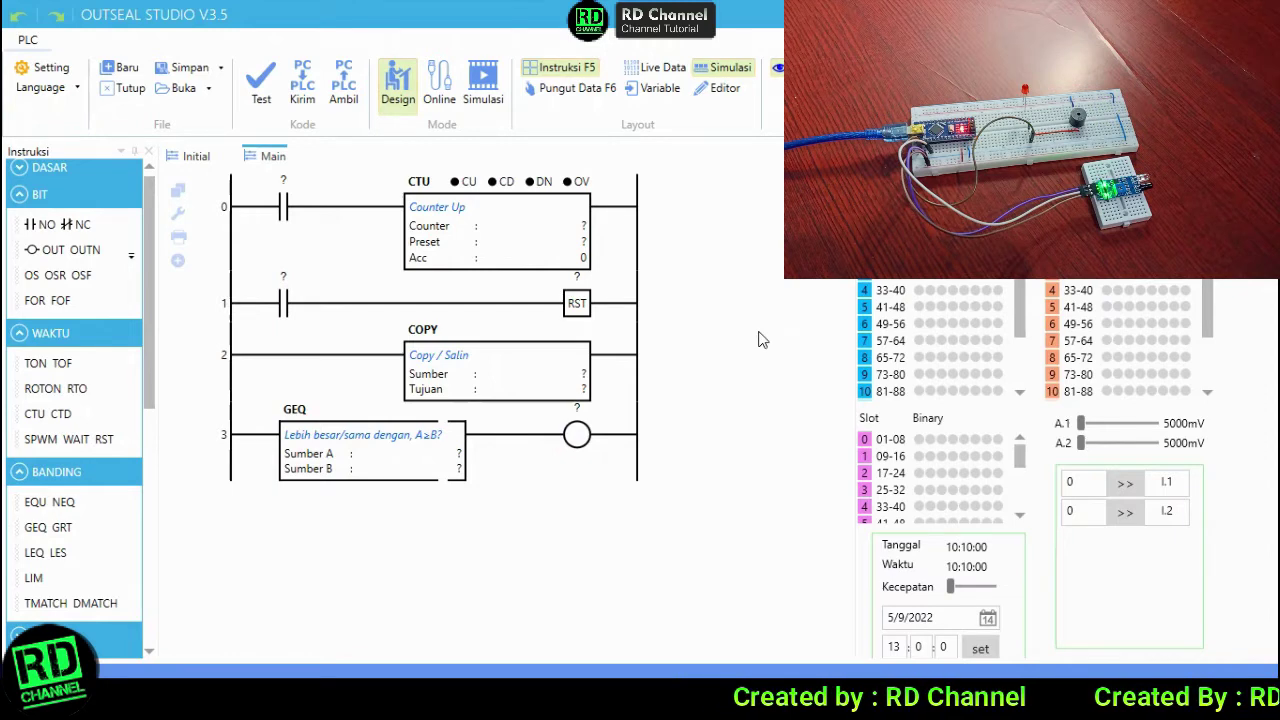
Close the instruction palette and assign address S.1 to the normally open contact on rung 0.
click(146, 153)
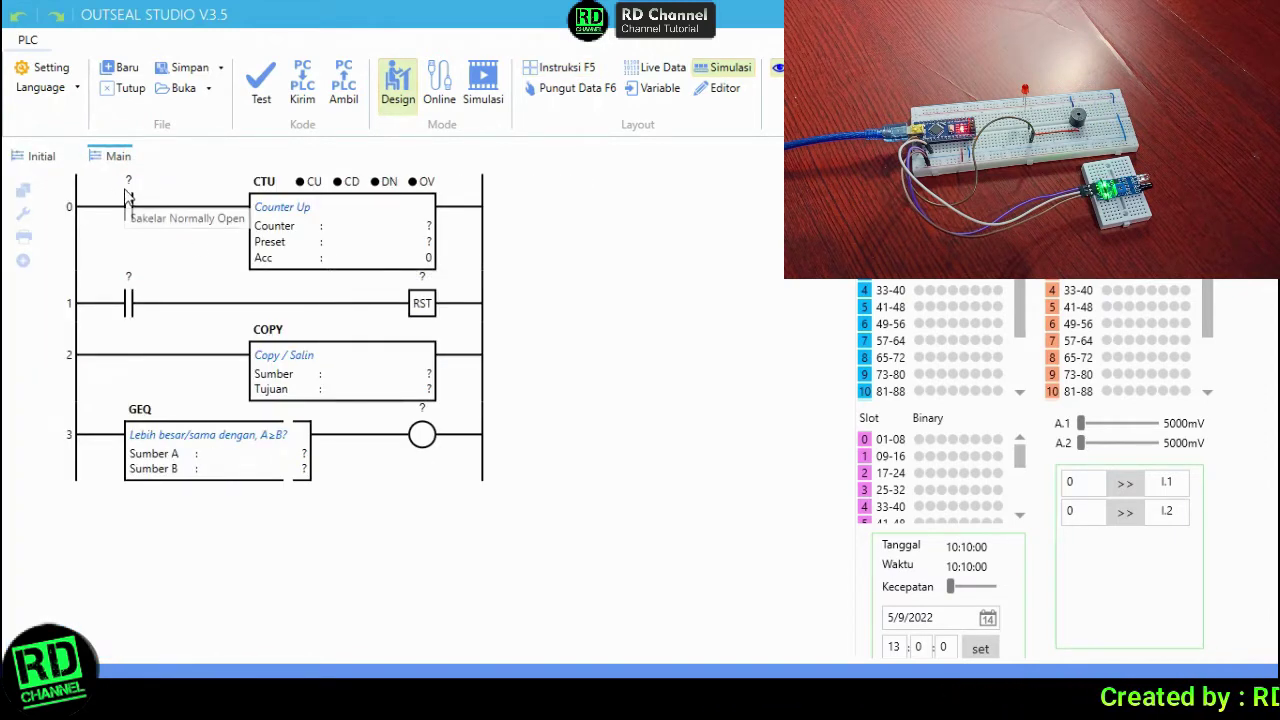
click(128, 188)
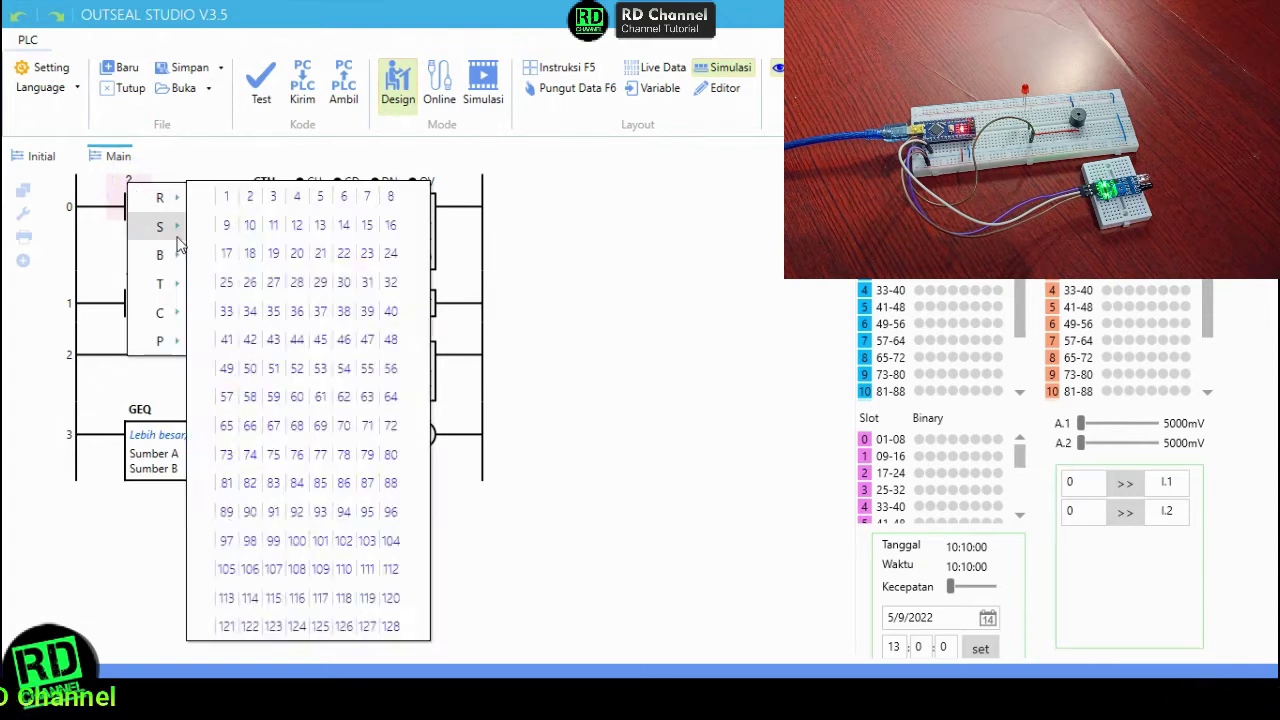
mouse_move(173, 230)
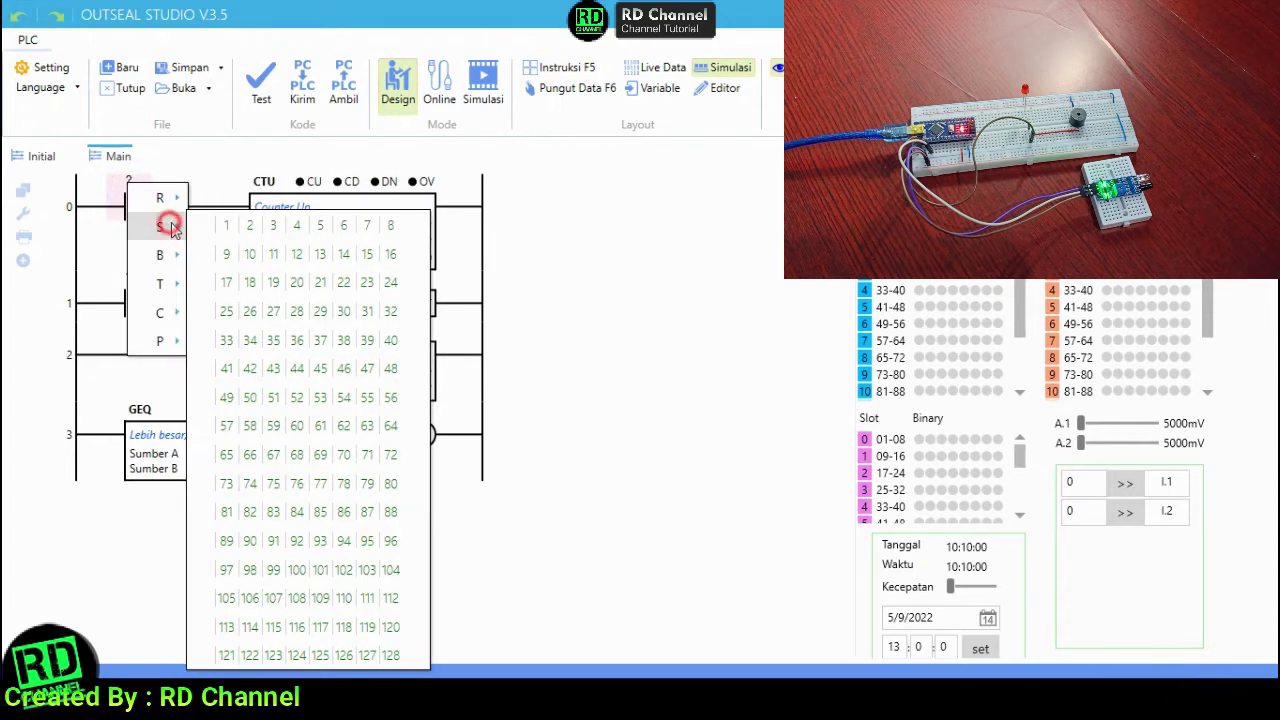
click(226, 225)
click(188, 172)
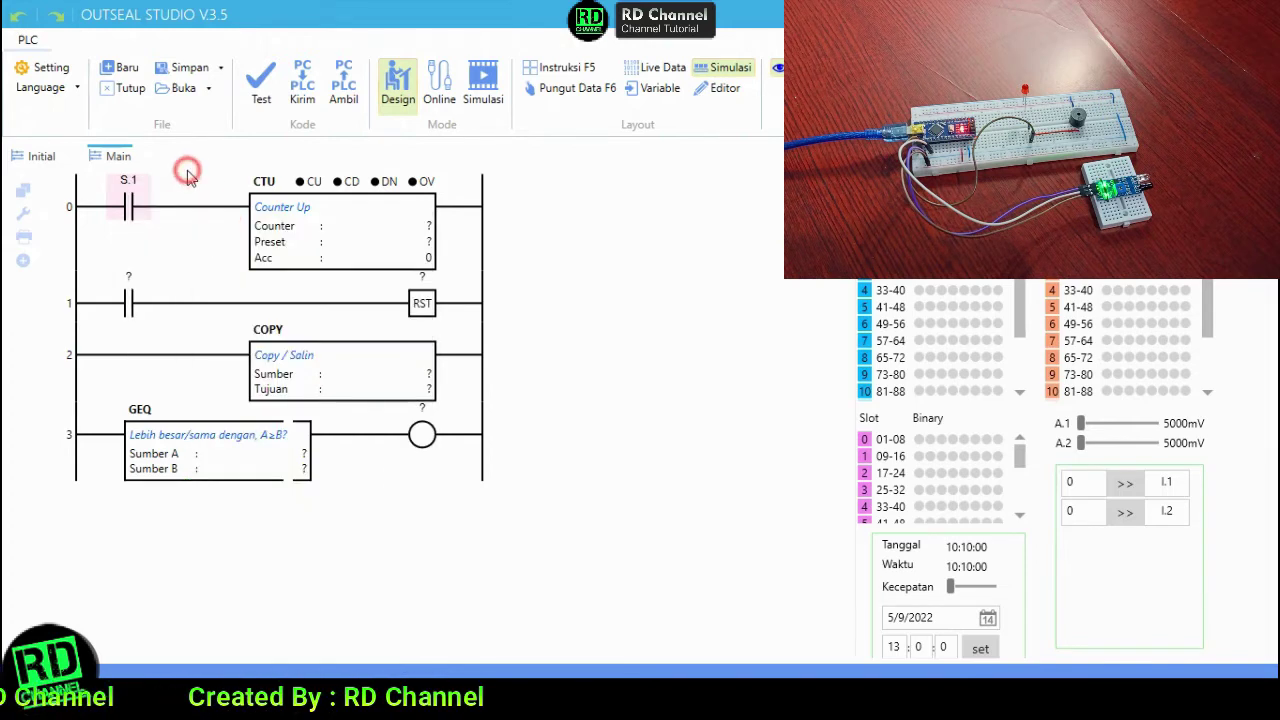
Assign counter C.1 to the CTU block on rung 0 and set its preset to 0.
click(429, 229)
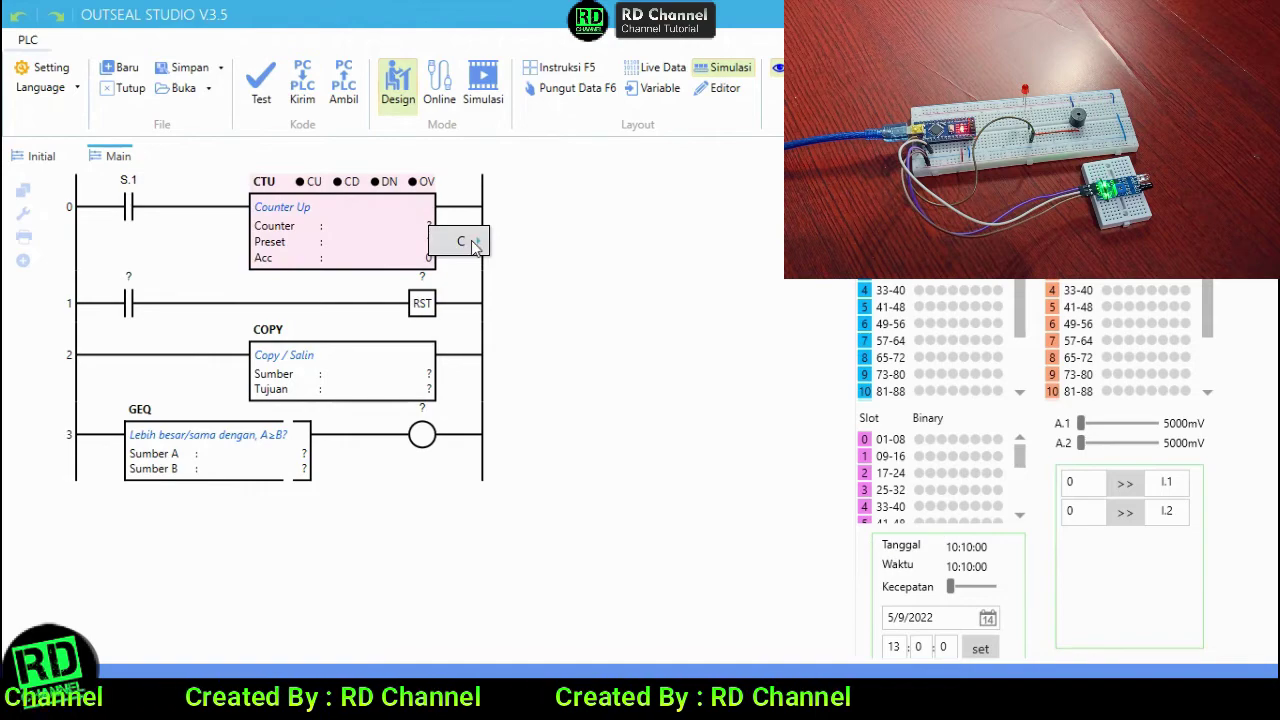
click(472, 244)
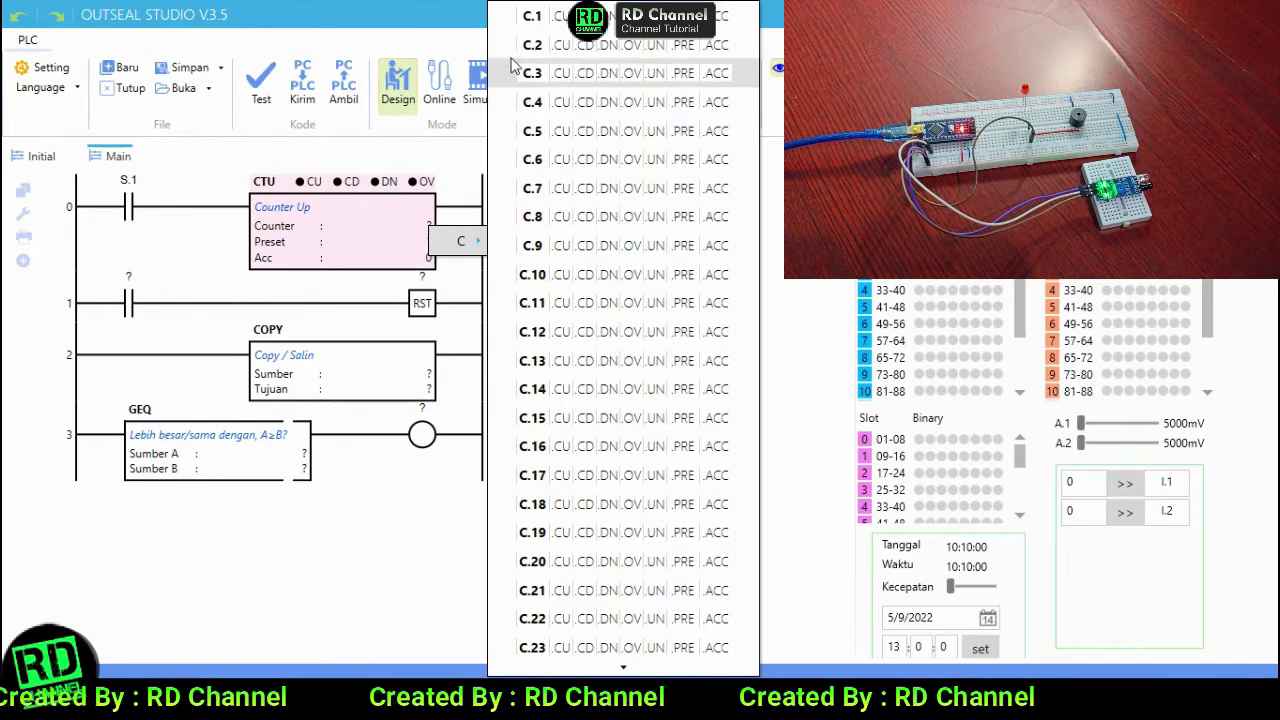
click(535, 16)
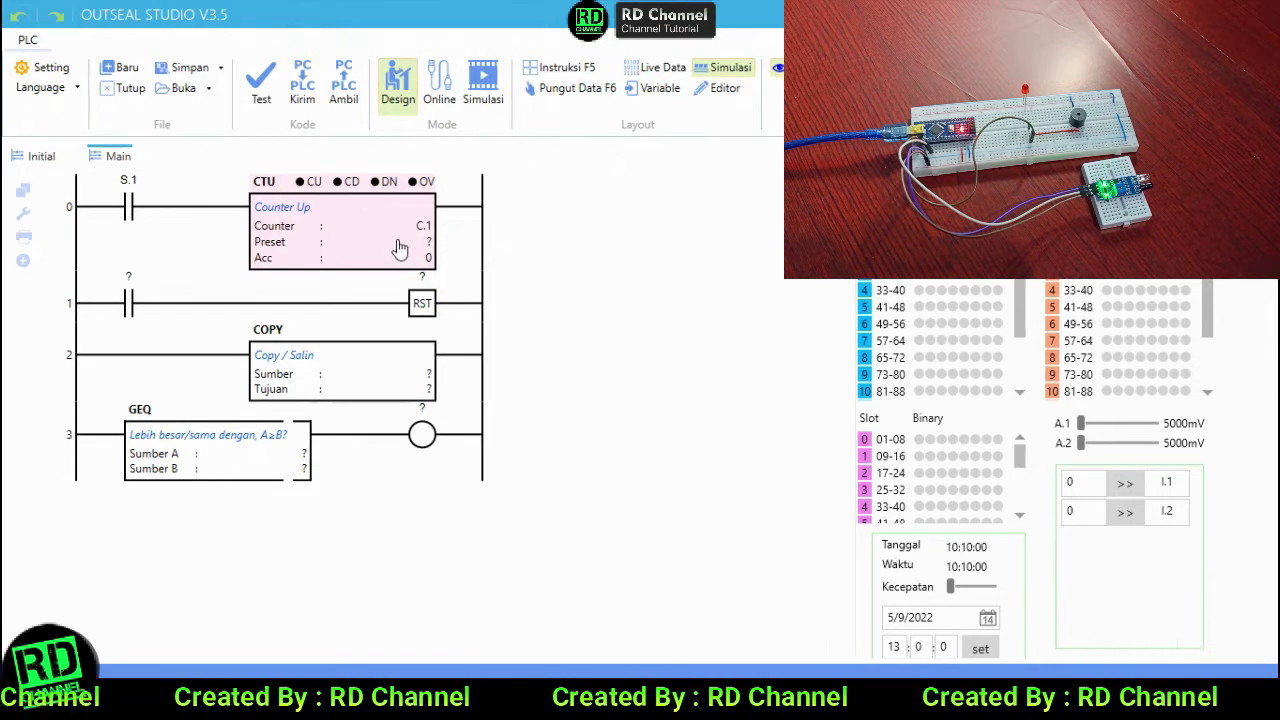
double_click(400, 240)
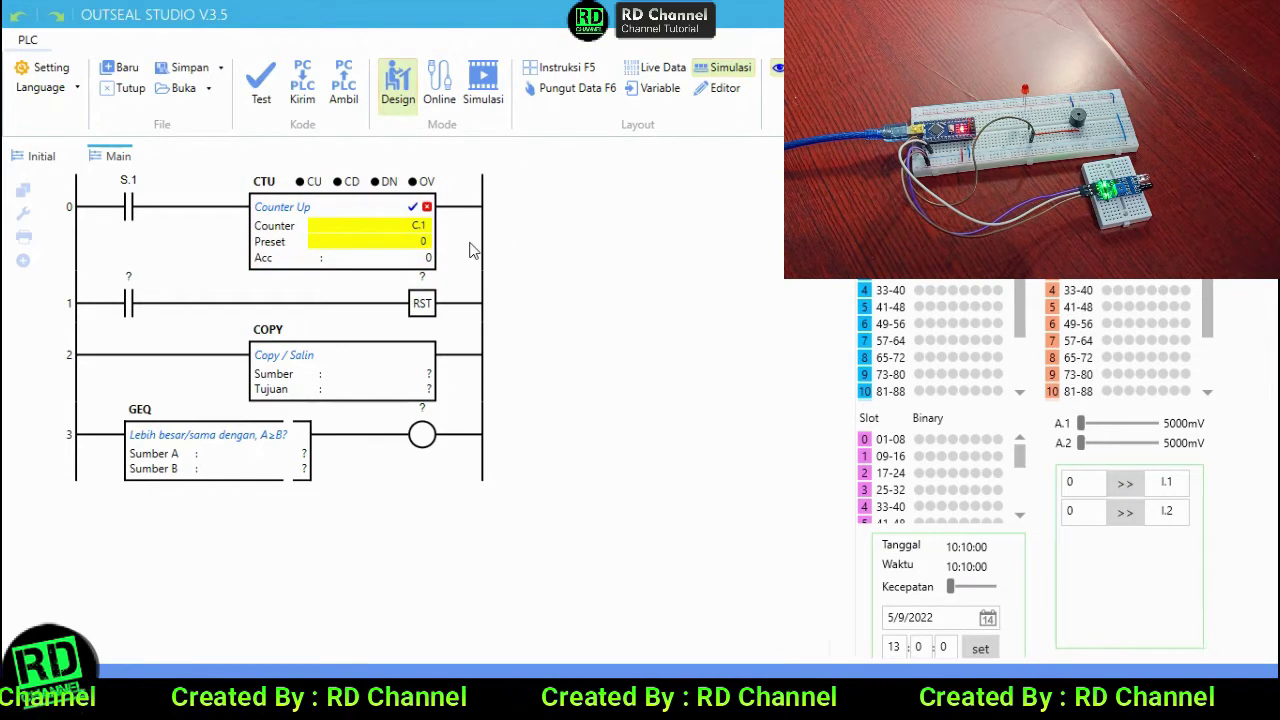
click(413, 209)
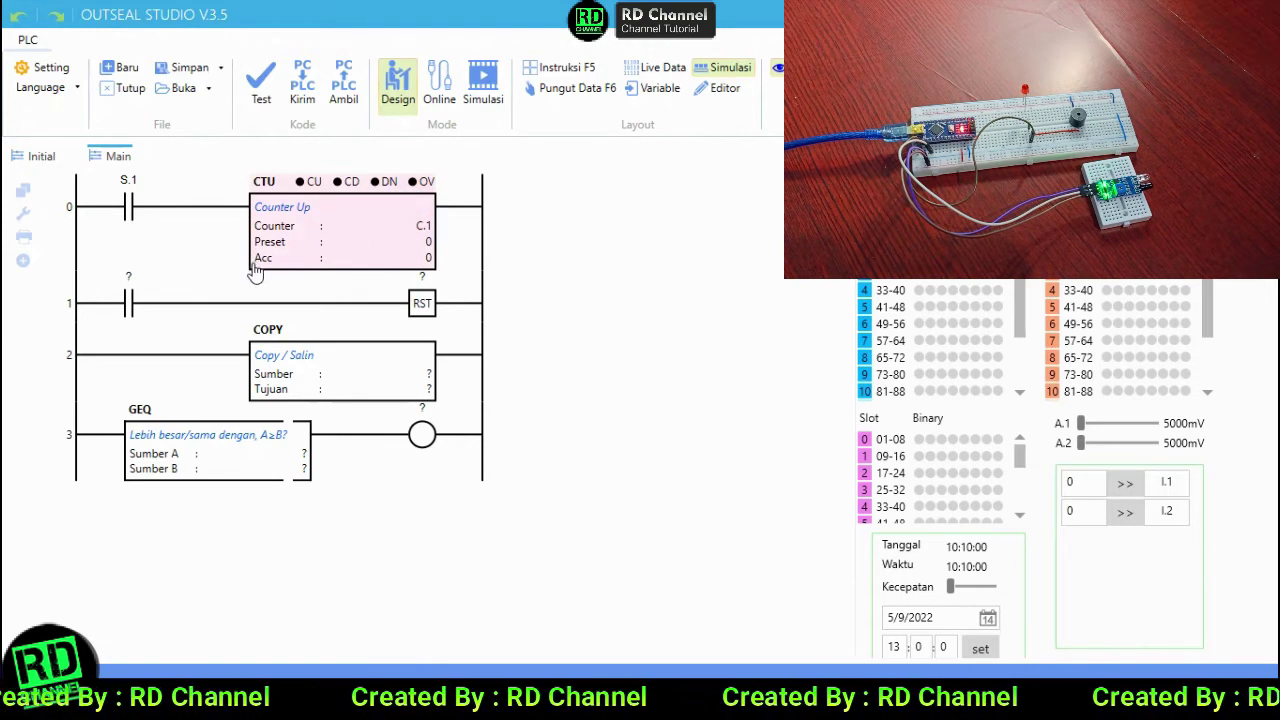
click(670, 334)
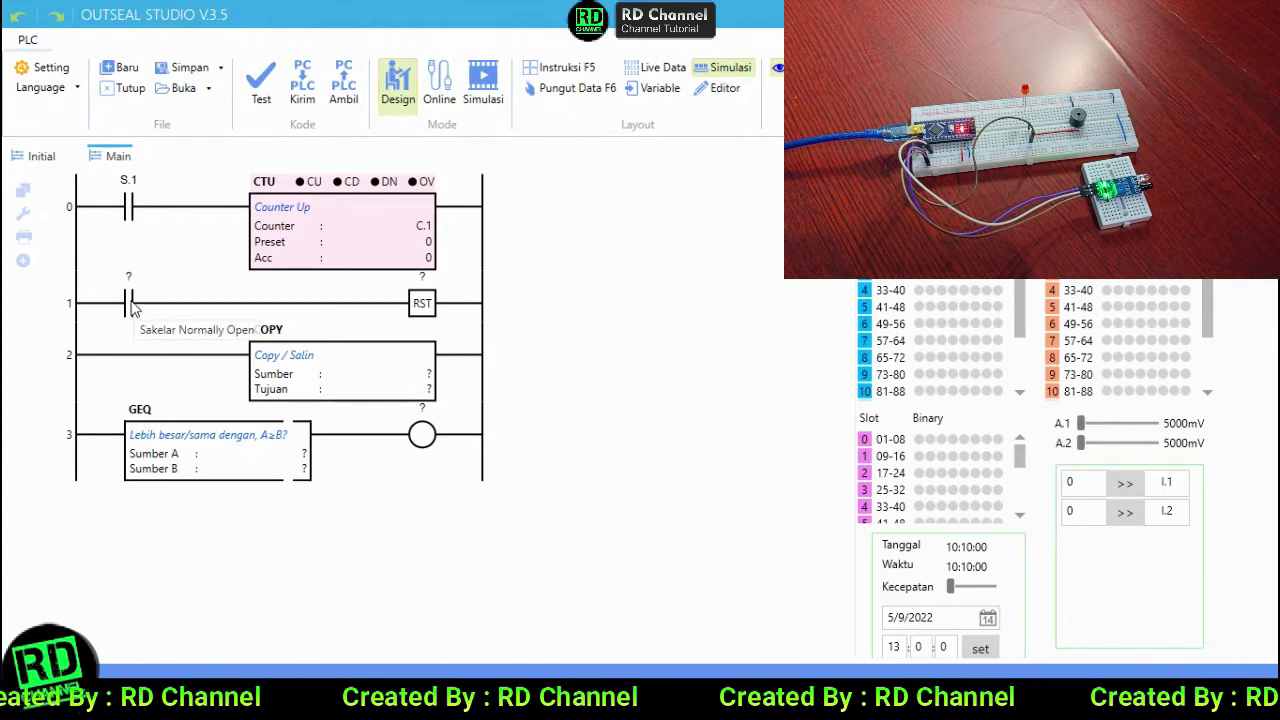
Assign B.1 to the contact on rung 1 and C.1 to its RST instruction.
click(127, 292)
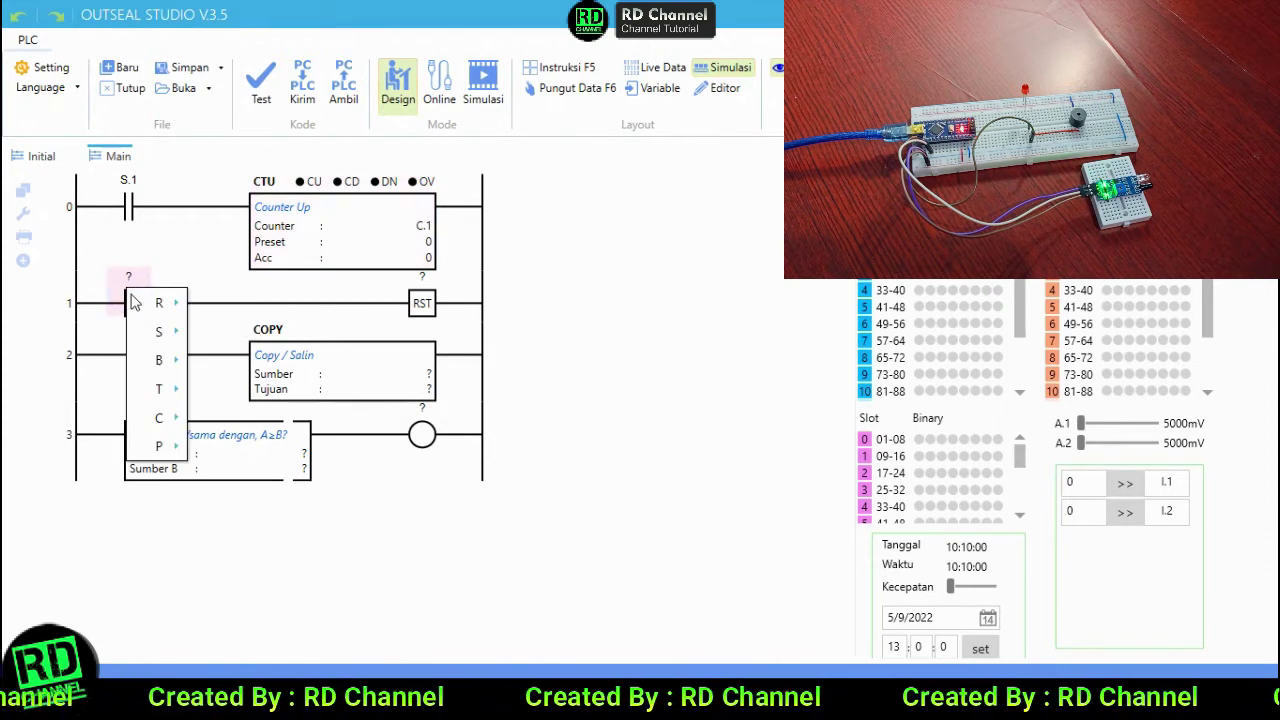
mouse_move(155, 372)
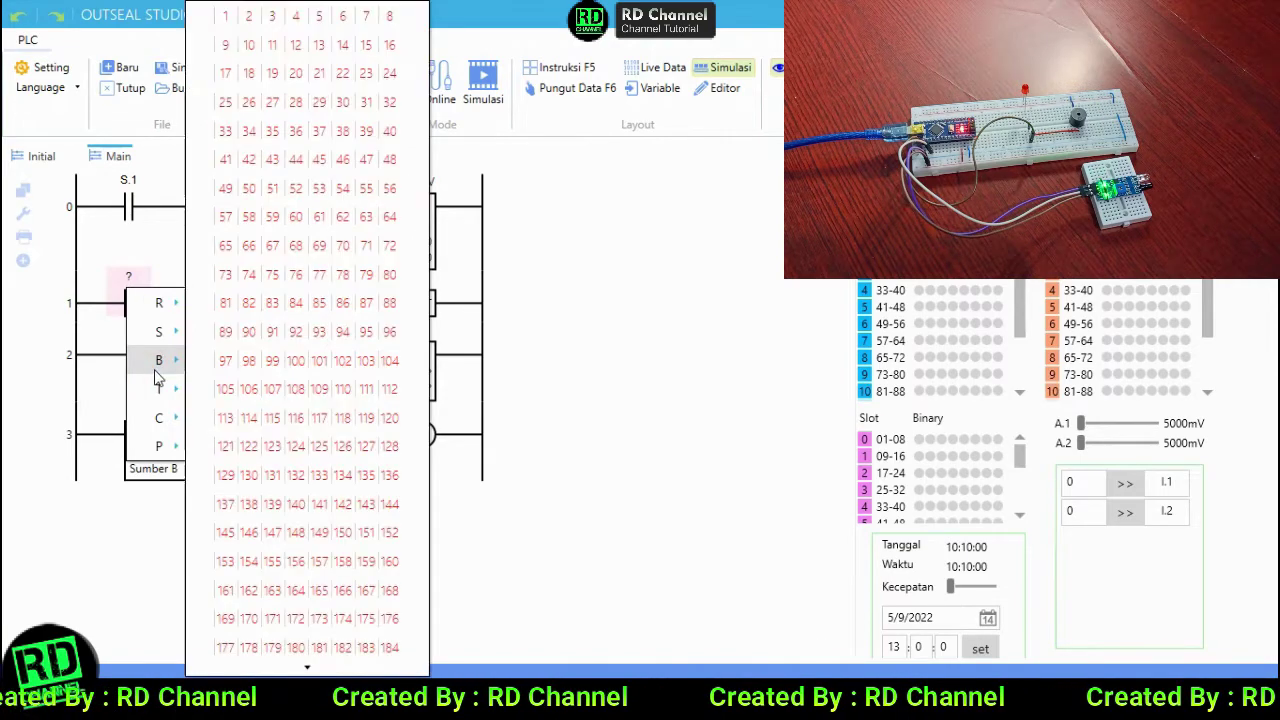
click(226, 16)
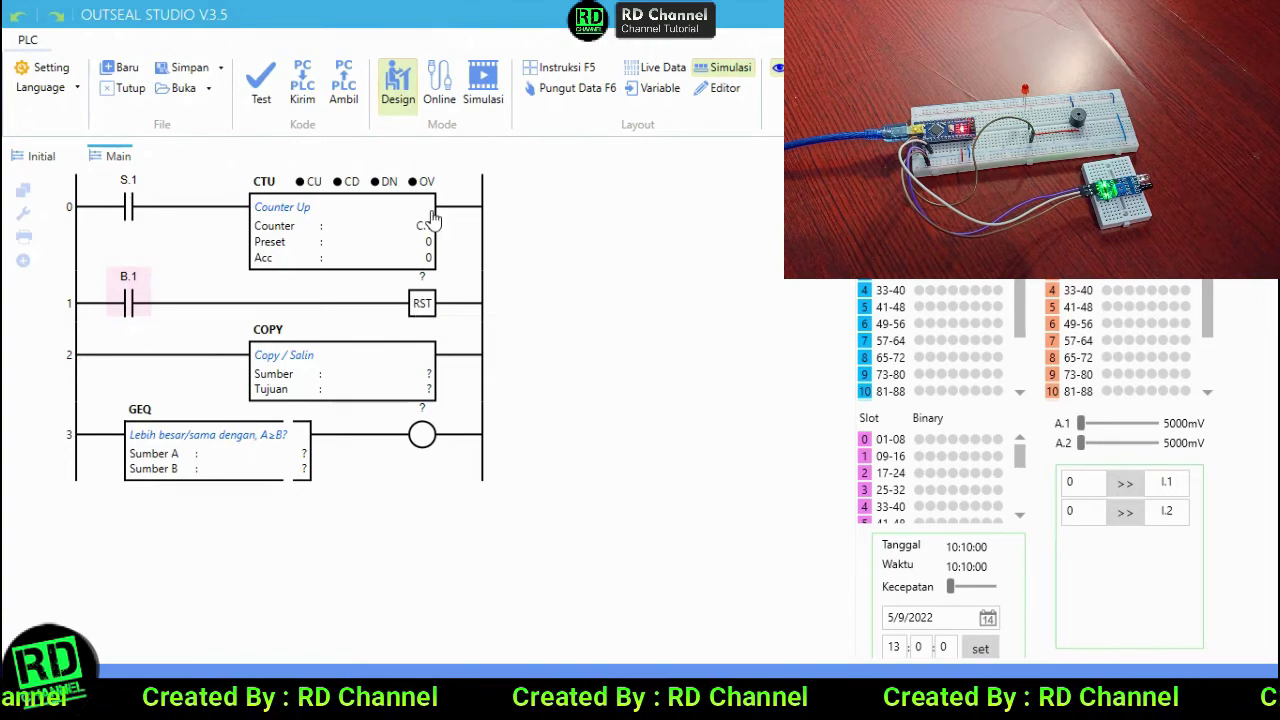
click(421, 279)
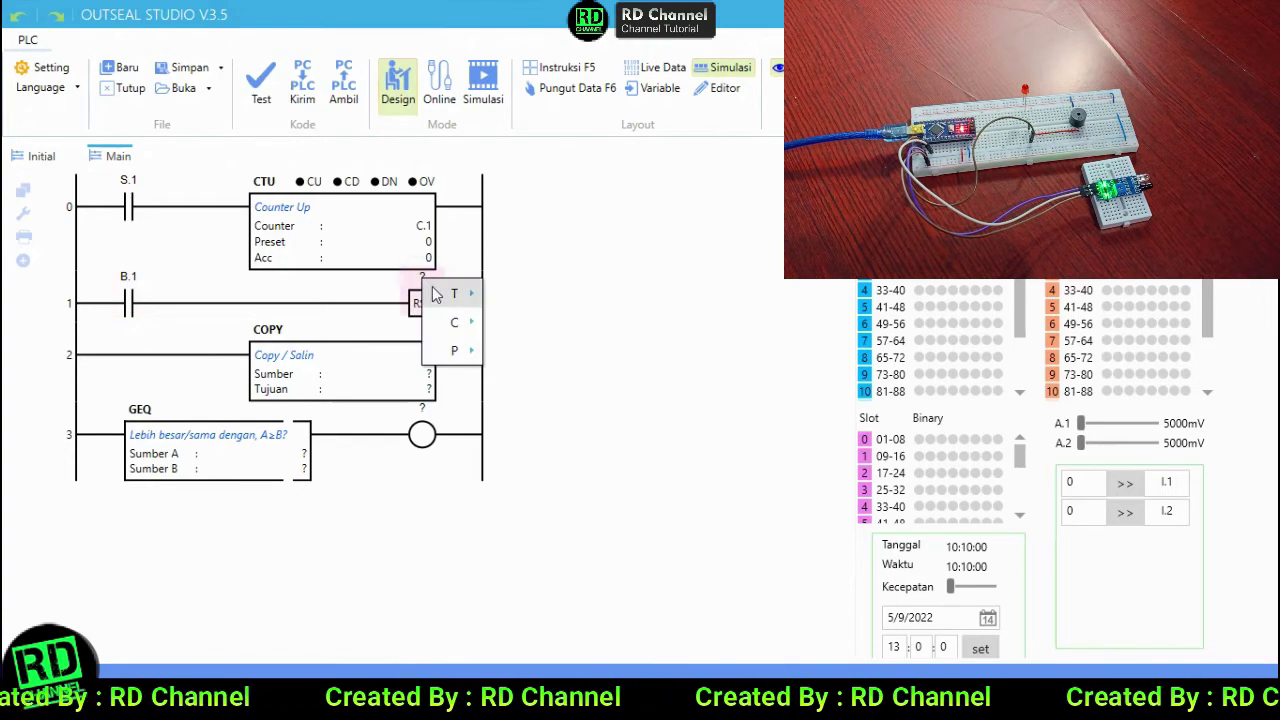
mouse_move(460, 325)
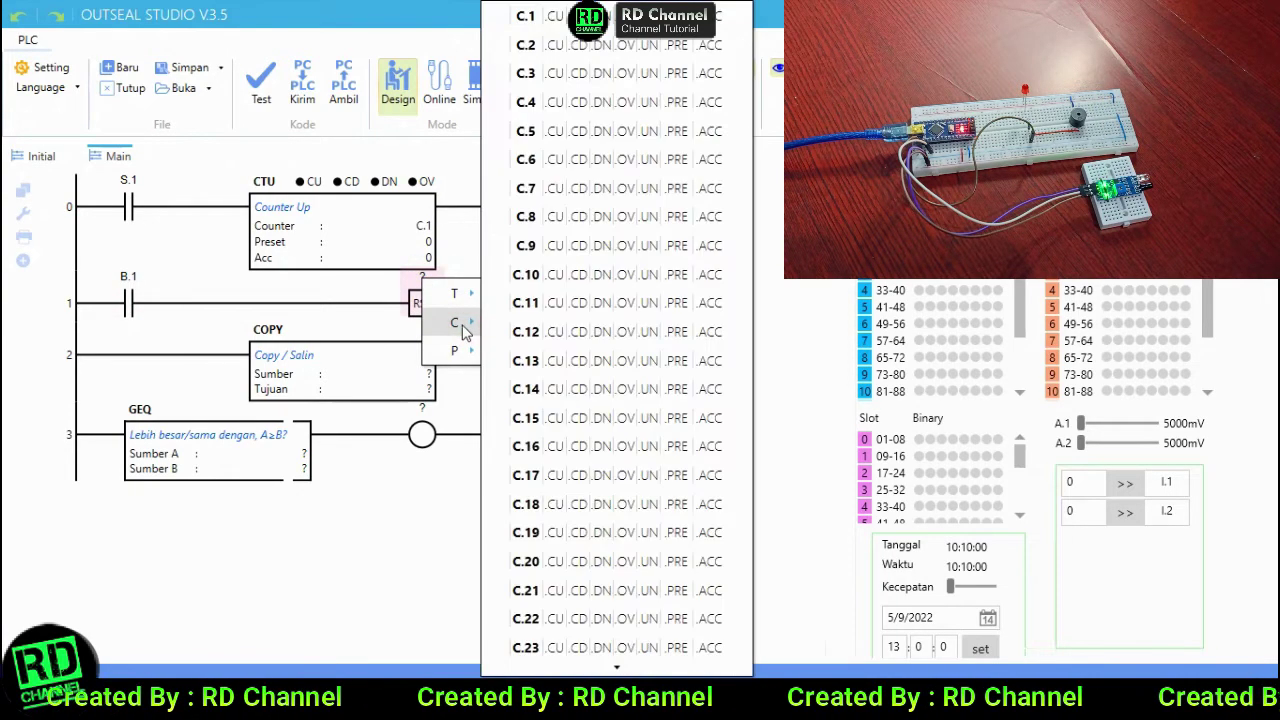
click(516, 20)
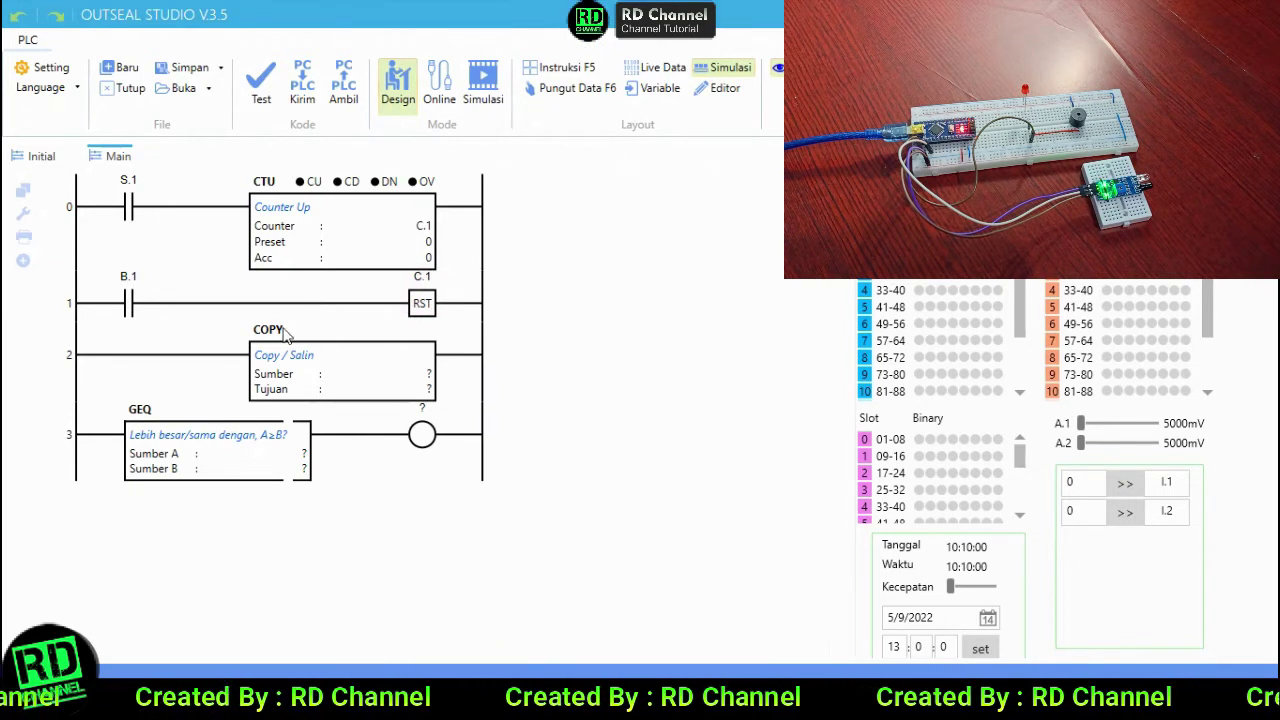
Set the COPY block's source (Sumber) to C.1.ACC and its destination (Tujuan) to I.1.
click(424, 383)
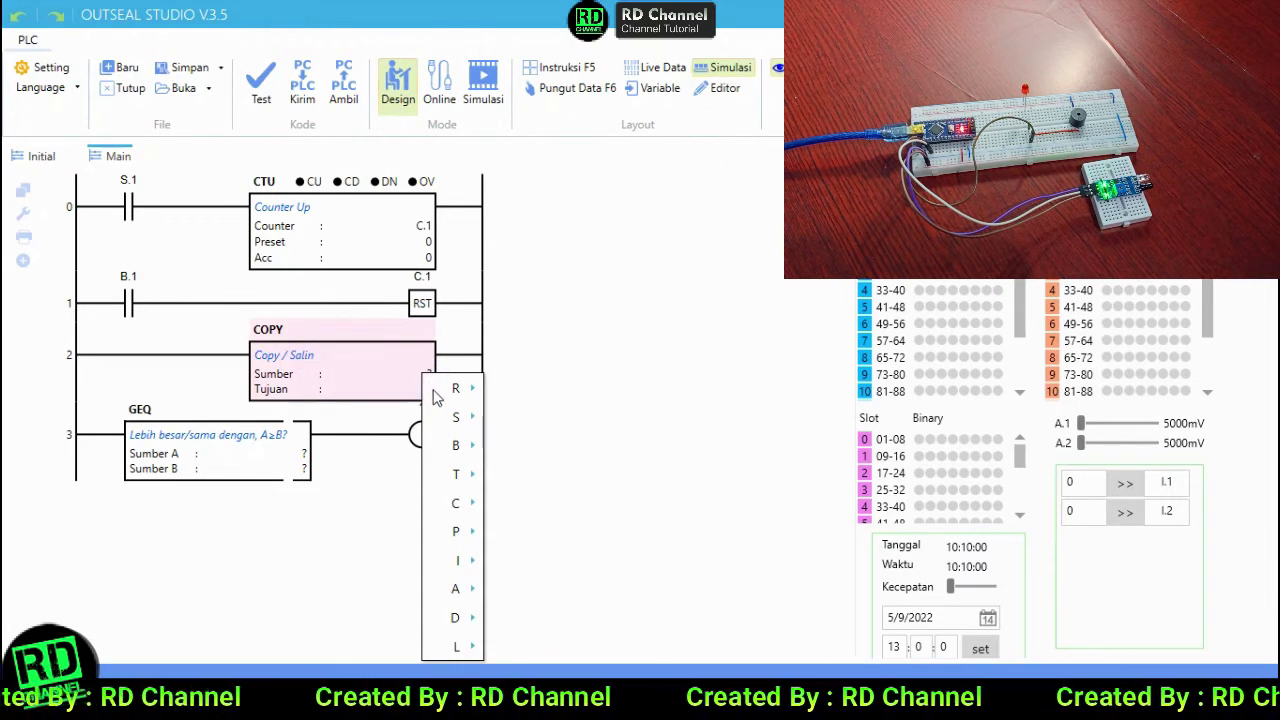
mouse_move(470, 512)
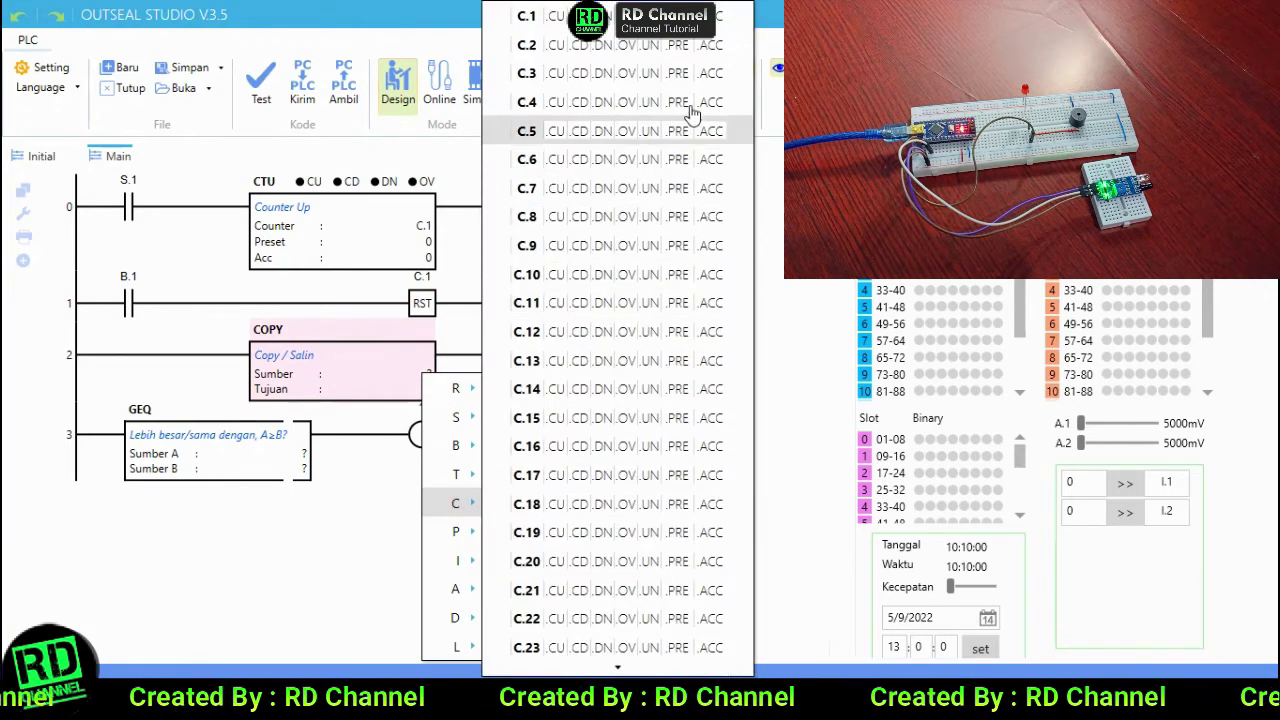
click(716, 24)
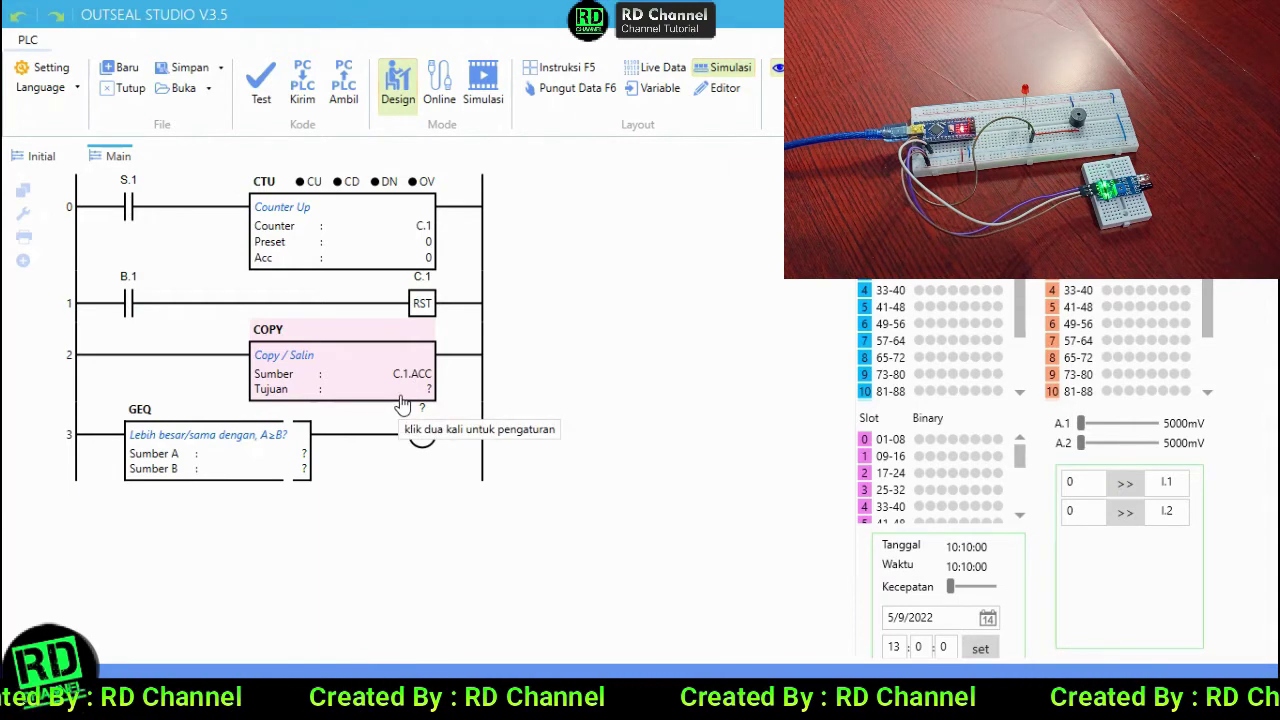
click(428, 390)
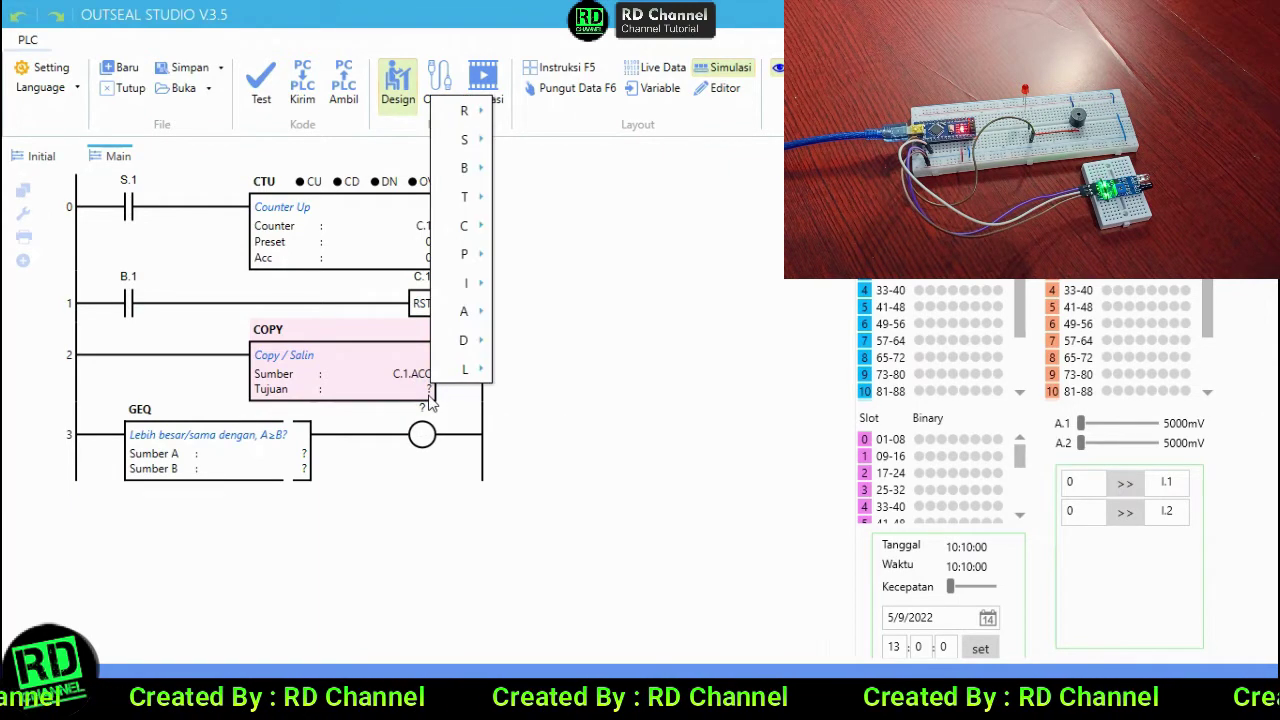
mouse_move(470, 285)
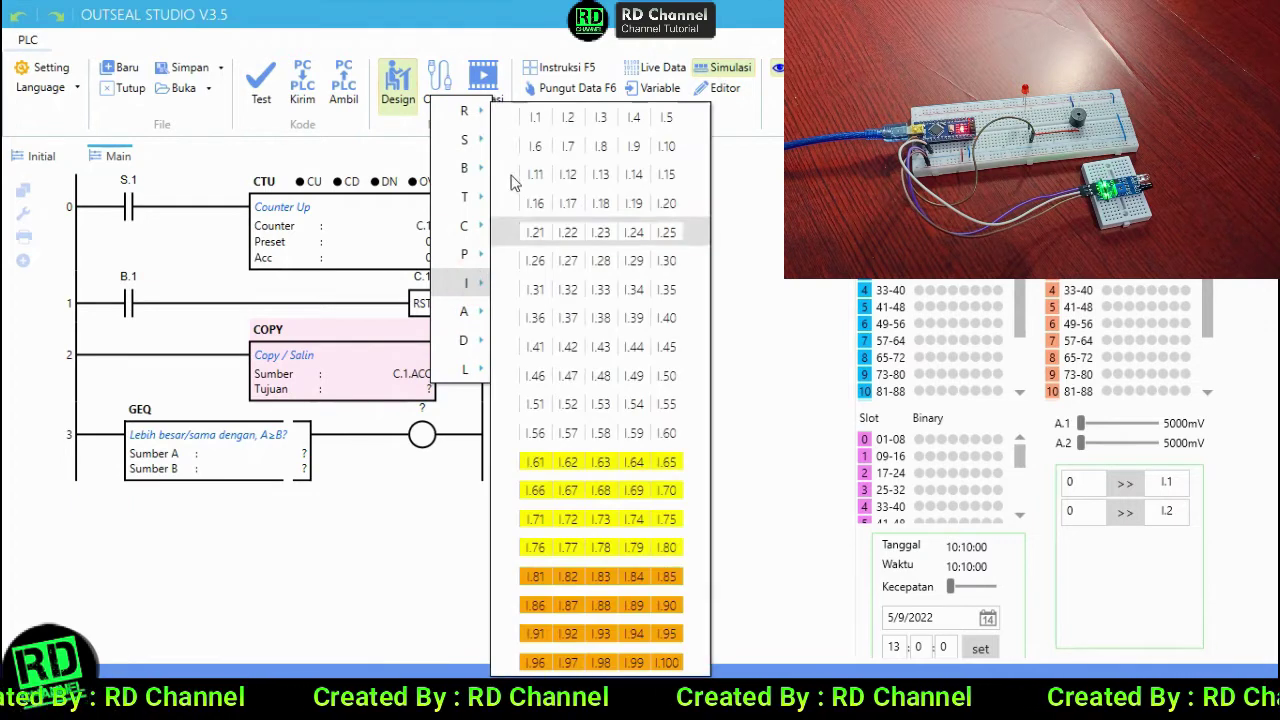
click(534, 118)
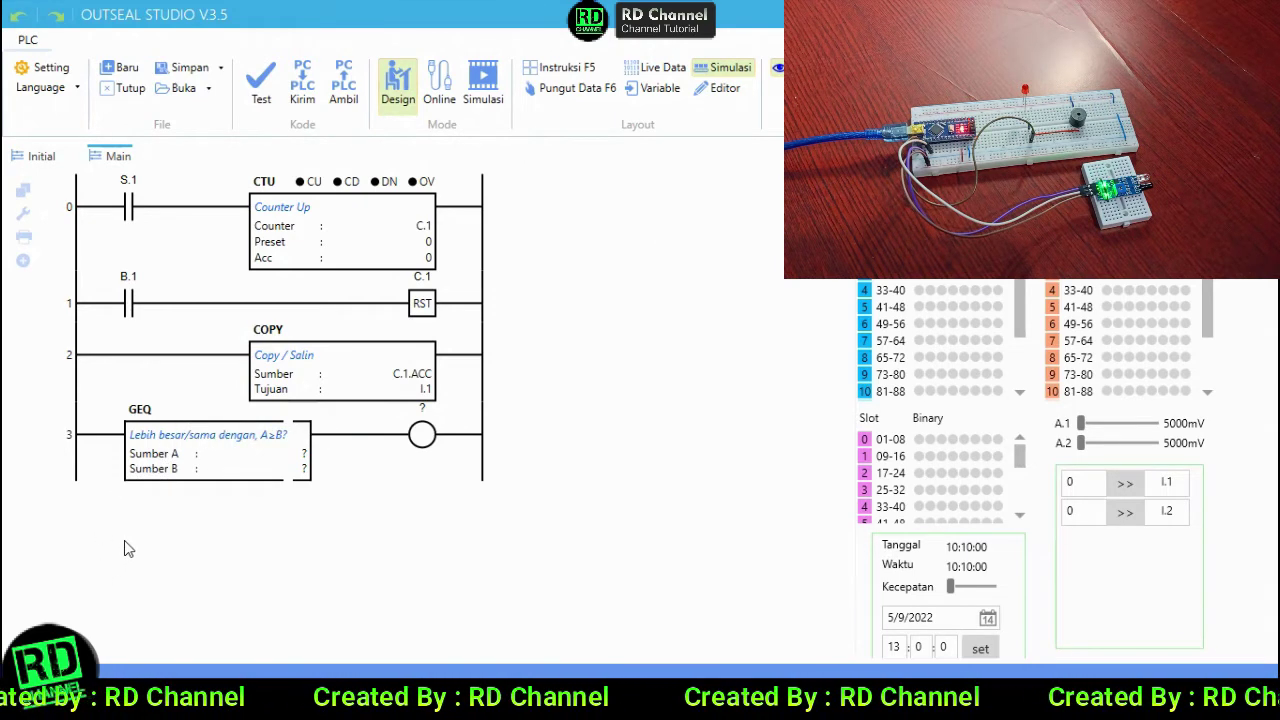
Set the GEQ block's Sumber A to C.1.ACC and its Sumber B to I.2 on rung 3.
click(305, 454)
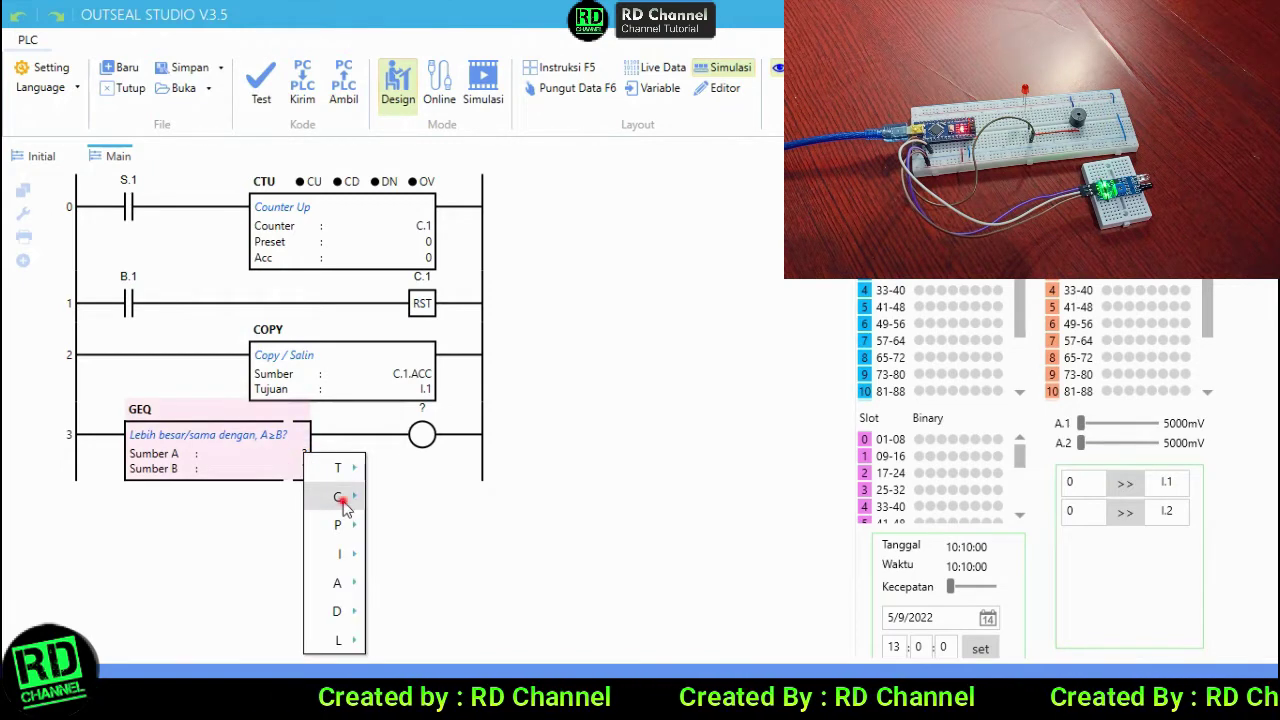
mouse_move(343, 505)
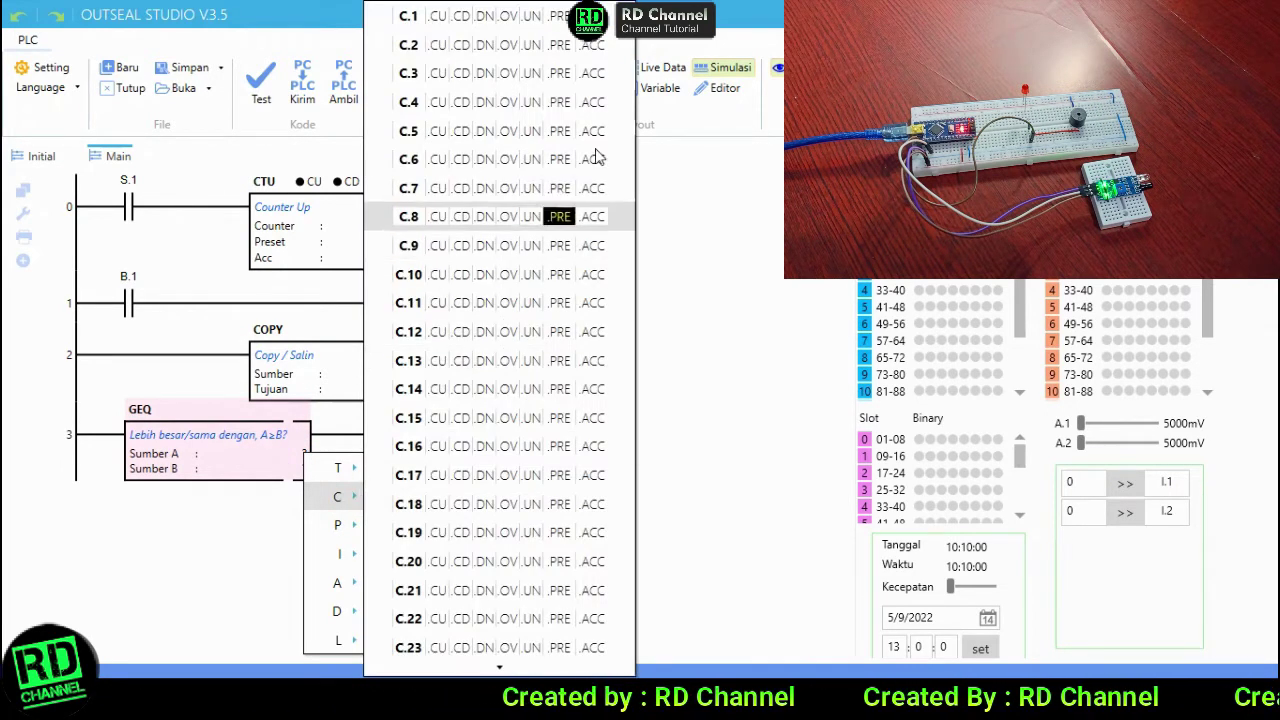
click(594, 17)
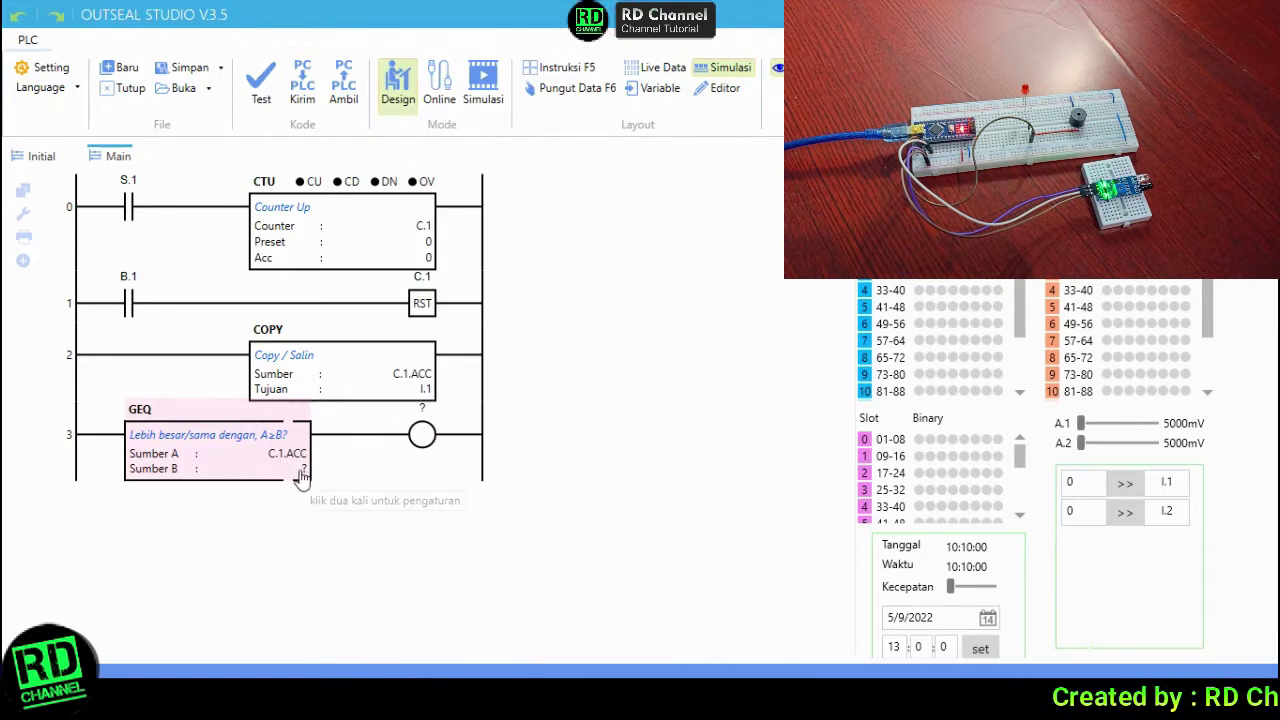
click(300, 470)
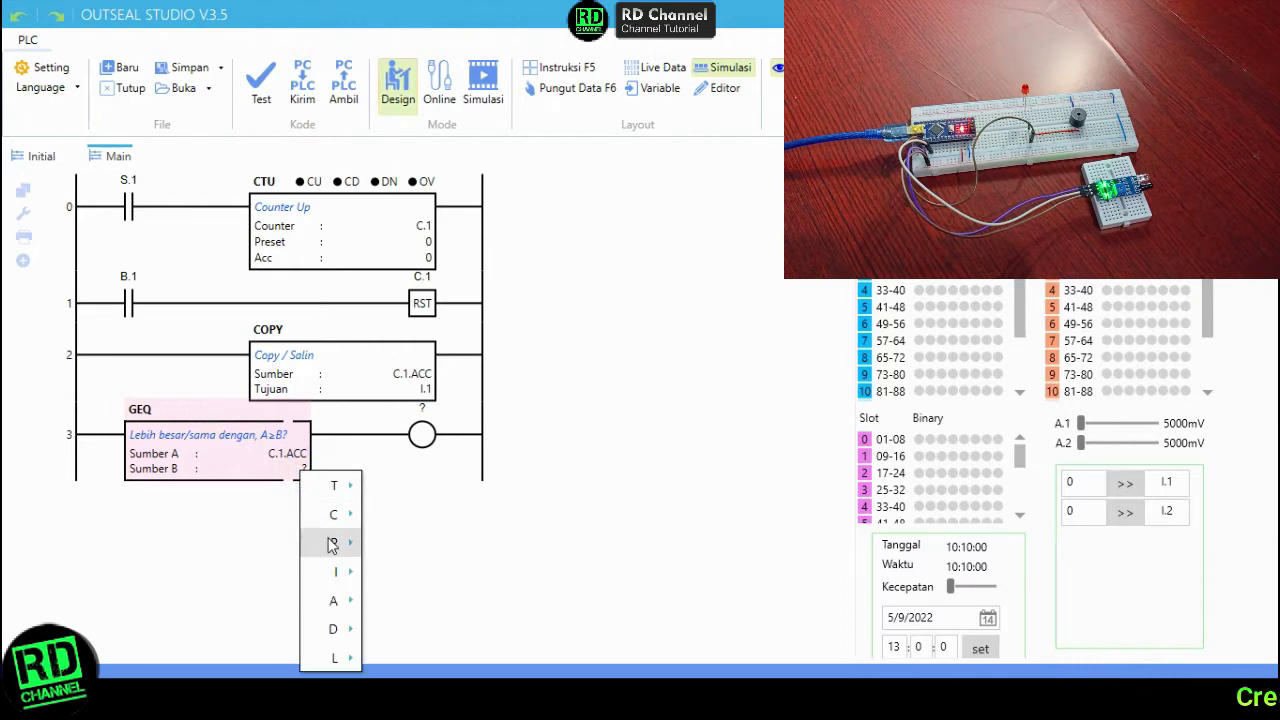
click(350, 577)
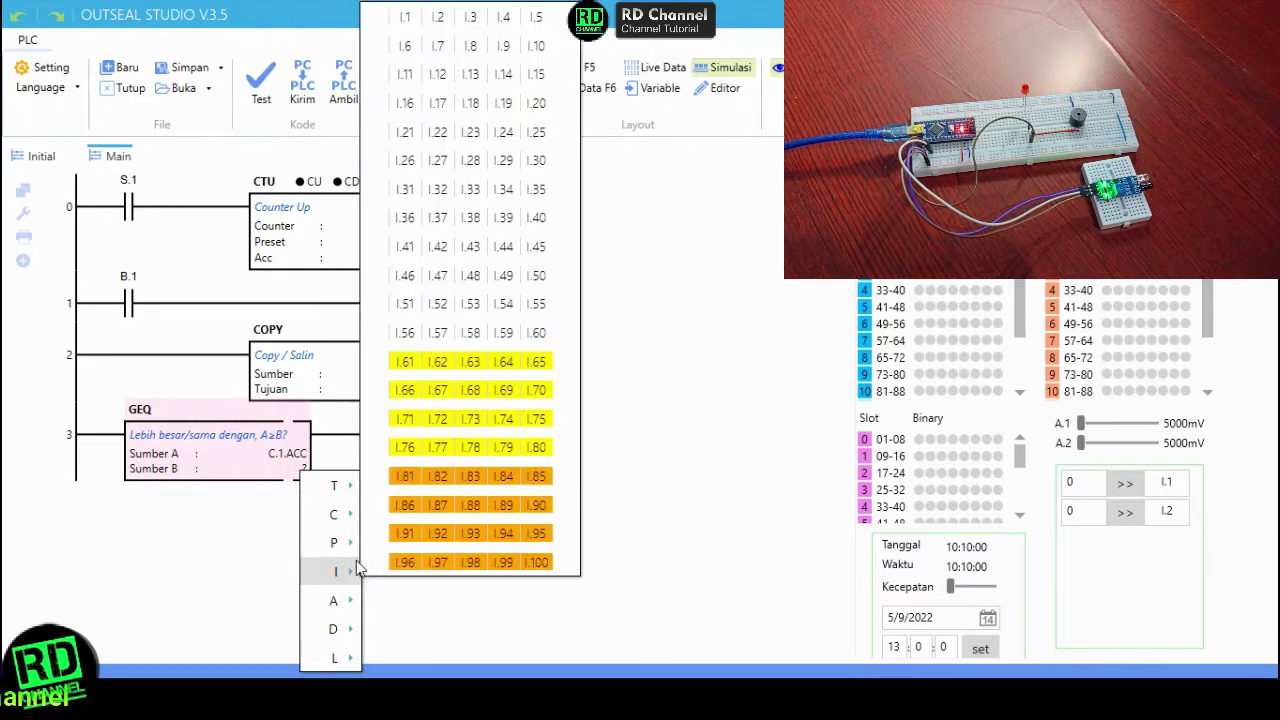
click(438, 17)
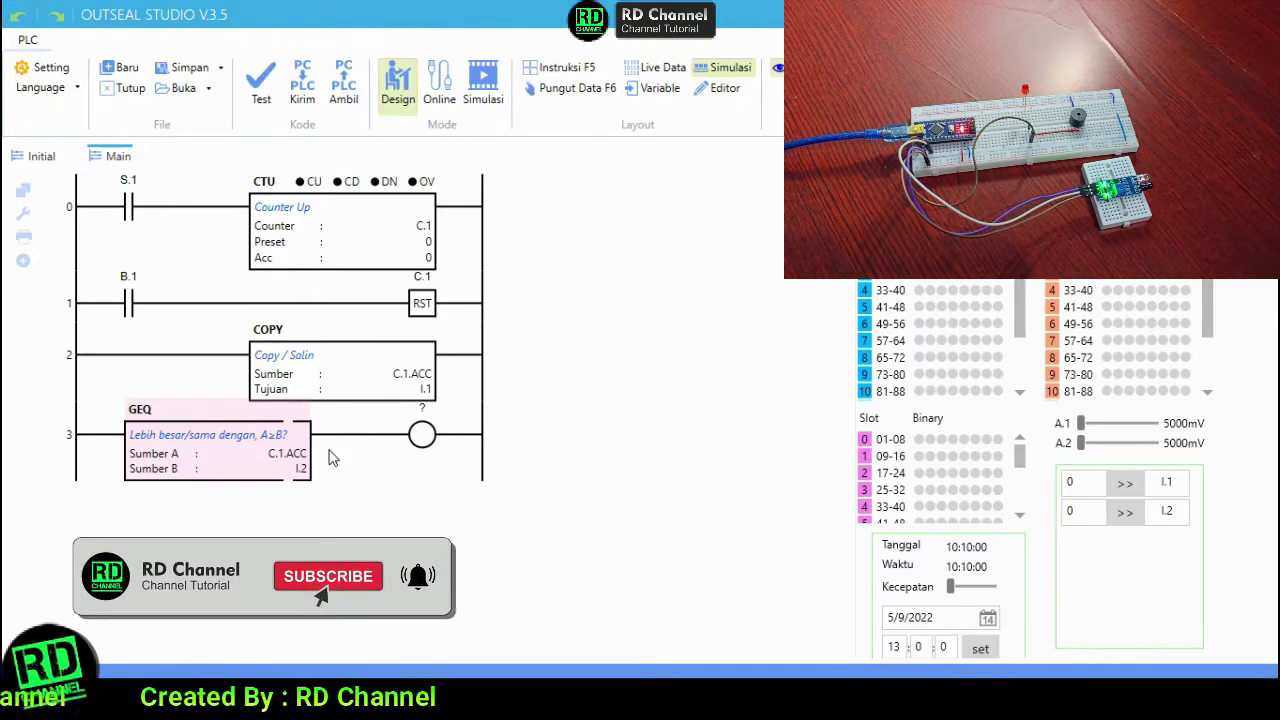
Assign output R.1 to the coil on rung 3.
click(425, 425)
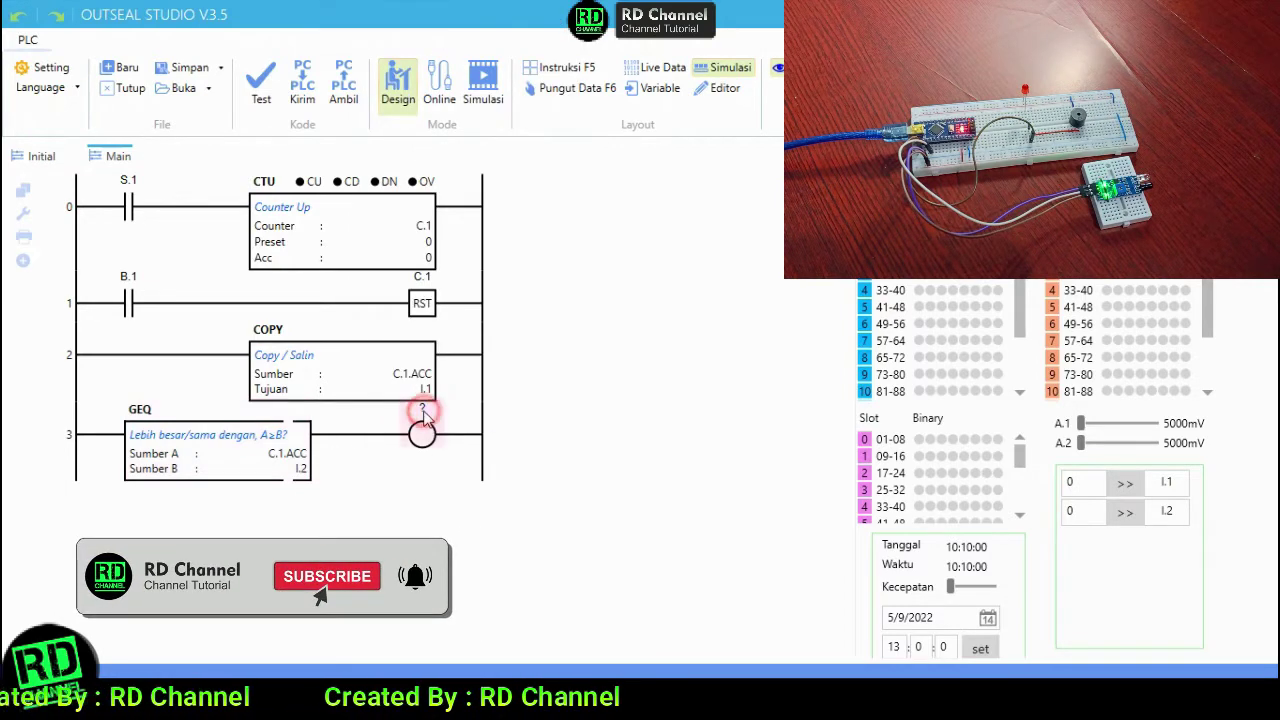
mouse_move(445, 430)
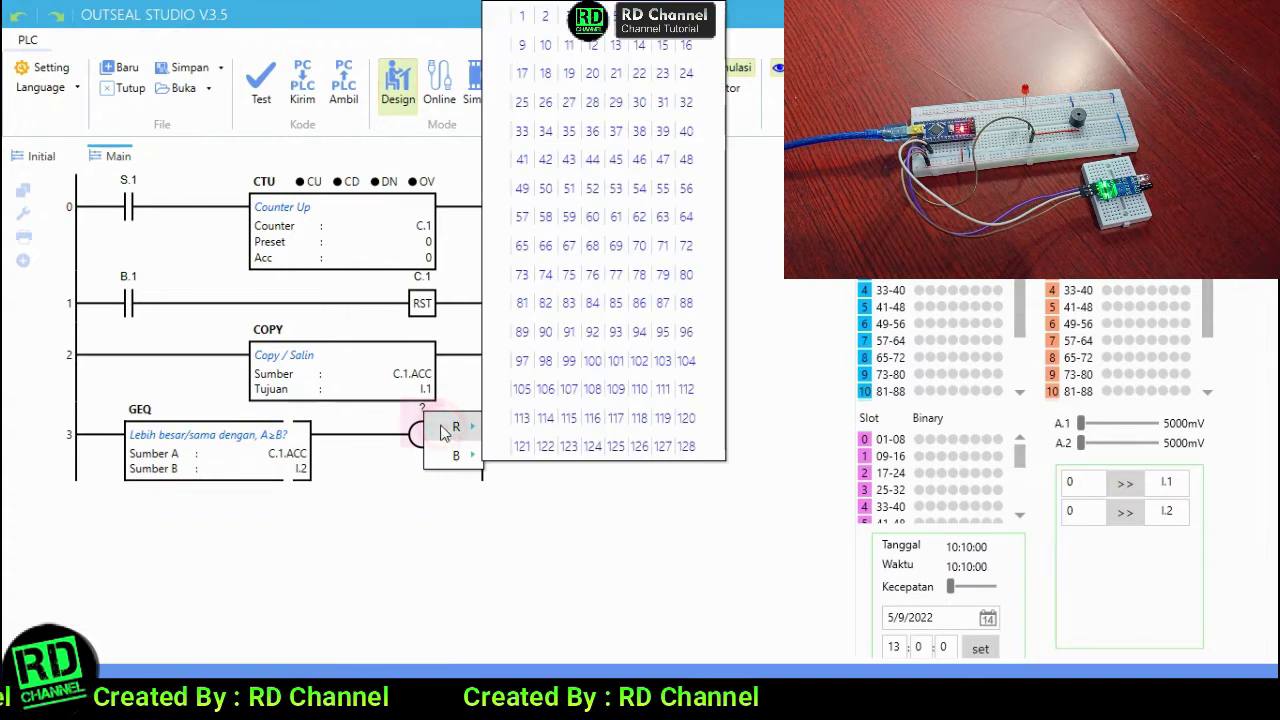
click(515, 17)
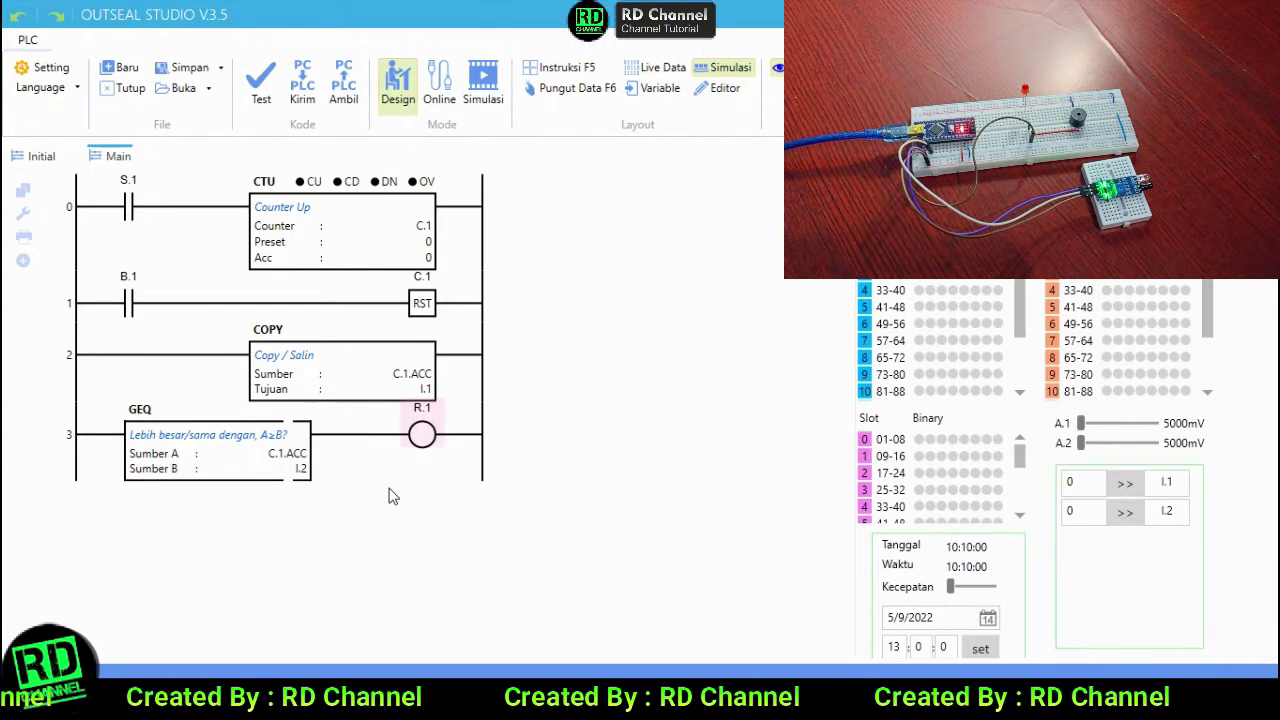
click(612, 327)
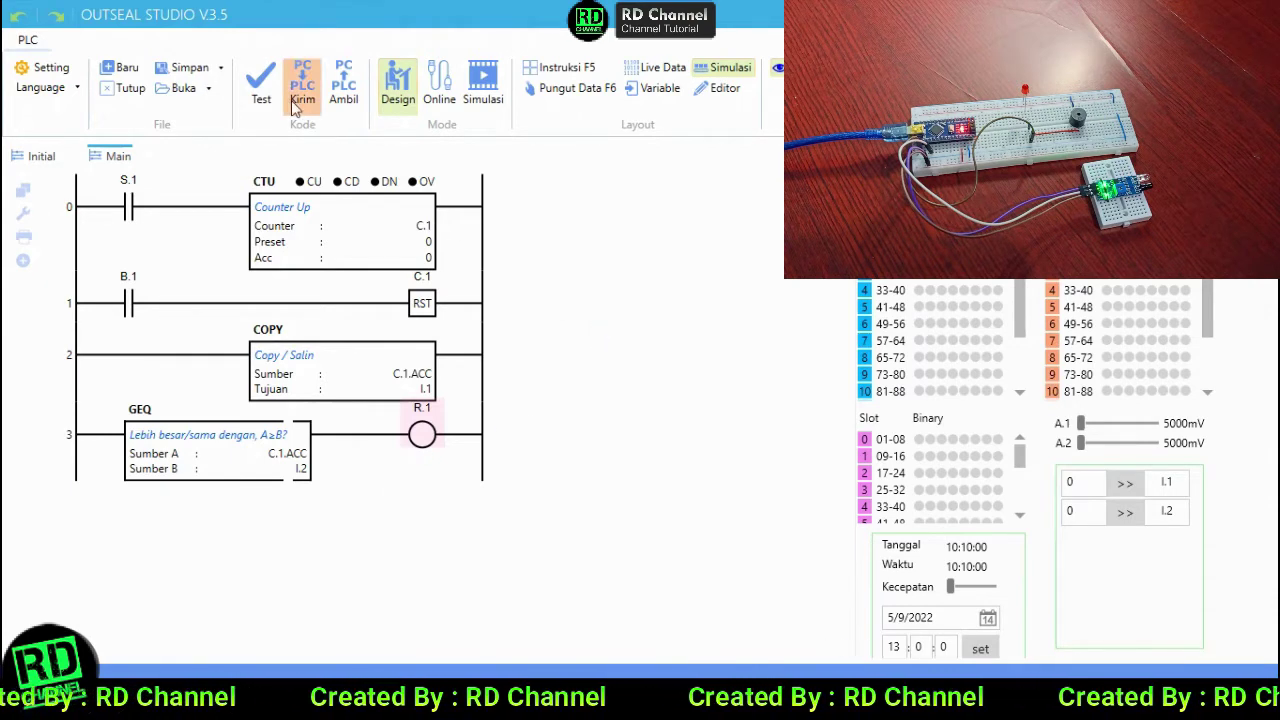
Test the ladder program for errors and dismiss the result message.
click(258, 82)
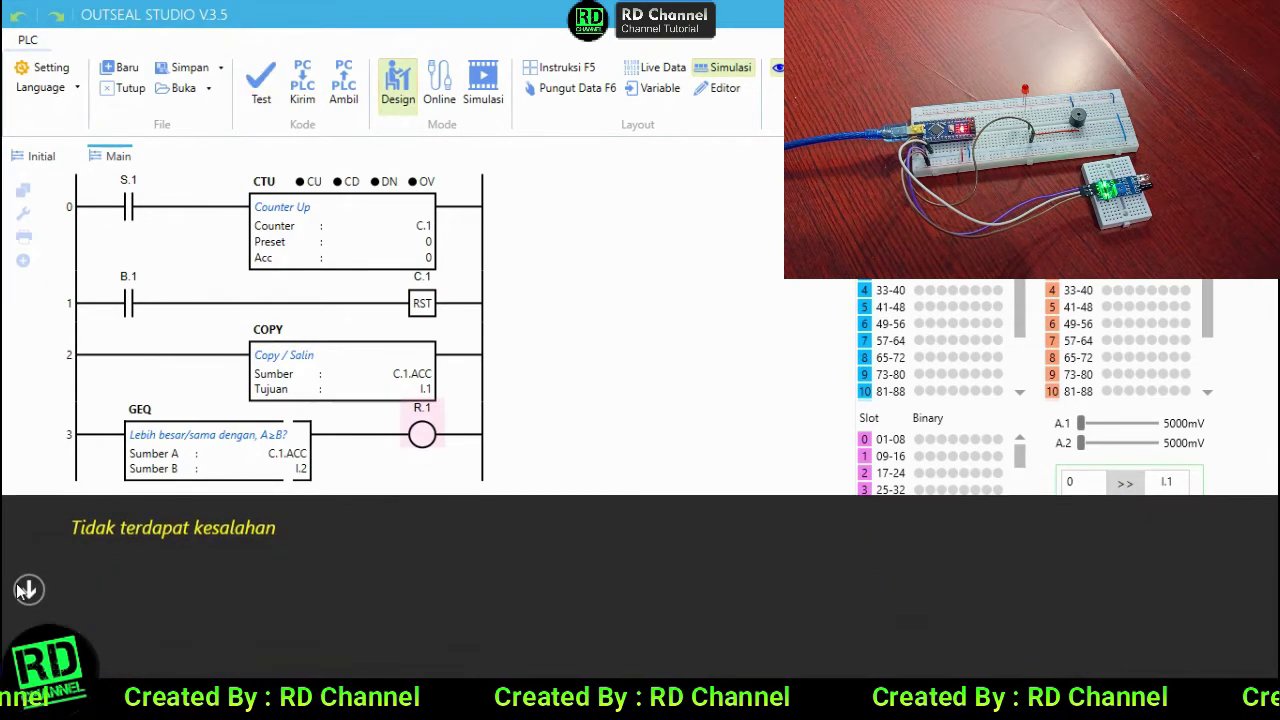
click(26, 586)
click(594, 325)
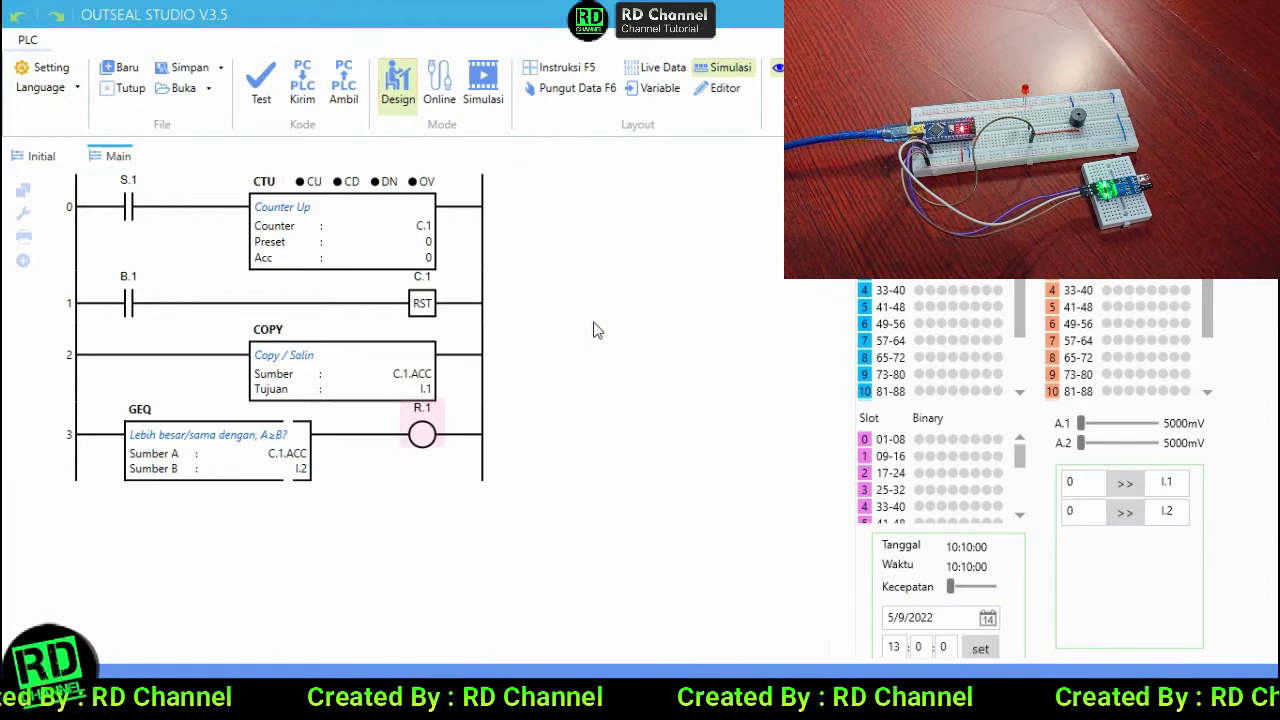
Start the simulation and toggle the first input switch so that counter C.1 counts two pulses.
click(484, 88)
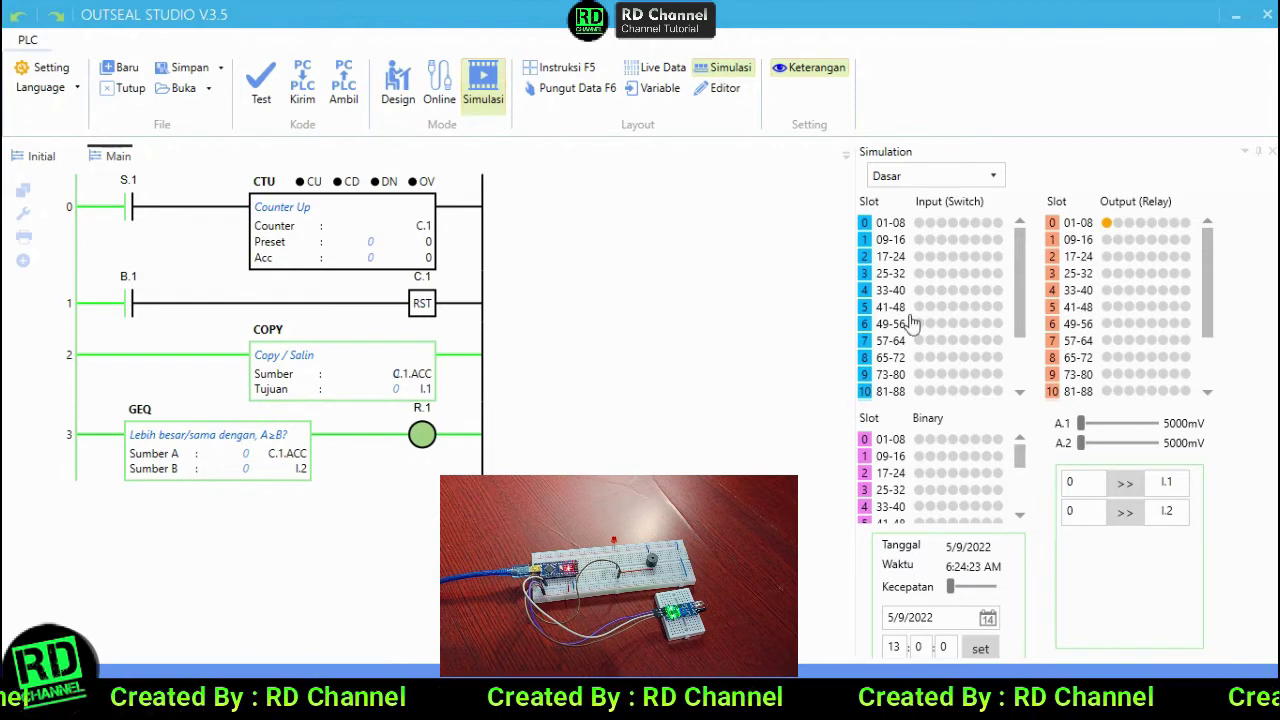
click(920, 226)
click(920, 226)
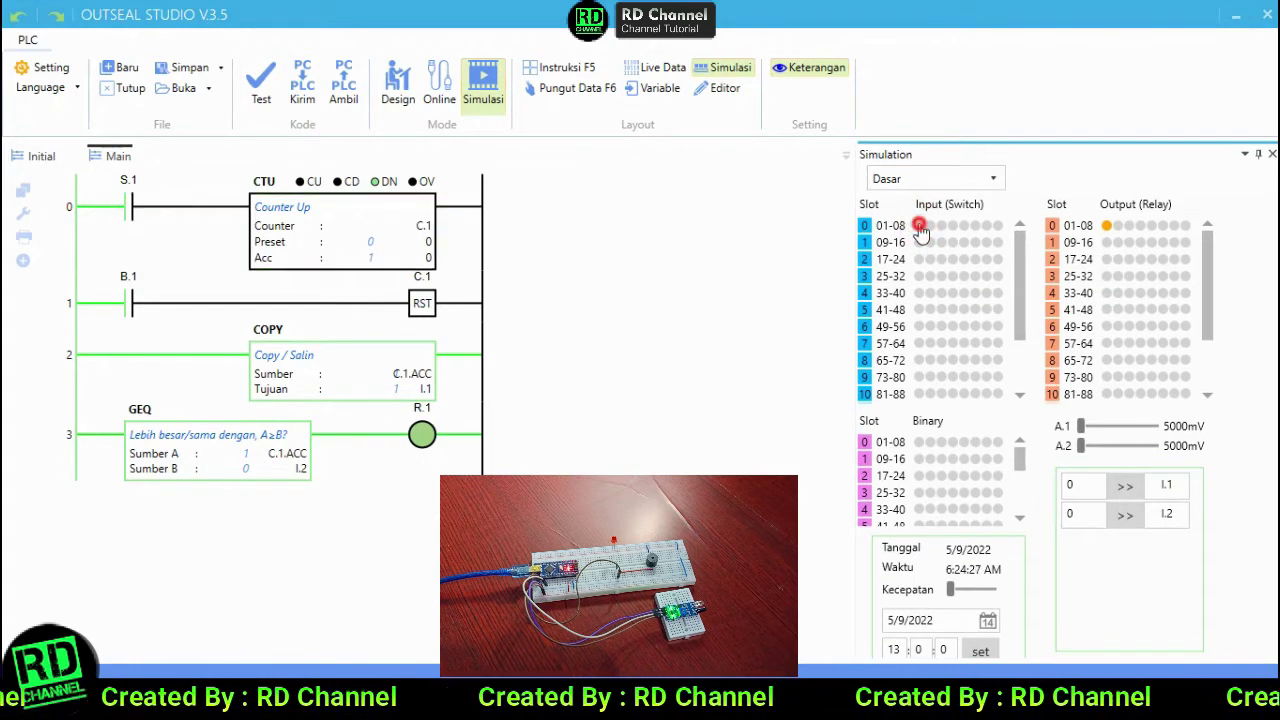
click(920, 226)
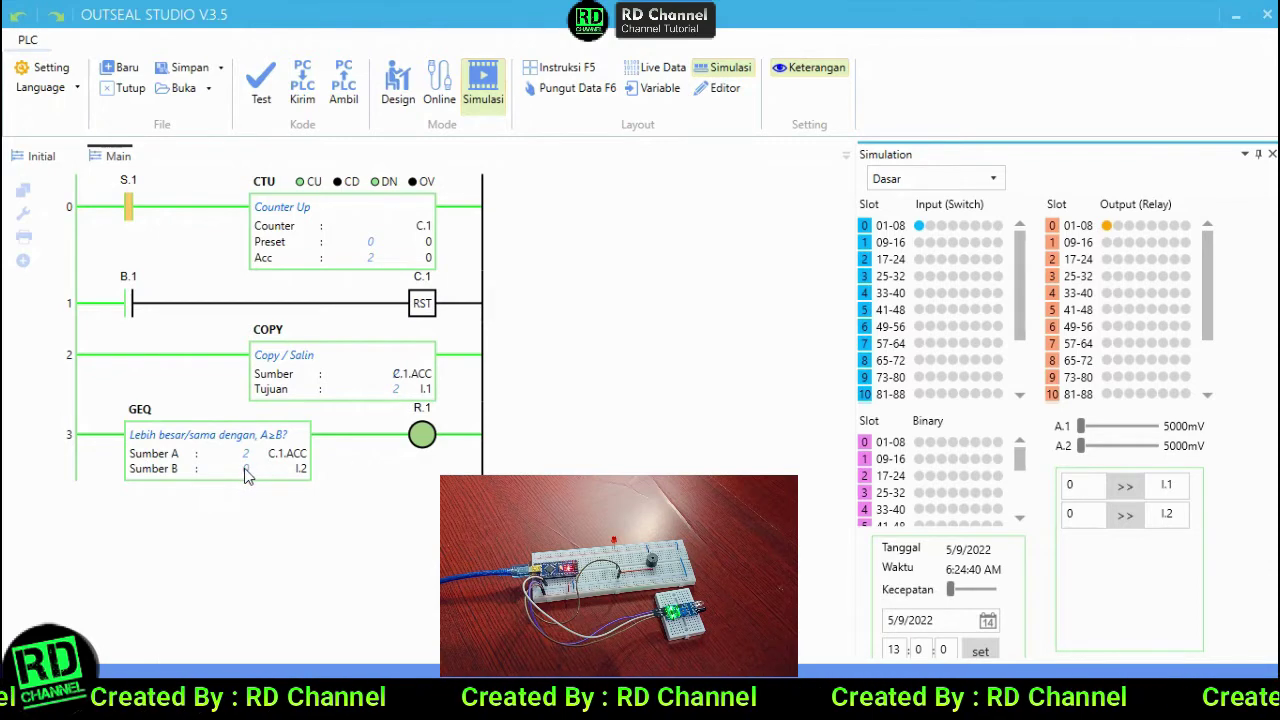
Write 5 to I.2 in the simulation and toggle the first input switch until the counter reaches 5, leaving the switch off.
click(1075, 513)
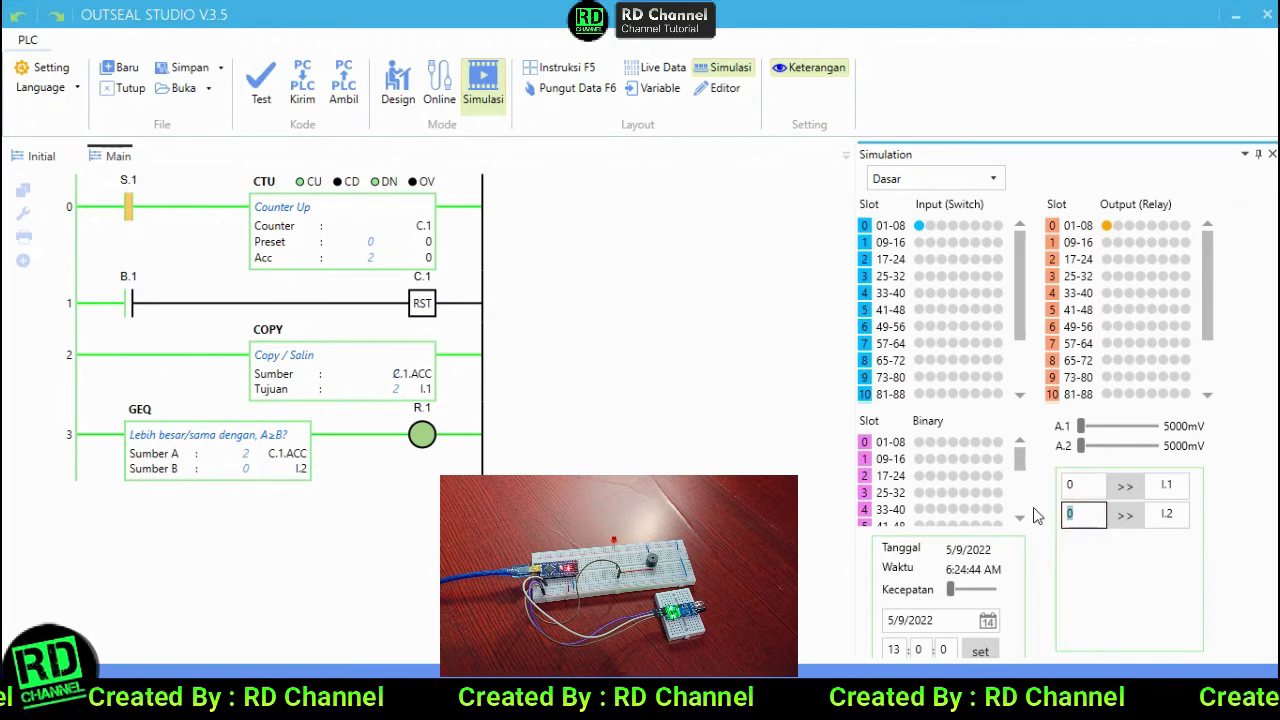
text(5)
click(1122, 517)
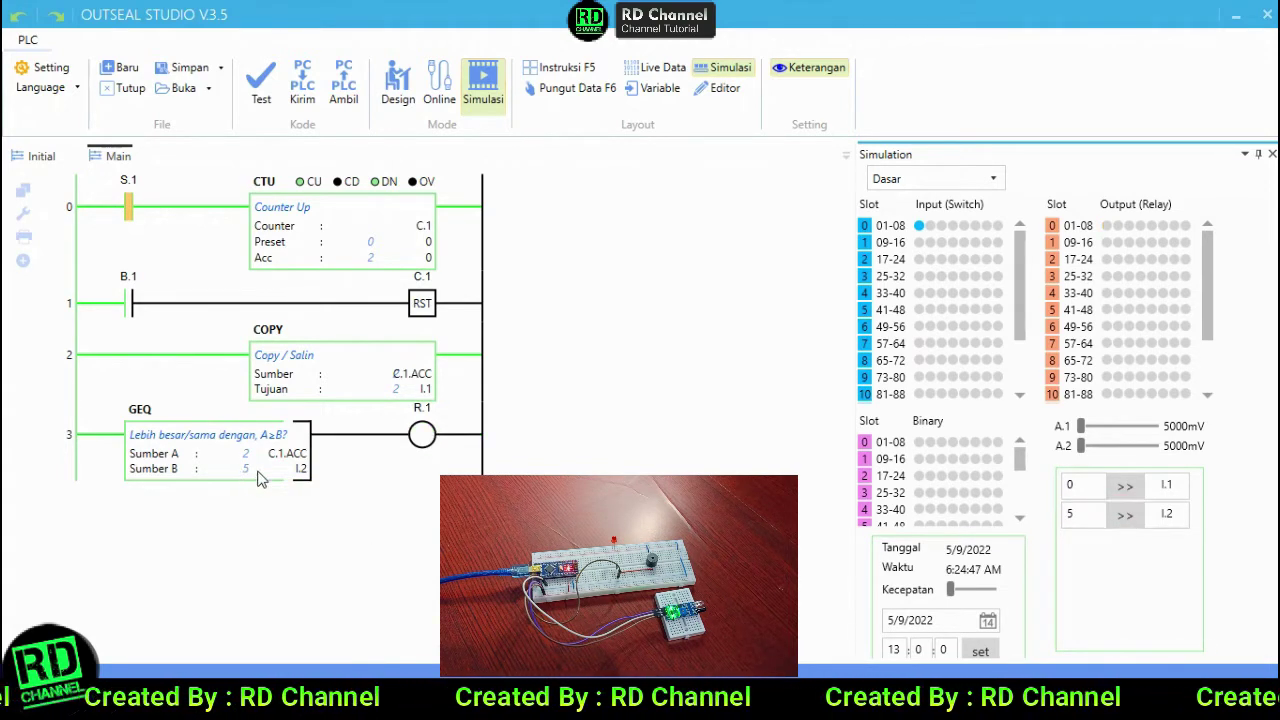
click(919, 229)
click(919, 229)
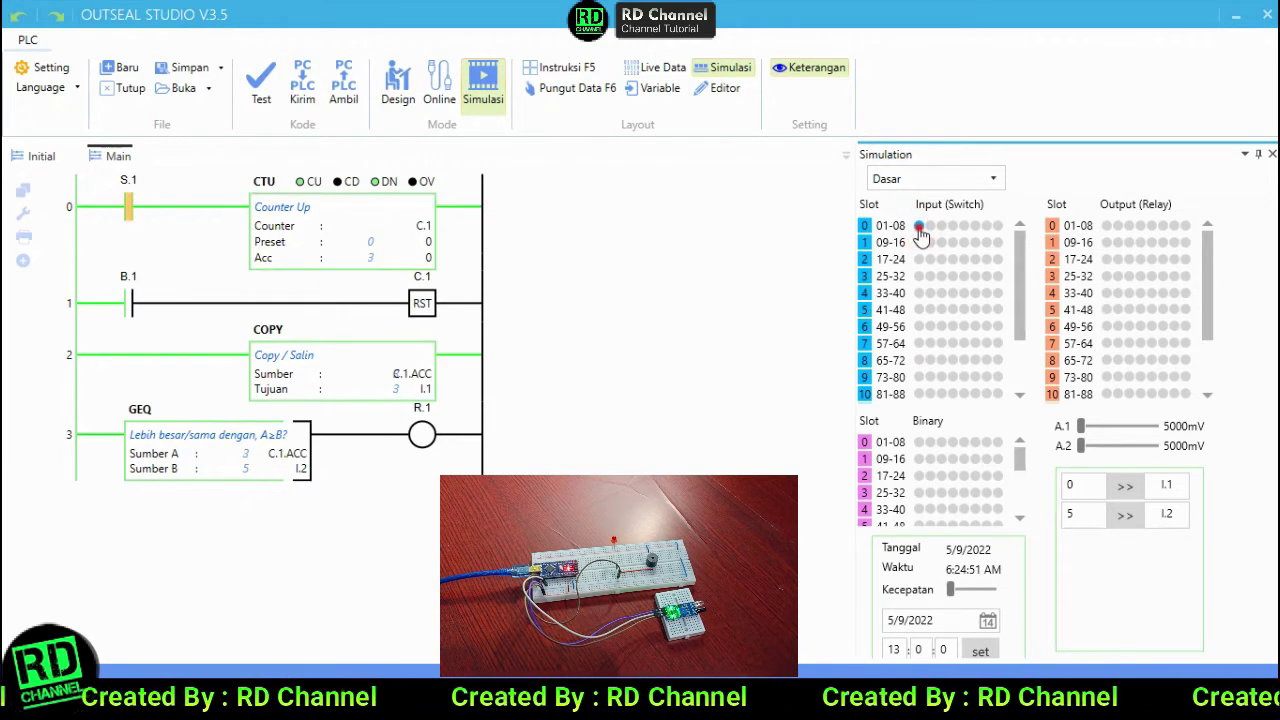
click(919, 228)
click(919, 228)
click(919, 228)
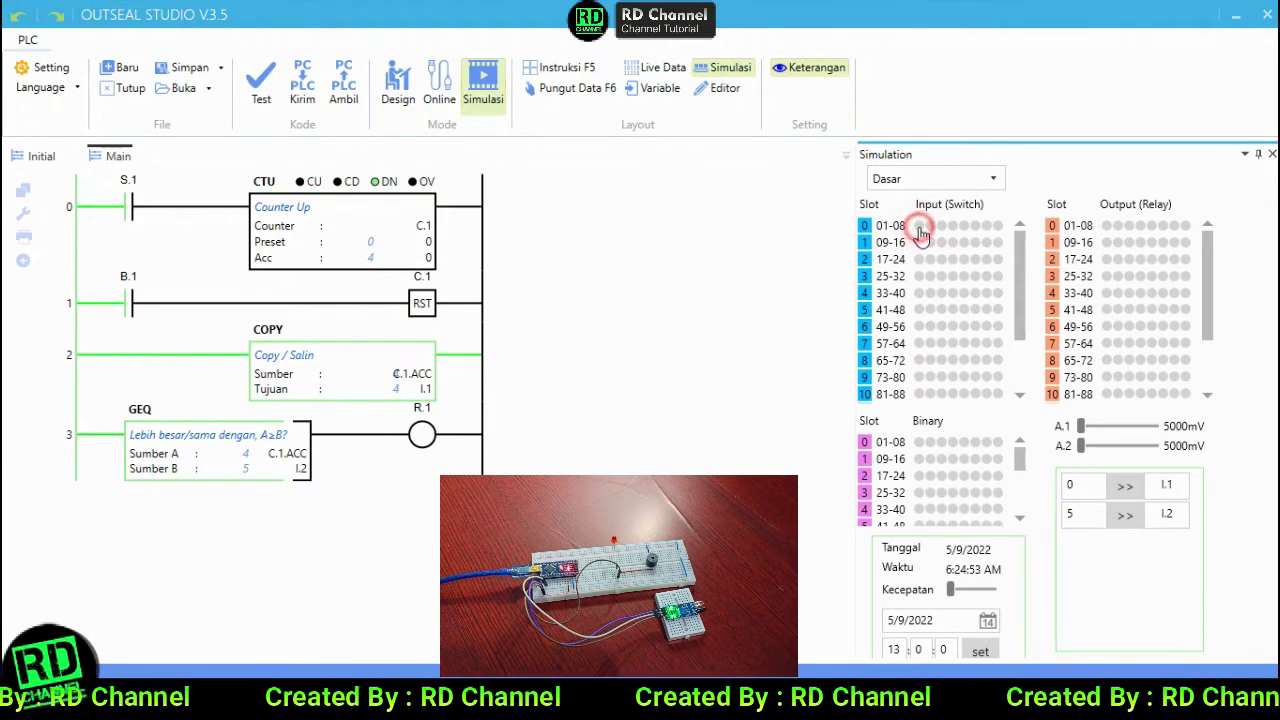
click(919, 228)
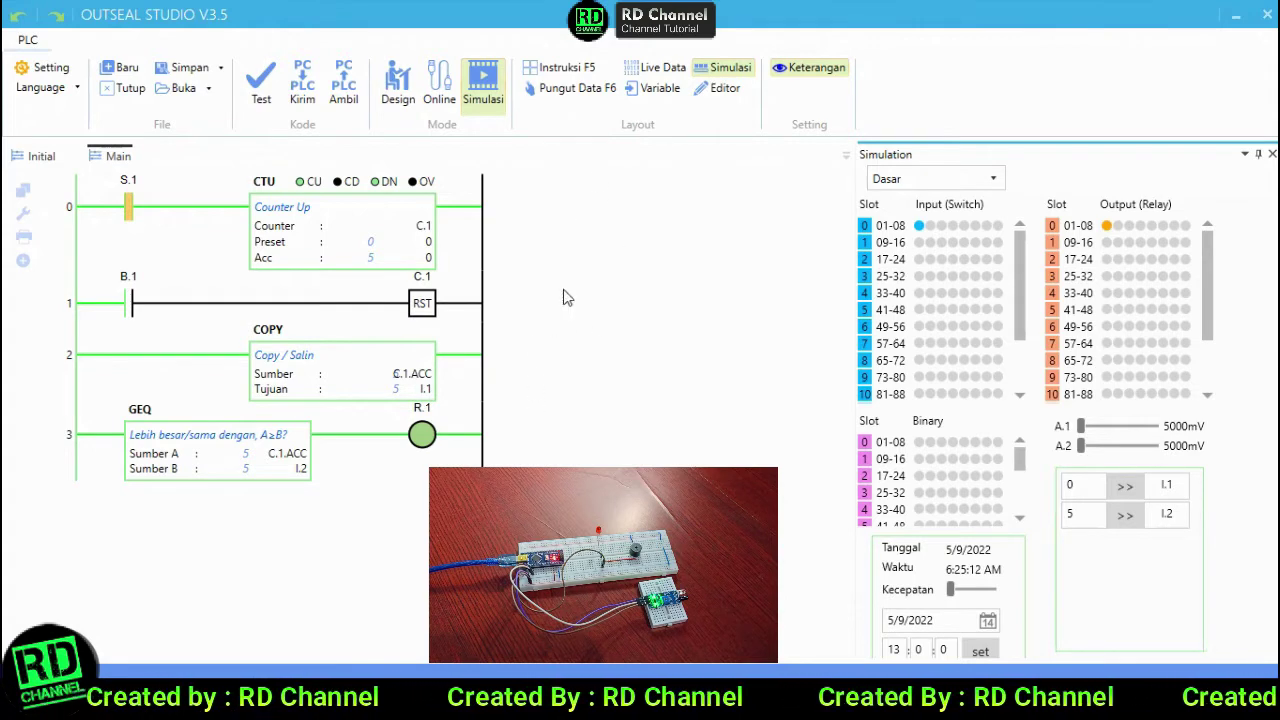
click(919, 226)
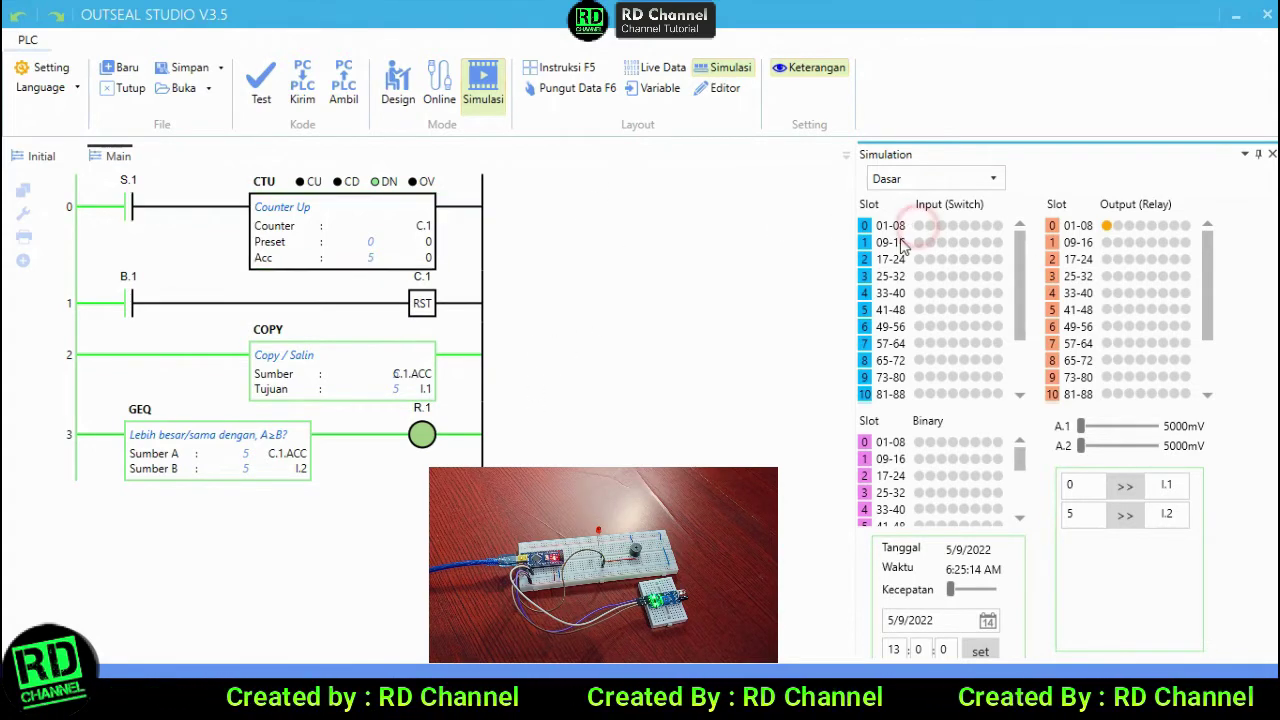
Write 0 to I.2 in the simulation and return to Design mode.
click(648, 366)
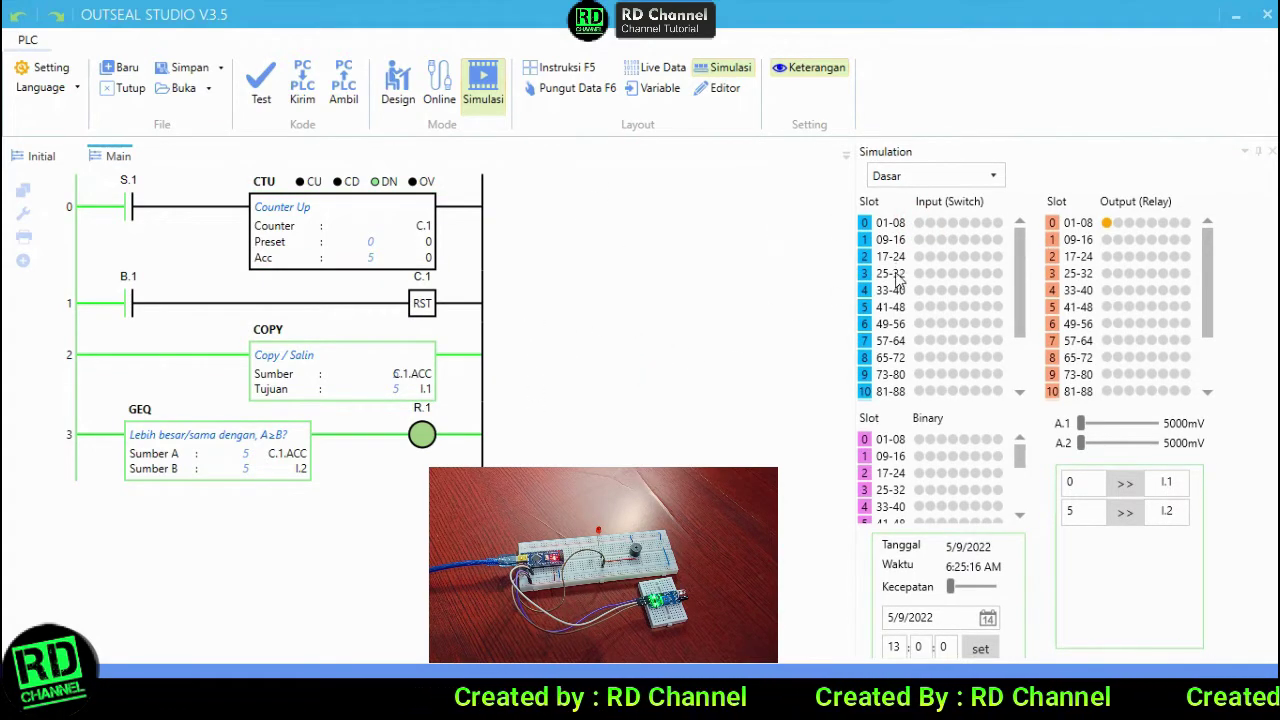
click(1085, 512)
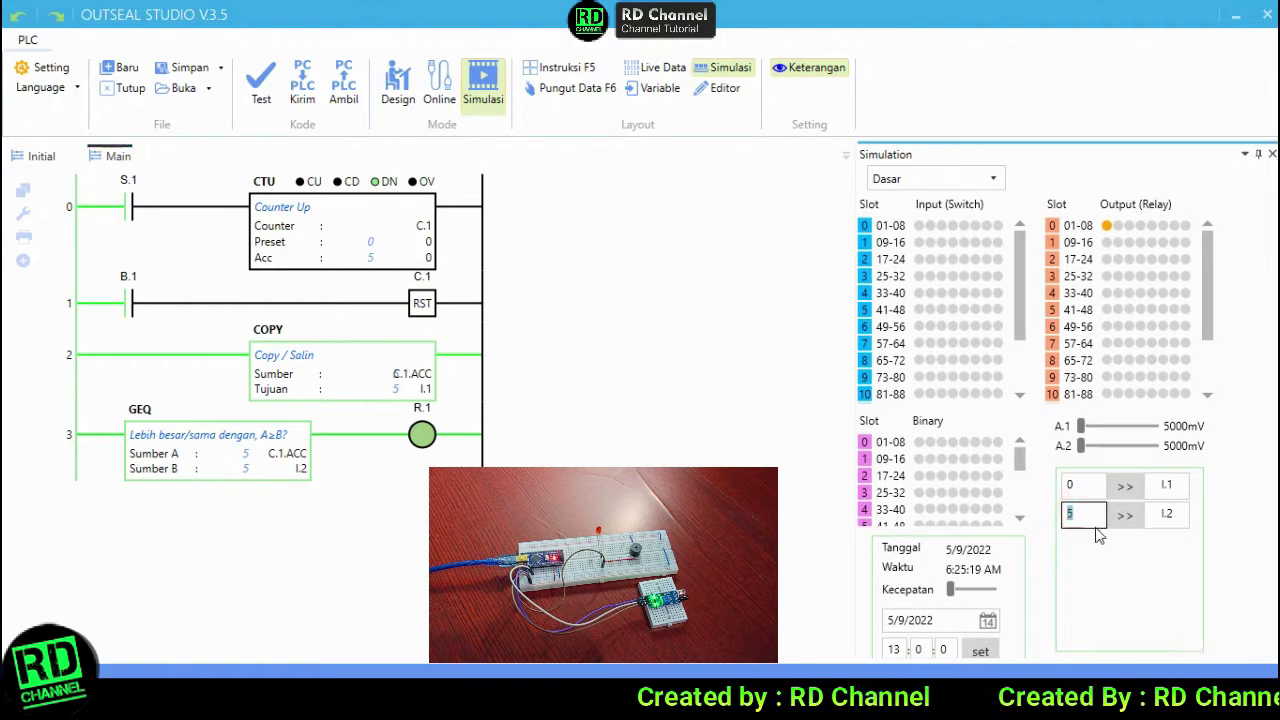
text(0)
click(1125, 514)
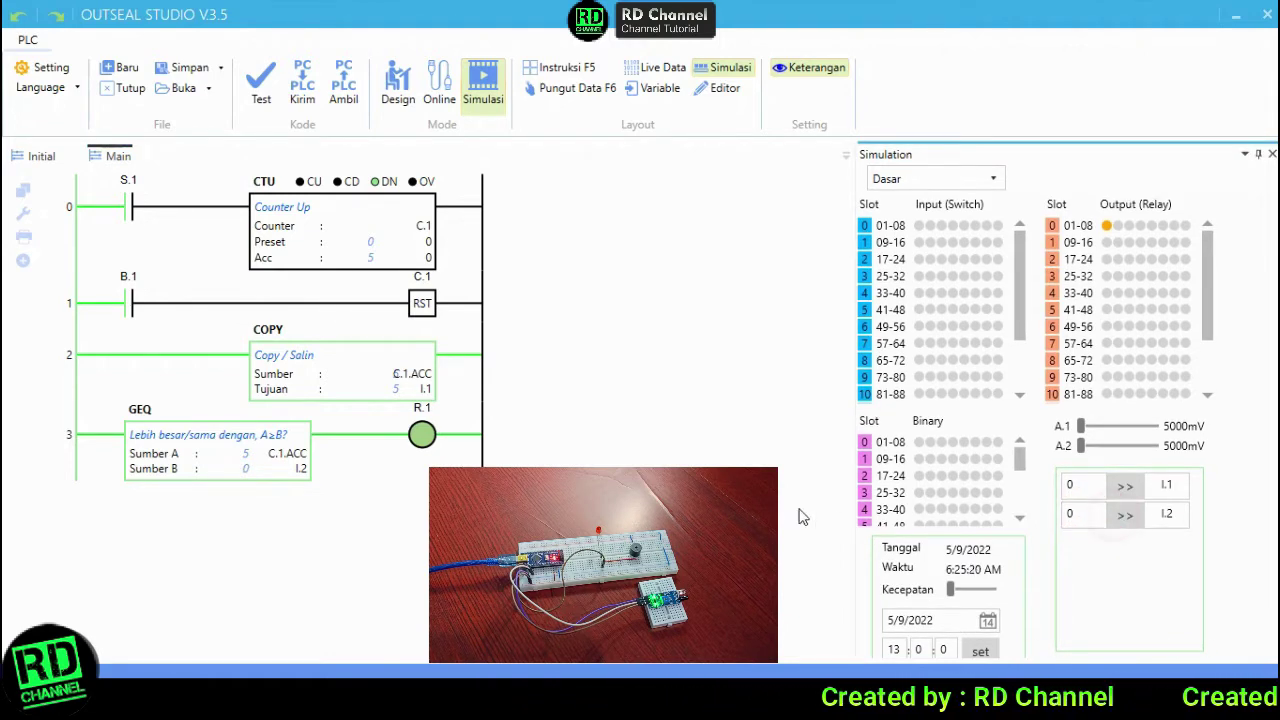
click(677, 452)
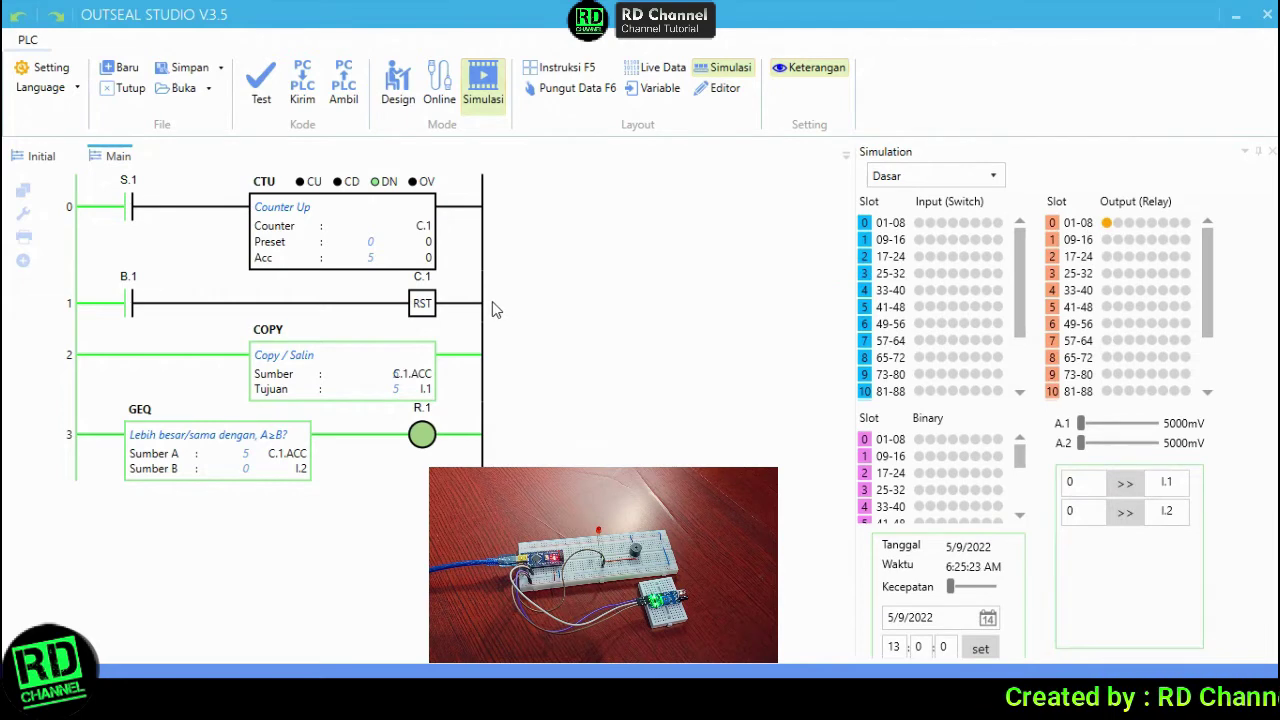
click(395, 104)
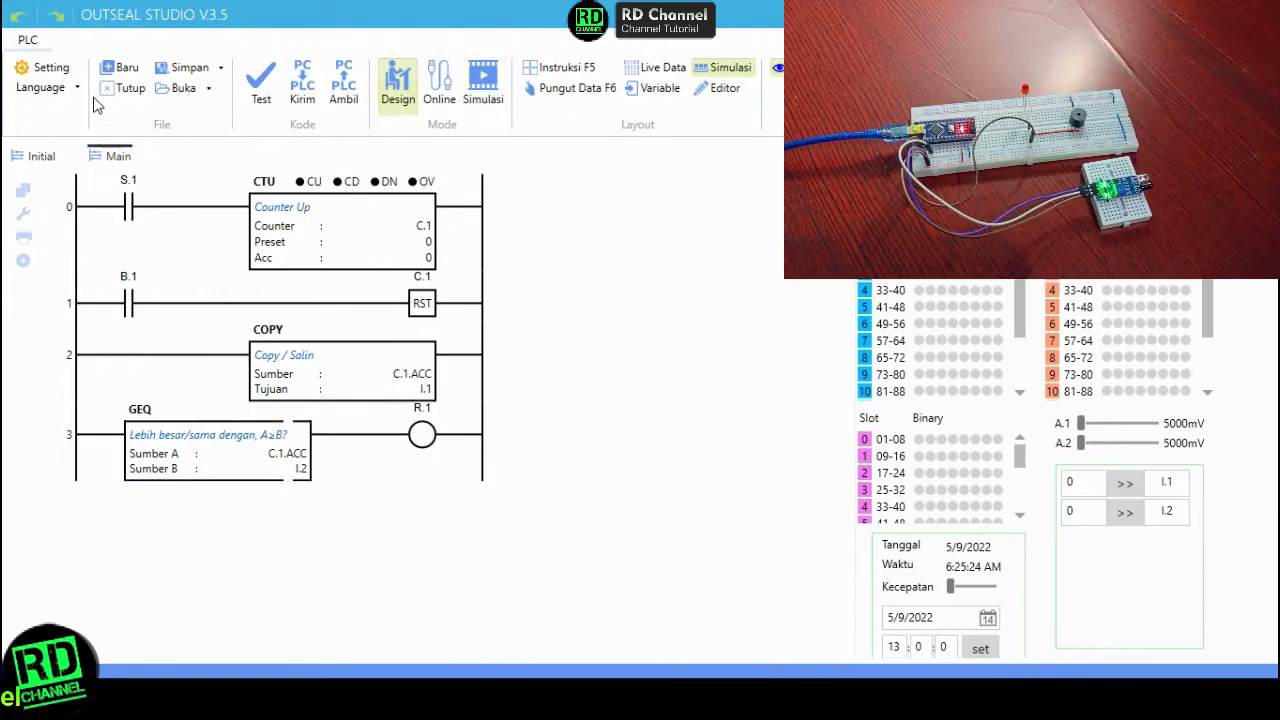
Open the project's hardware settings and select COM5 as the port.
click(45, 67)
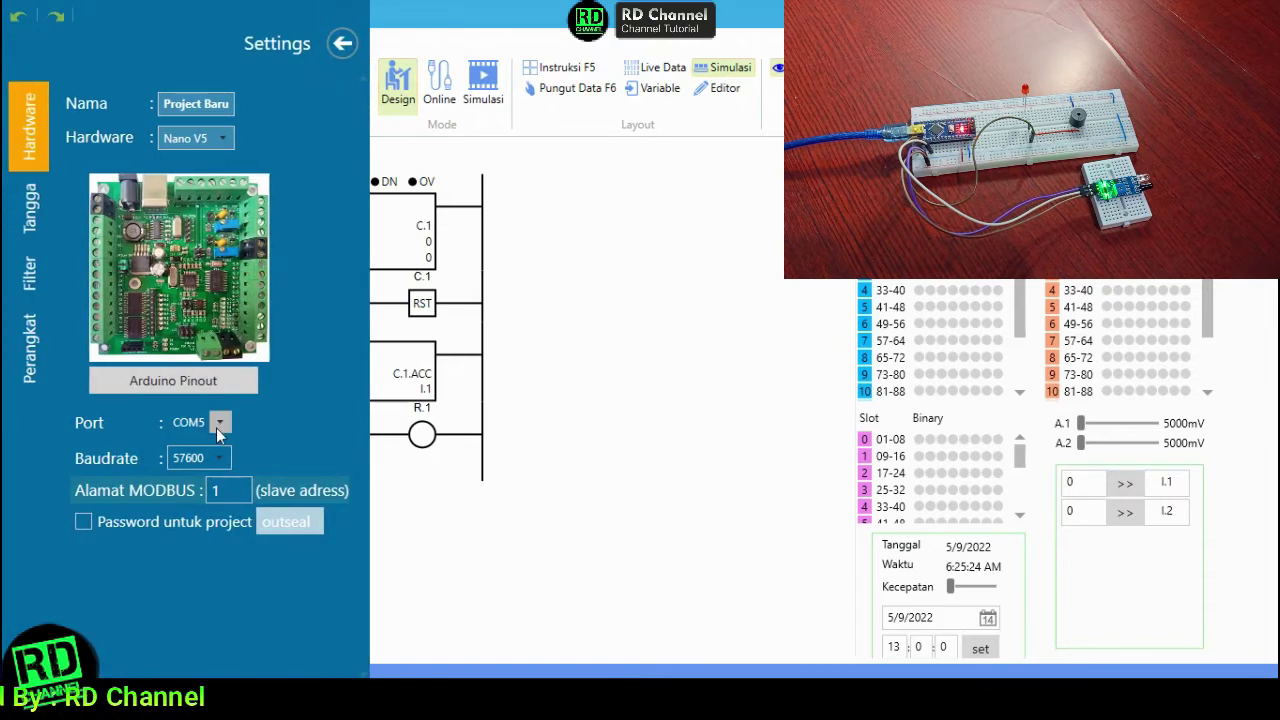
click(219, 425)
click(209, 450)
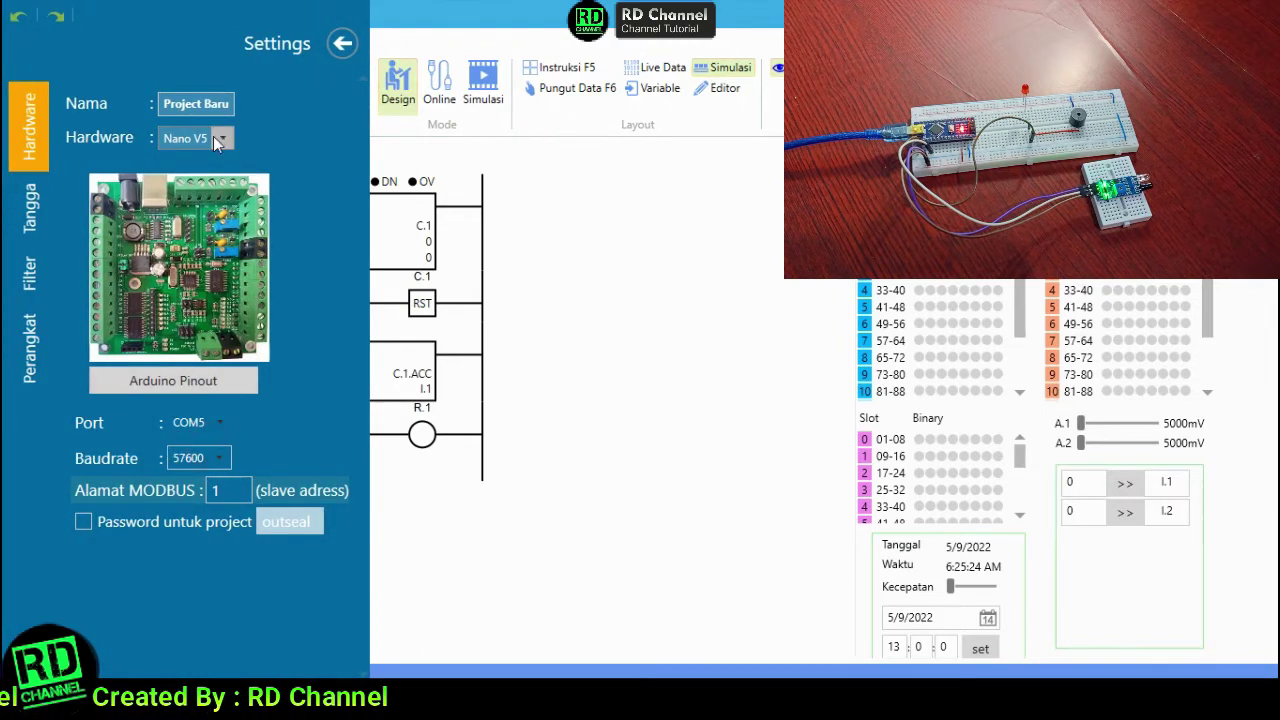
Switch the hardware type to Mega Slim V1 and back to Nano V5.
click(217, 140)
click(212, 203)
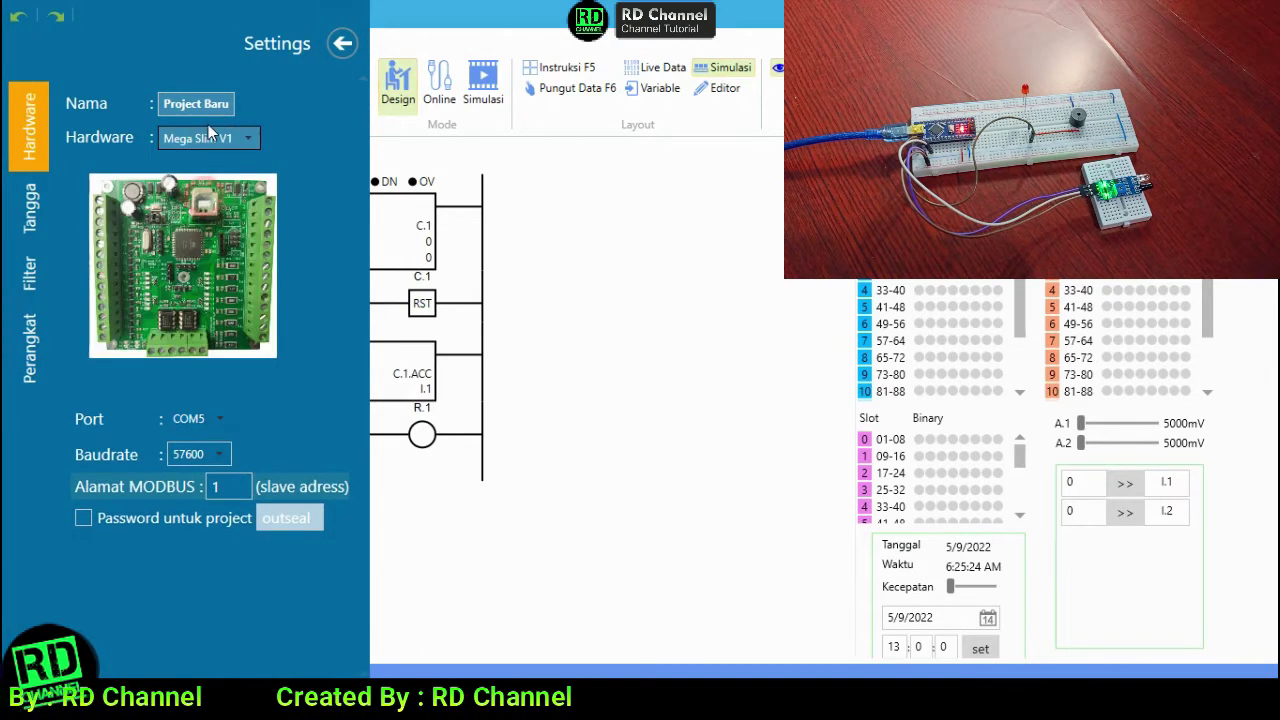
click(214, 140)
click(213, 226)
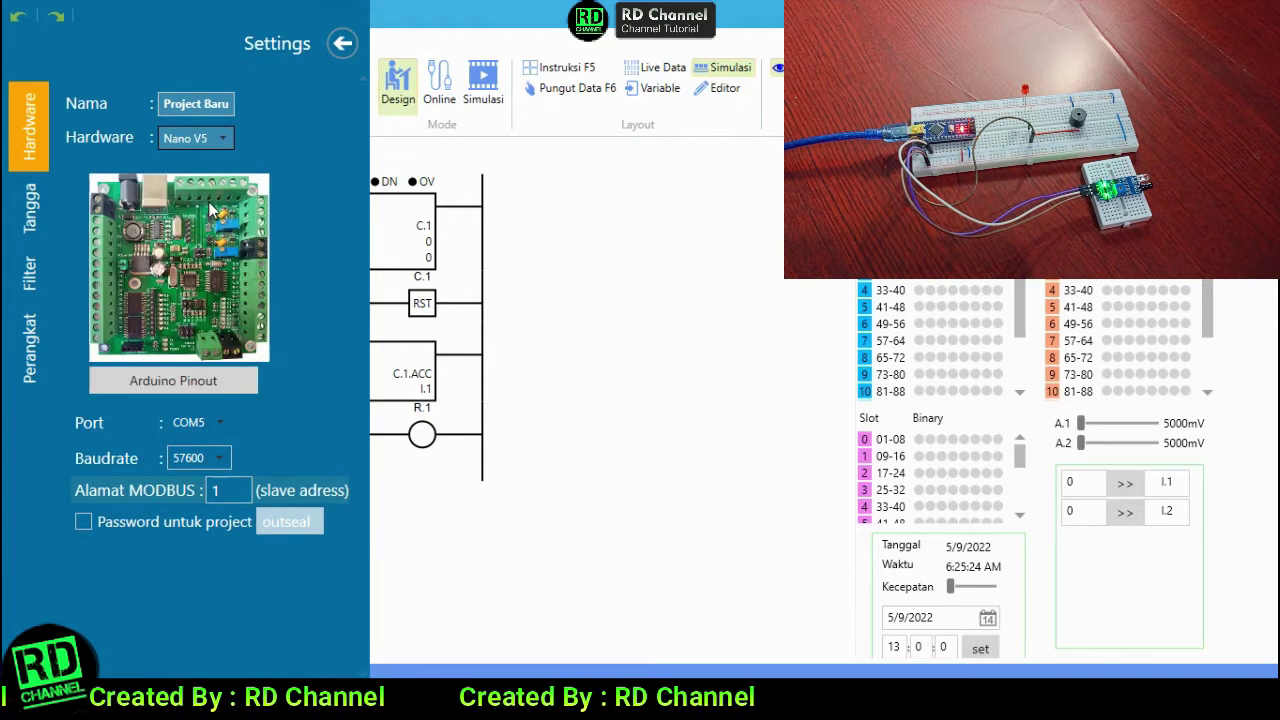
Choose port COM5 and baudrate 57600 for the Nano V5 hardware, and close the settings.
click(205, 423)
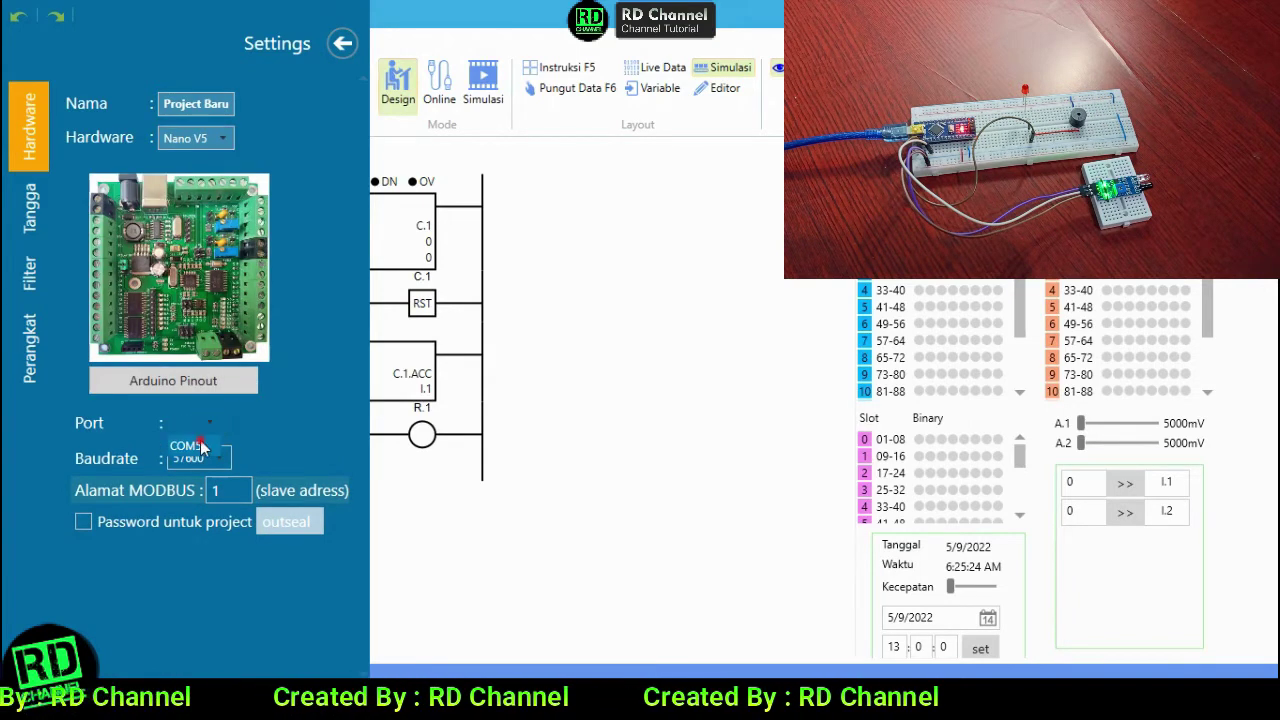
click(203, 447)
click(219, 458)
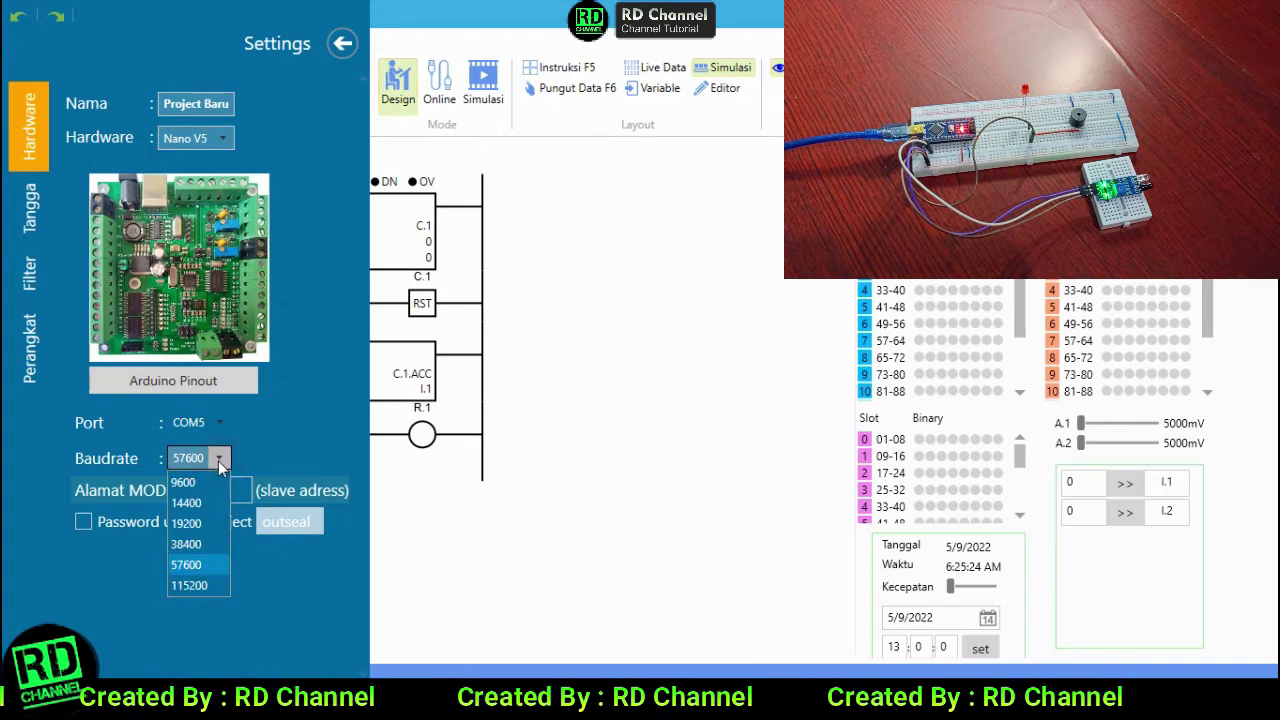
click(199, 565)
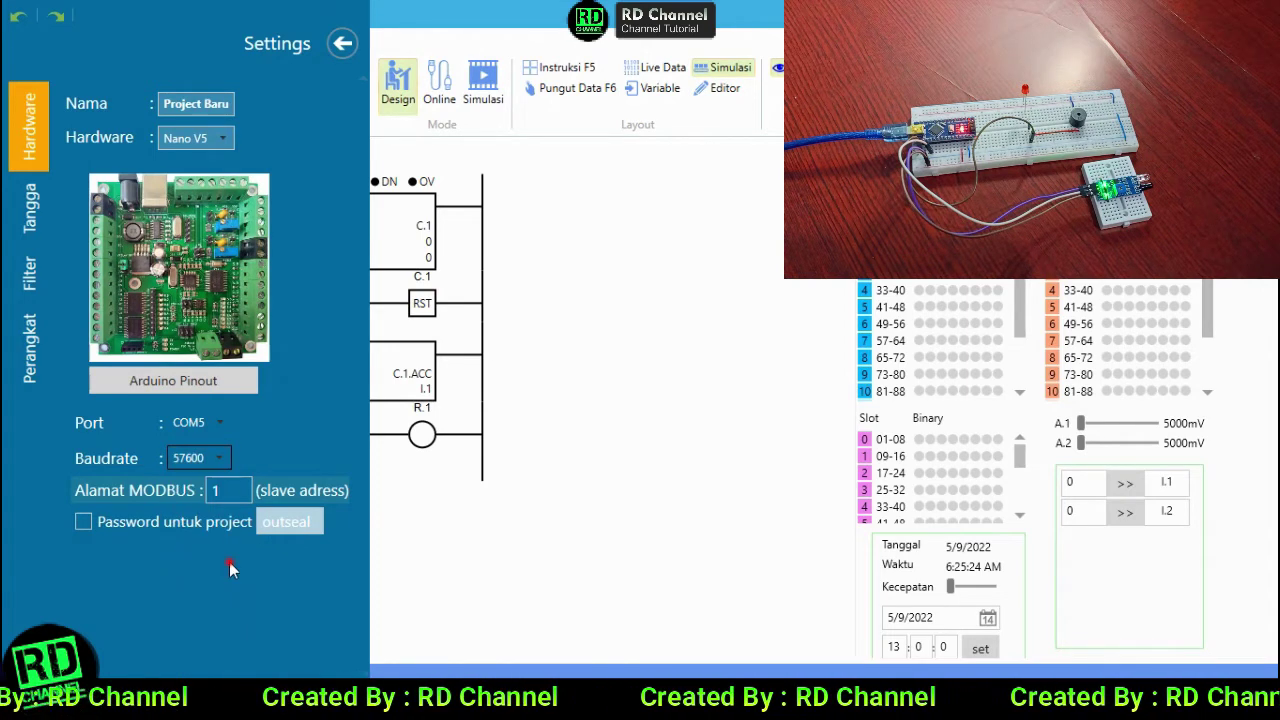
click(229, 564)
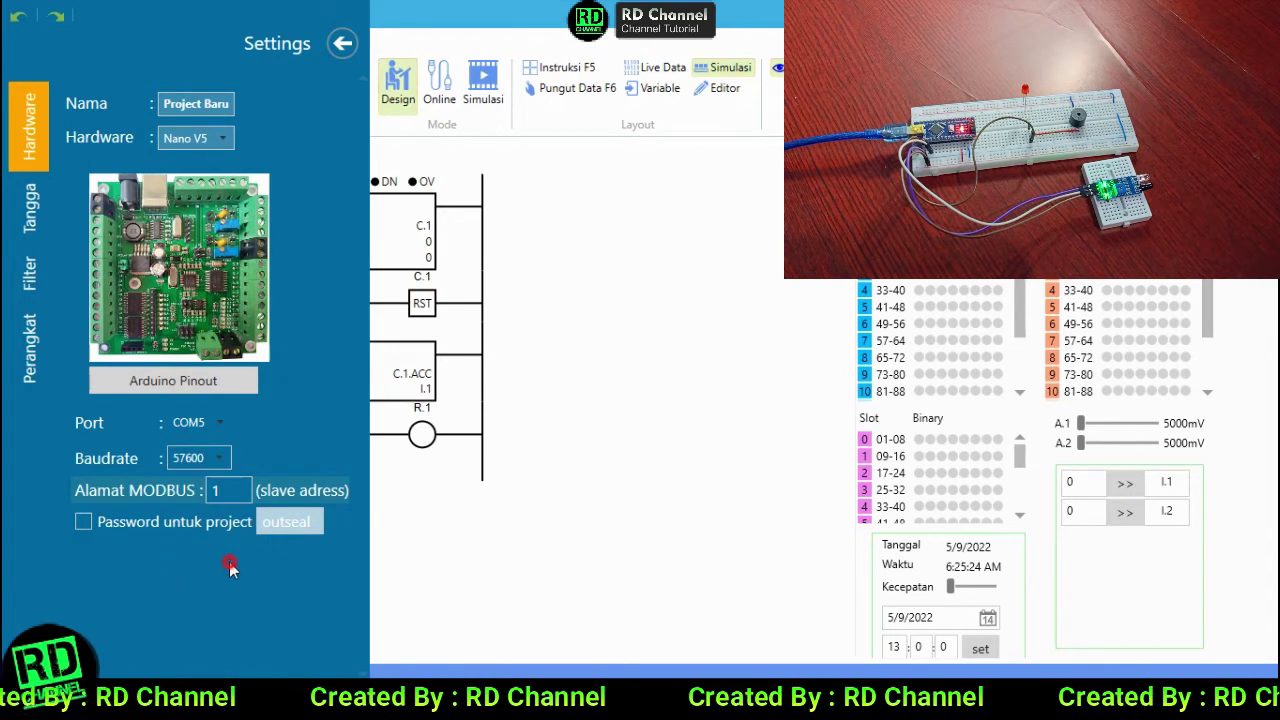
click(342, 43)
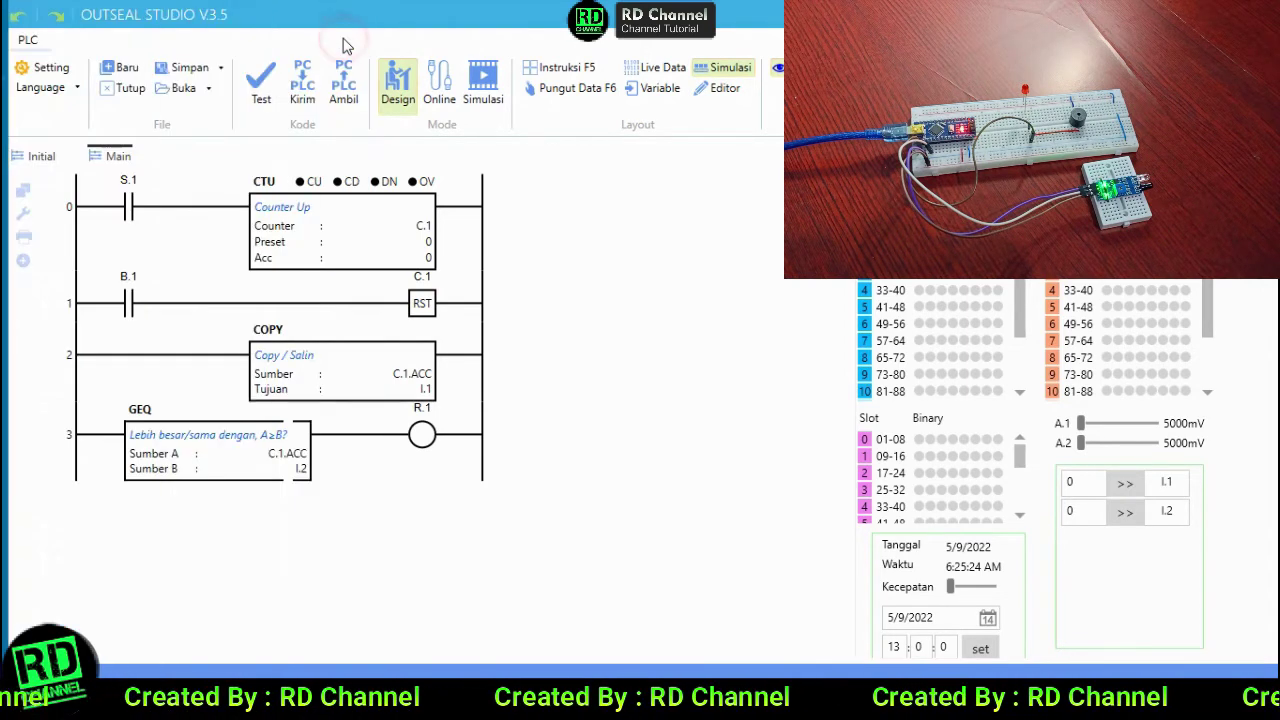
Upload the ladder program to the PLC and dismiss the upload message.
click(309, 86)
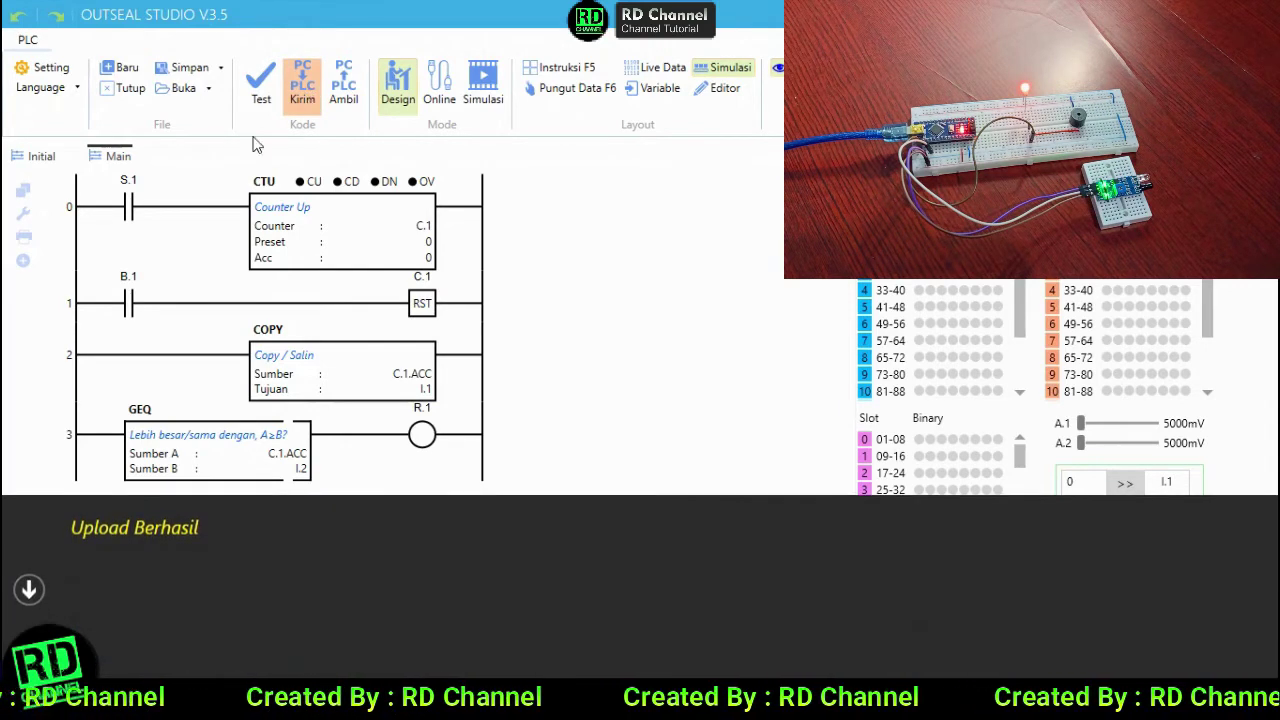
click(29, 590)
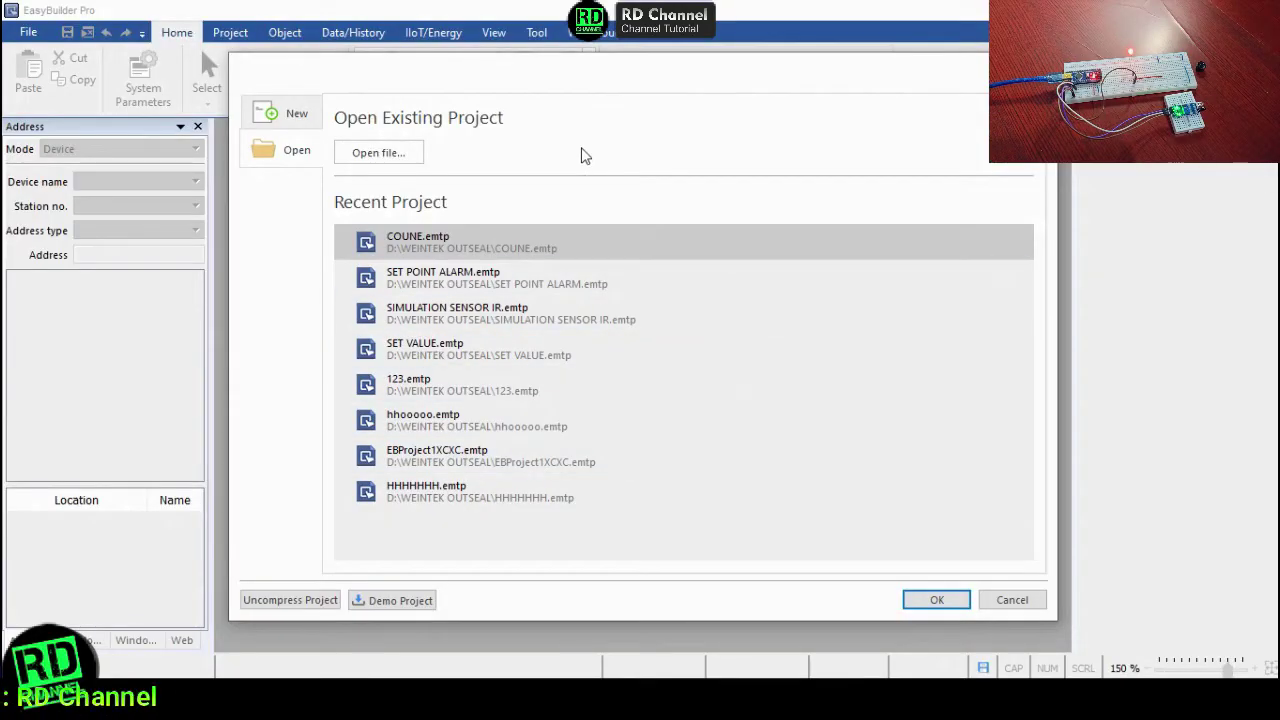
Switch to EasyBuilder Pro and create a new landscape project for the MT8051iP model using its template.
drag(594, 83, 596, 73)
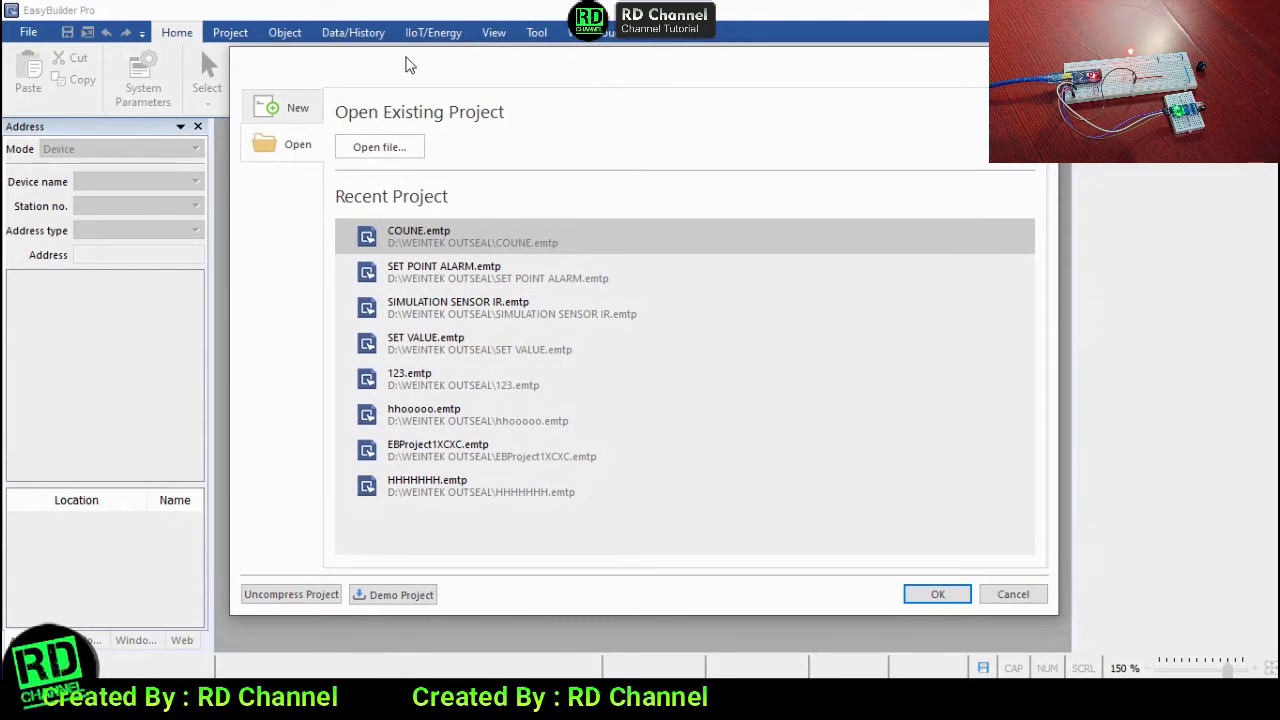
click(296, 110)
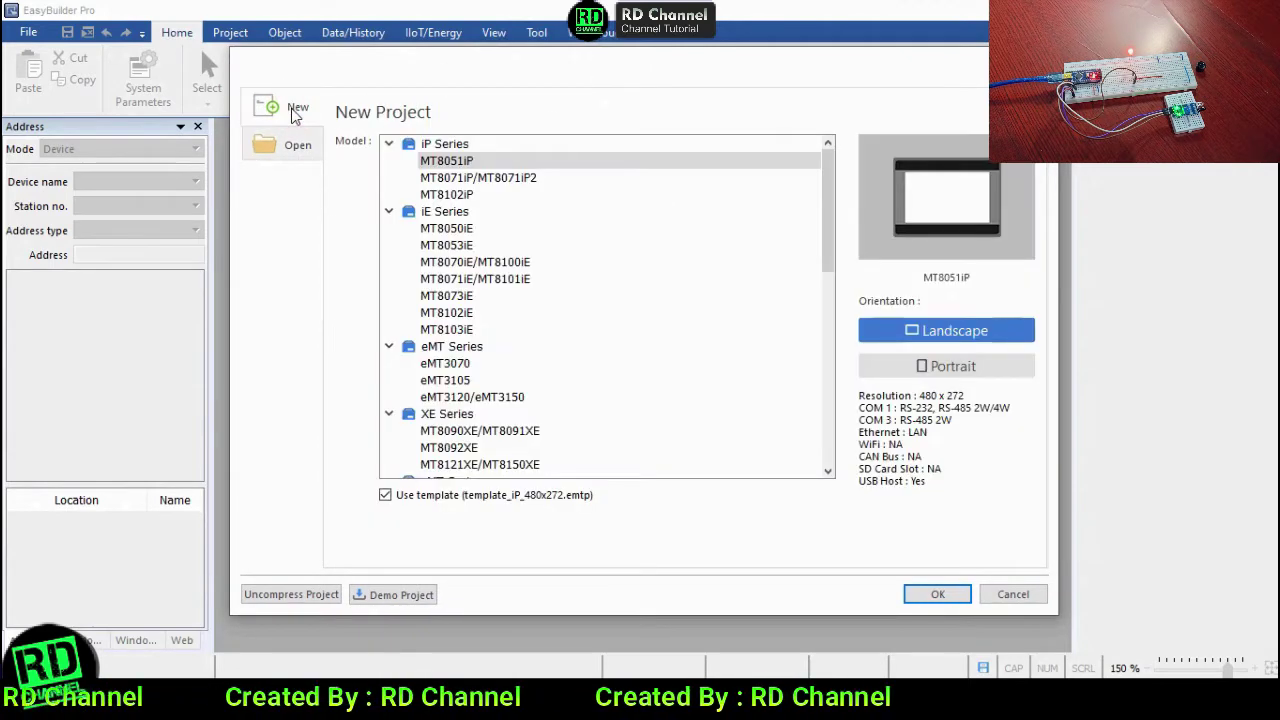
click(428, 162)
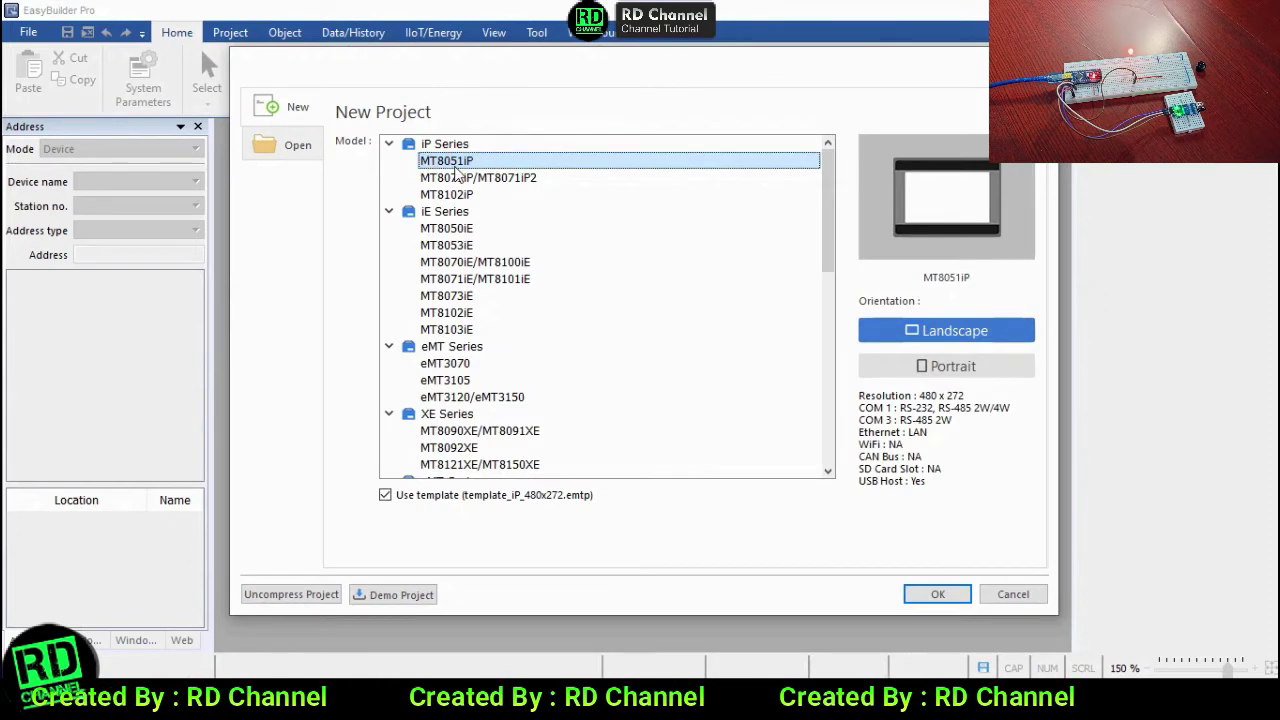
click(935, 595)
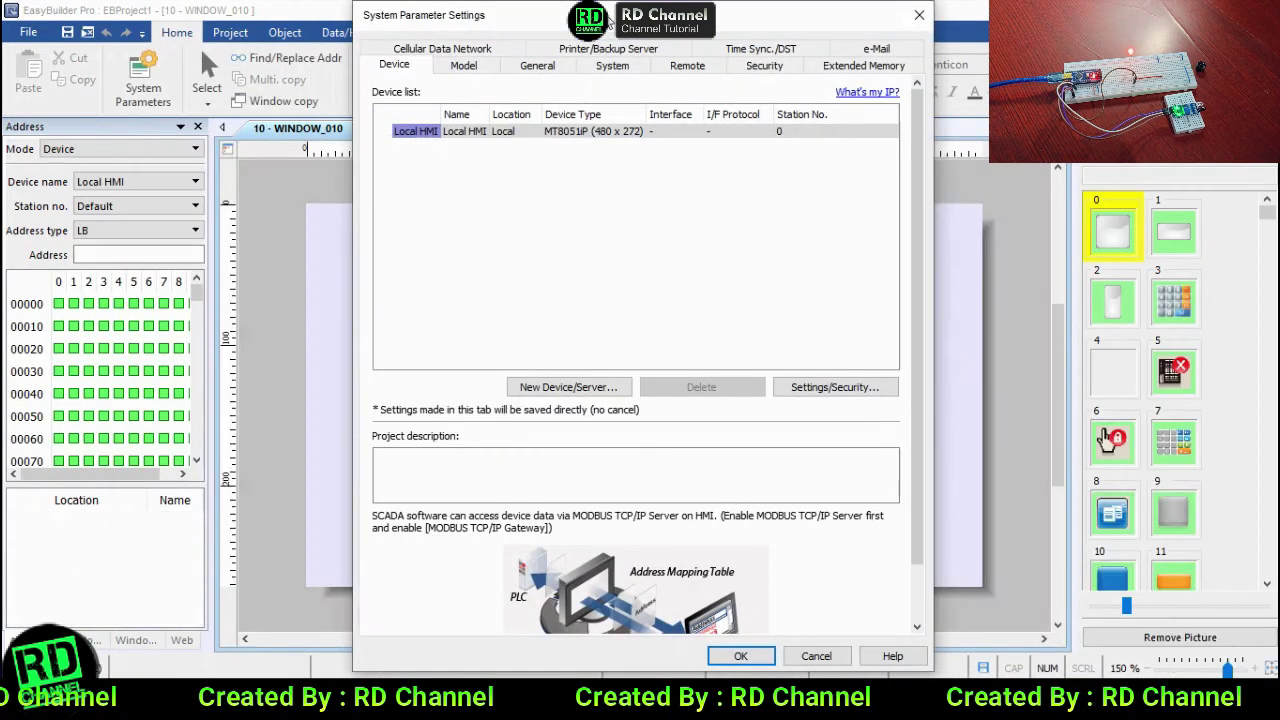
Start adding a new local device of type MODBUS RTU (Adjustable) with the RS-485 2W interface.
mouse_move(607, 20)
mouse_down()
mouse_move(619, 34)
mouse_move(599, 20)
mouse_up()
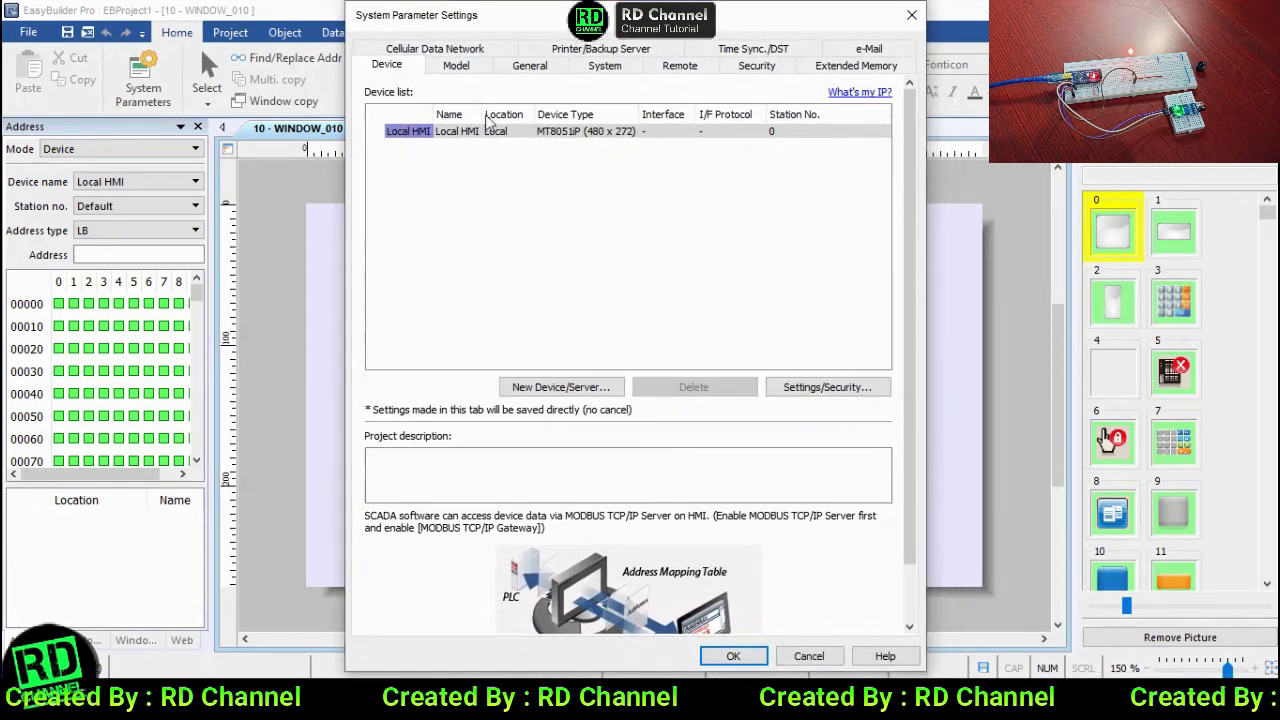
click(541, 390)
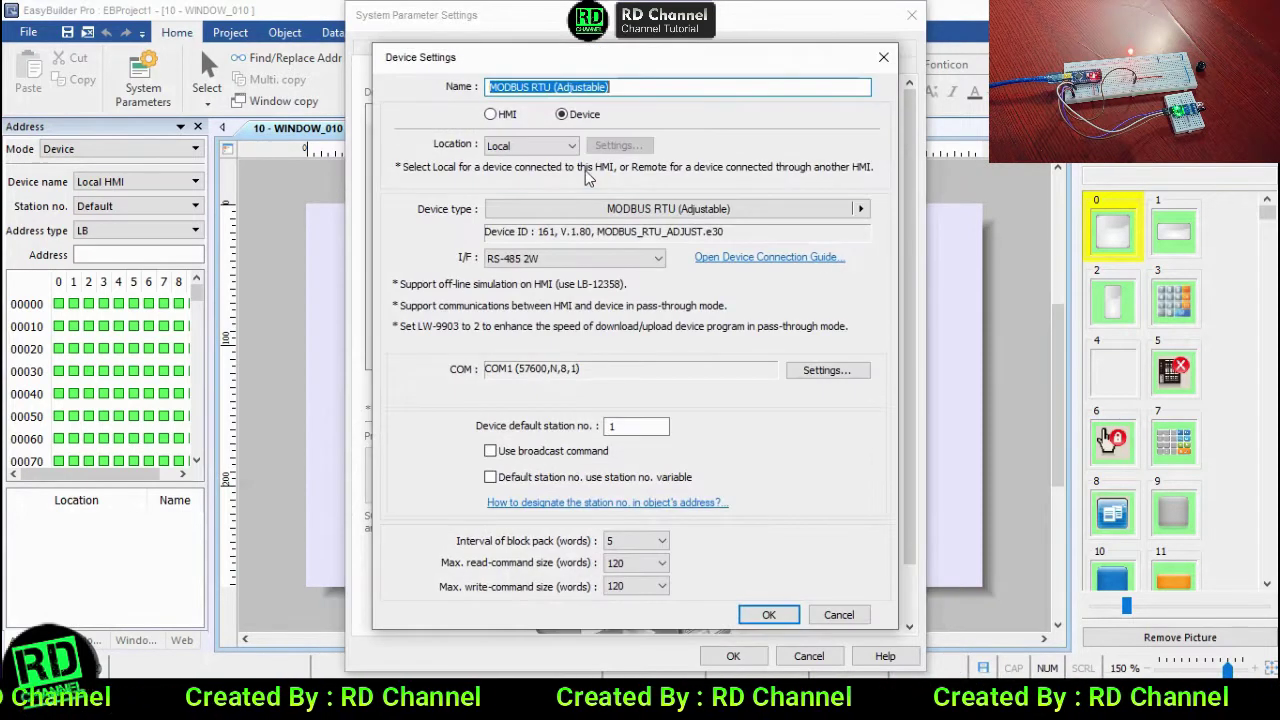
click(636, 87)
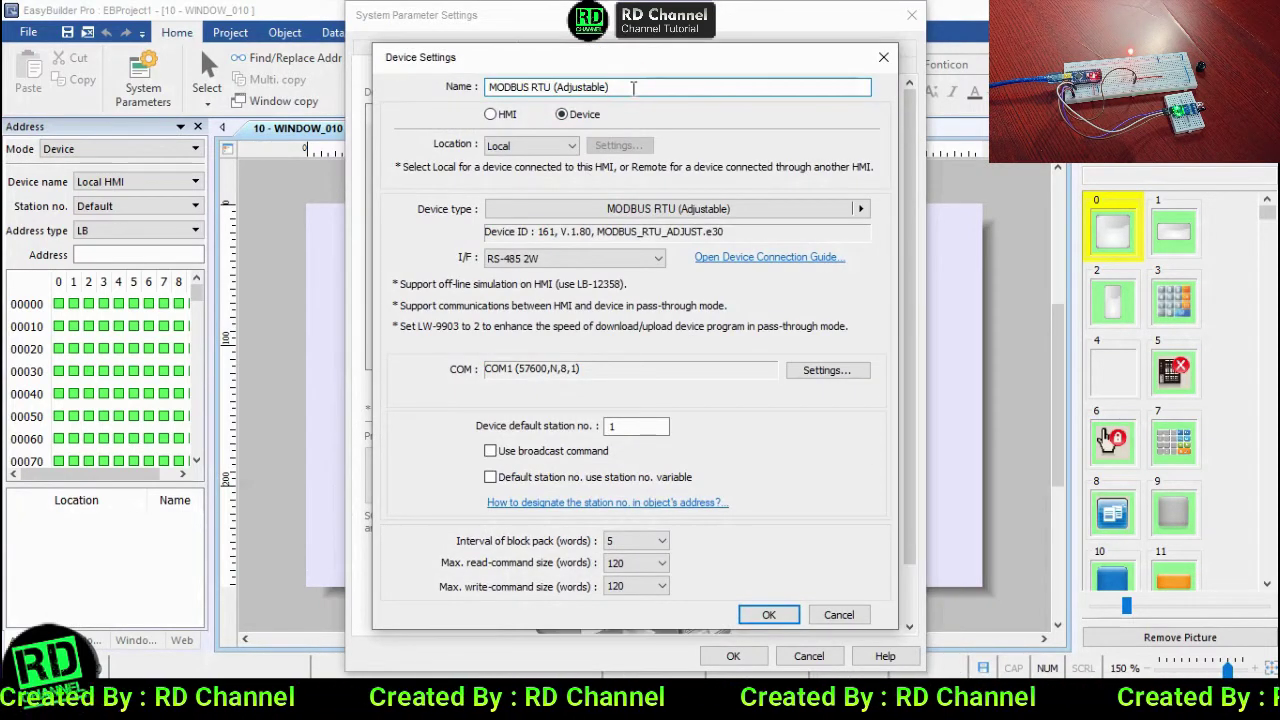
click(675, 208)
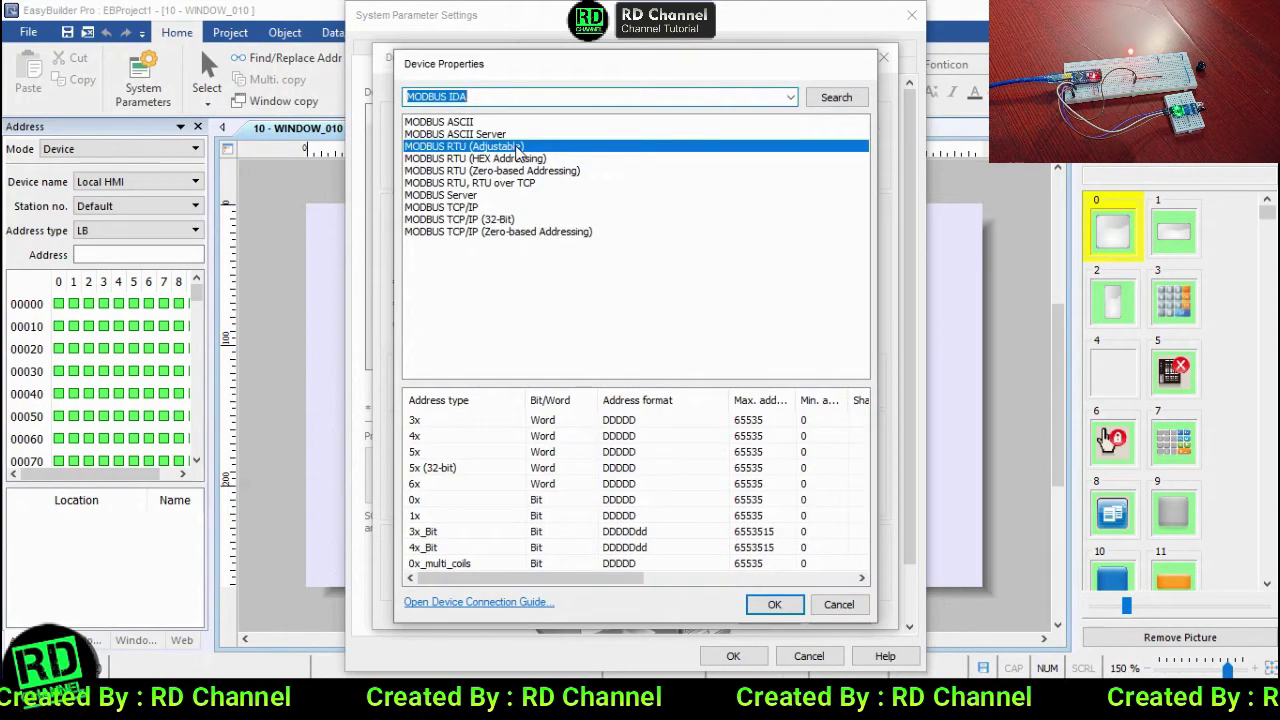
click(770, 605)
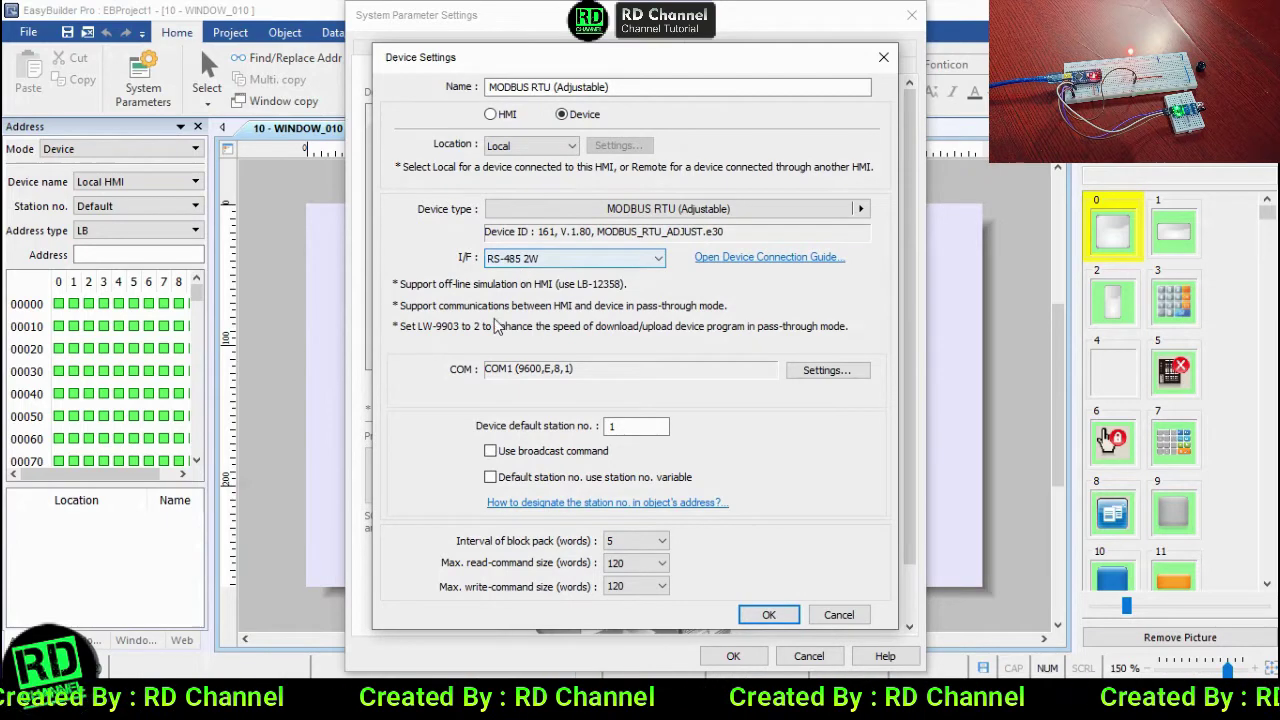
Set the MODBUS device's port to COM 5, baud rate 57600 and parity None, and accept the device and system parameter settings.
click(823, 371)
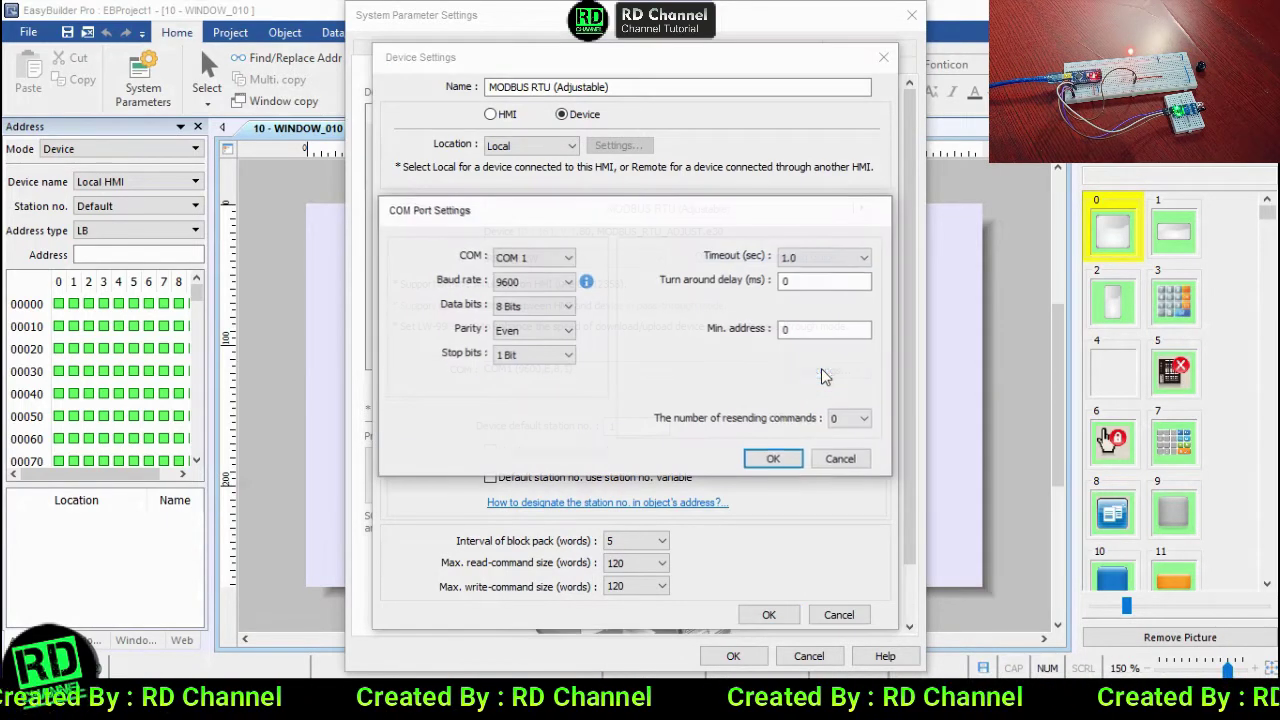
click(567, 258)
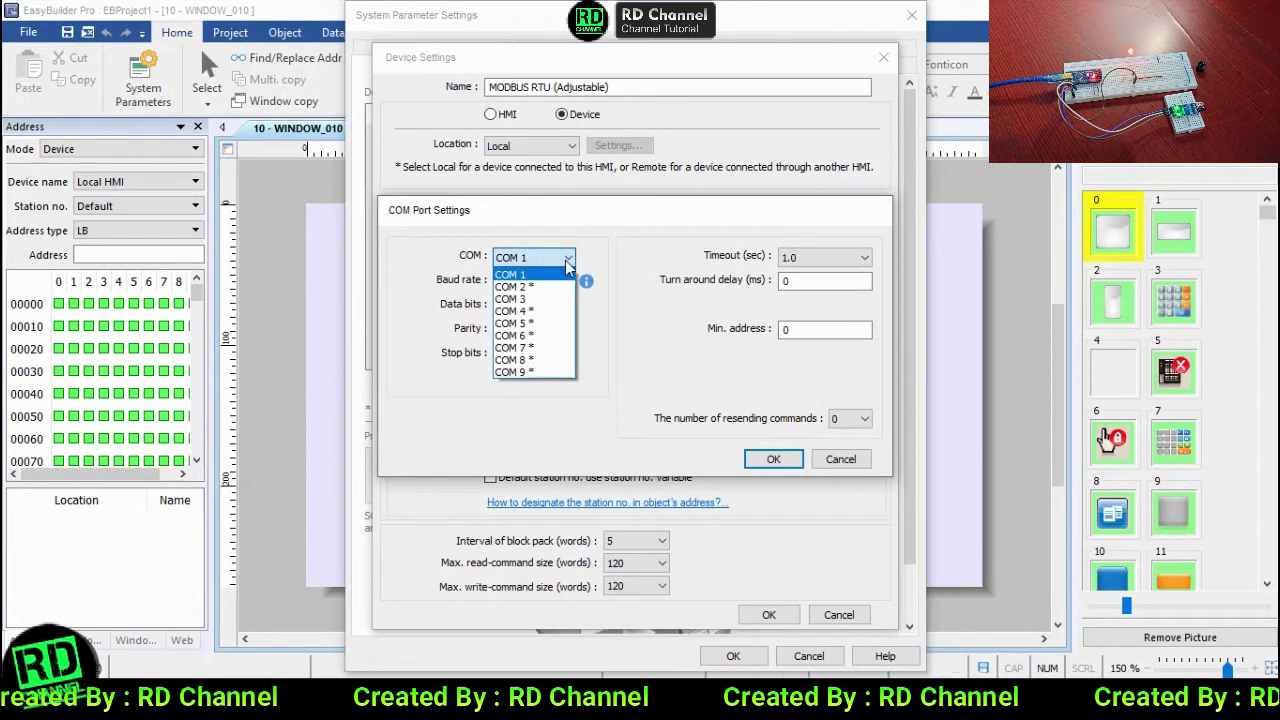
click(533, 323)
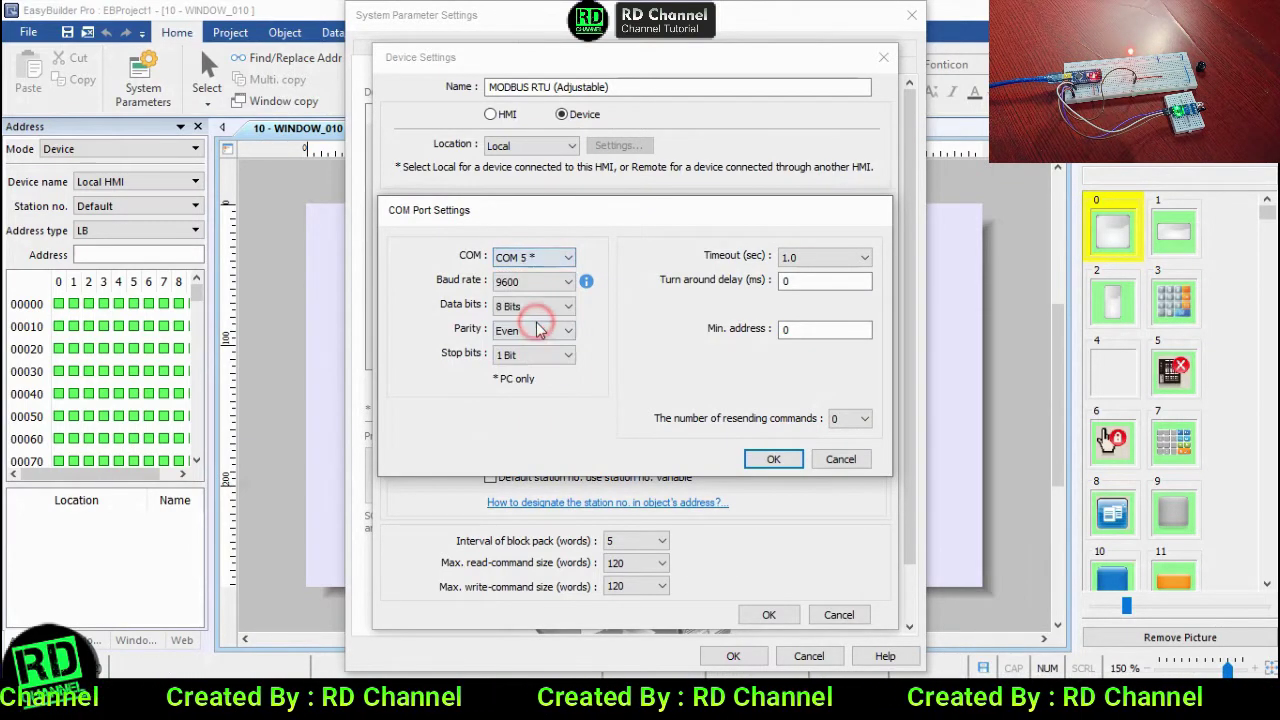
click(543, 281)
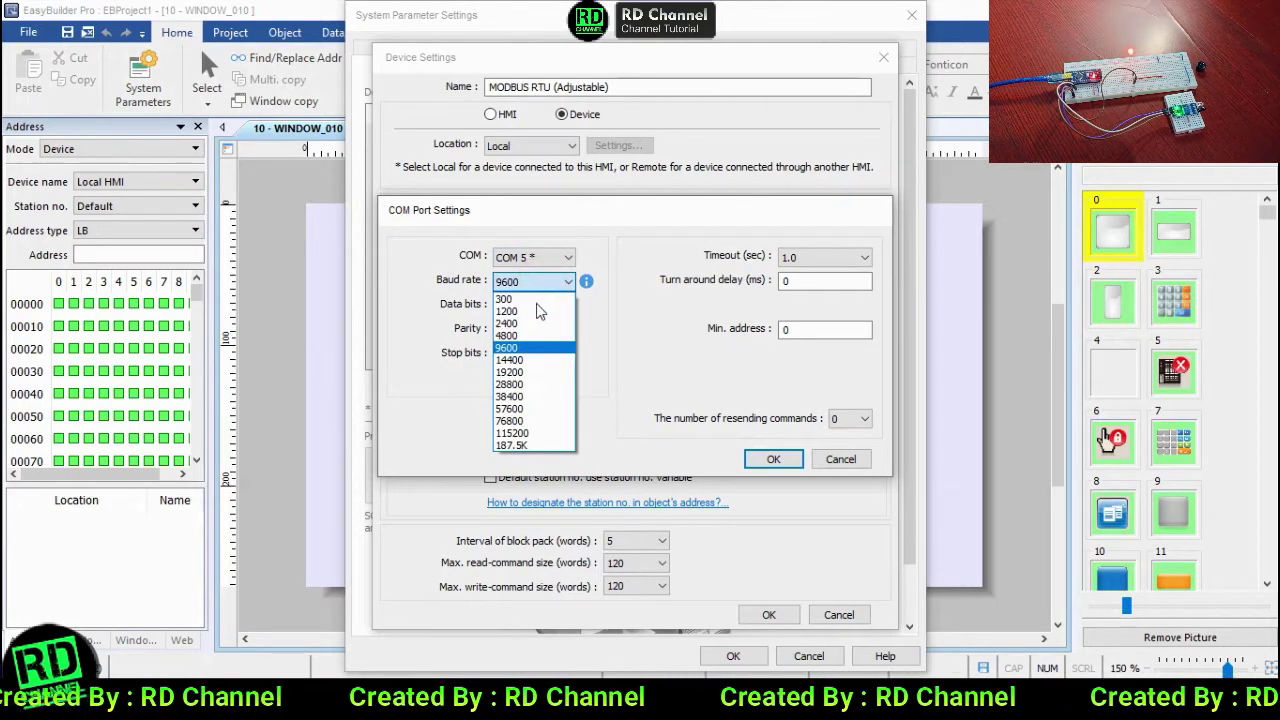
click(512, 409)
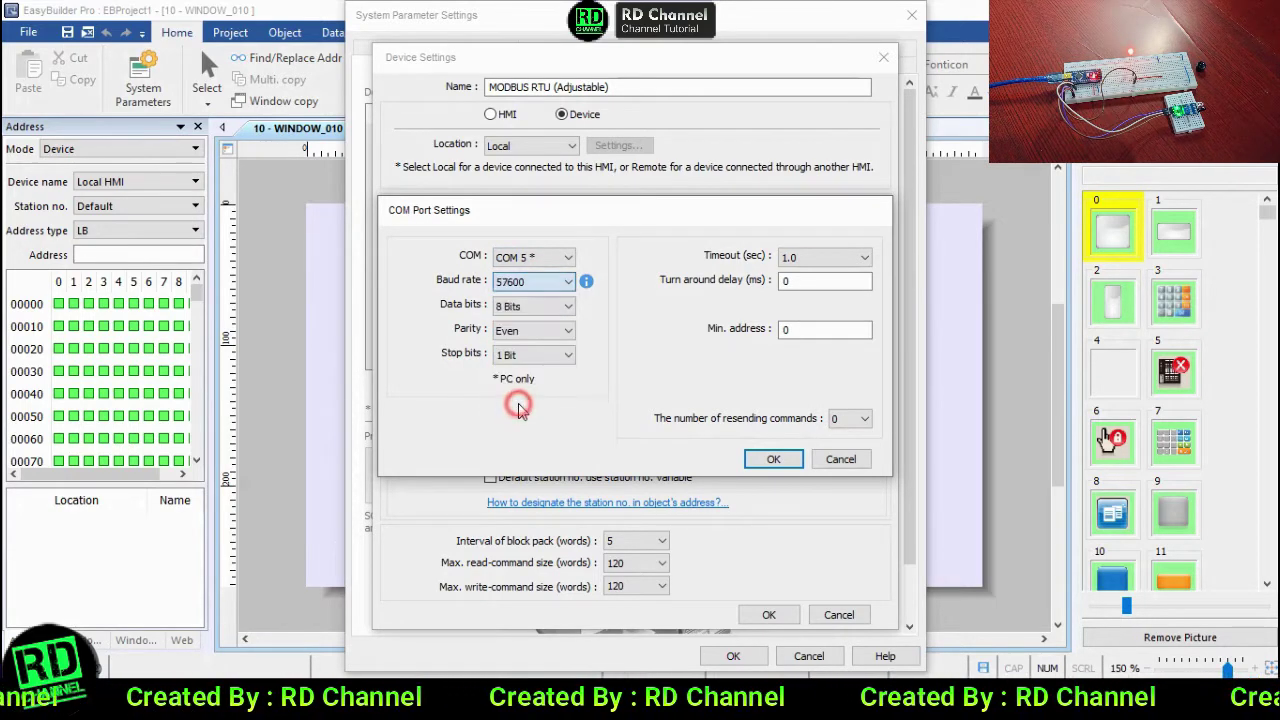
click(540, 333)
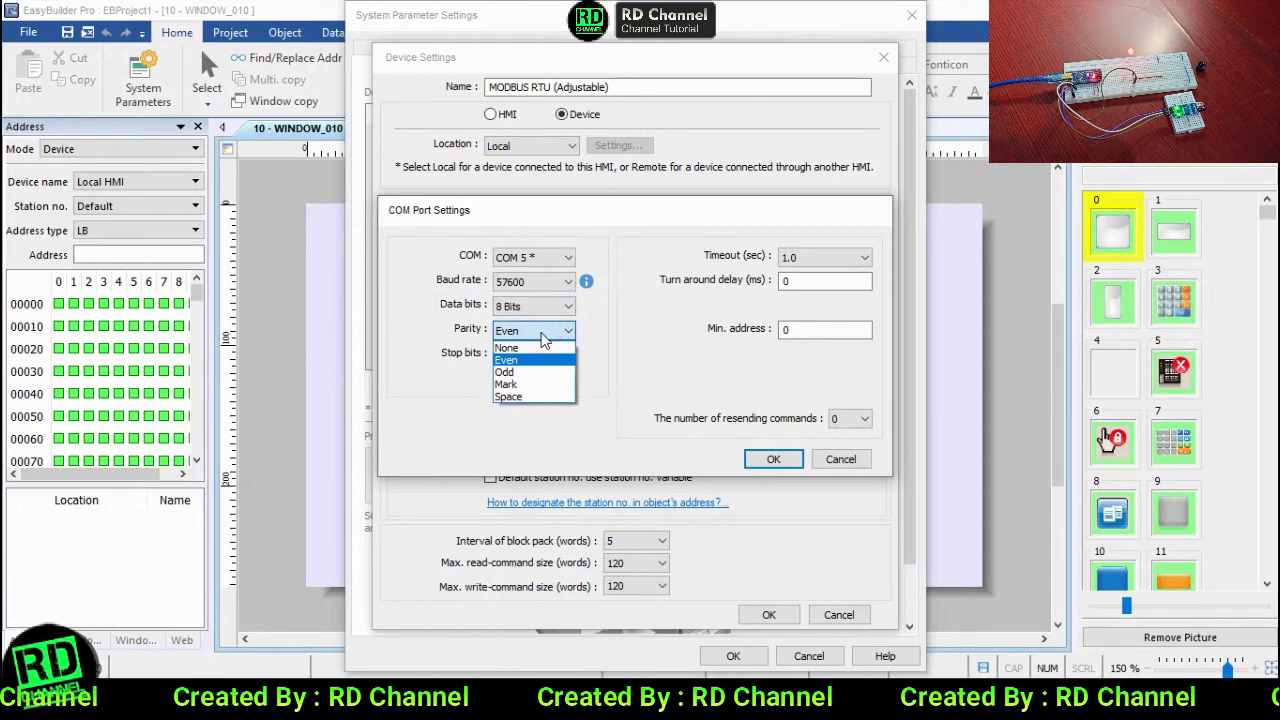
click(533, 348)
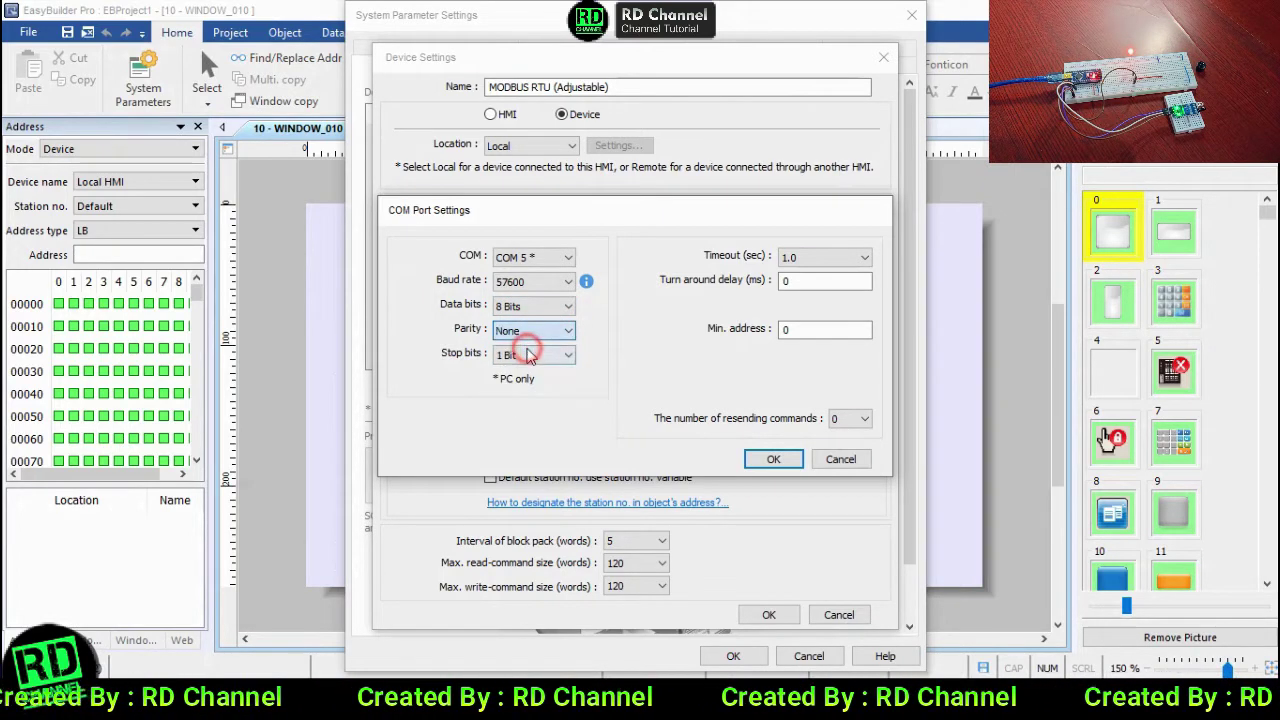
click(778, 459)
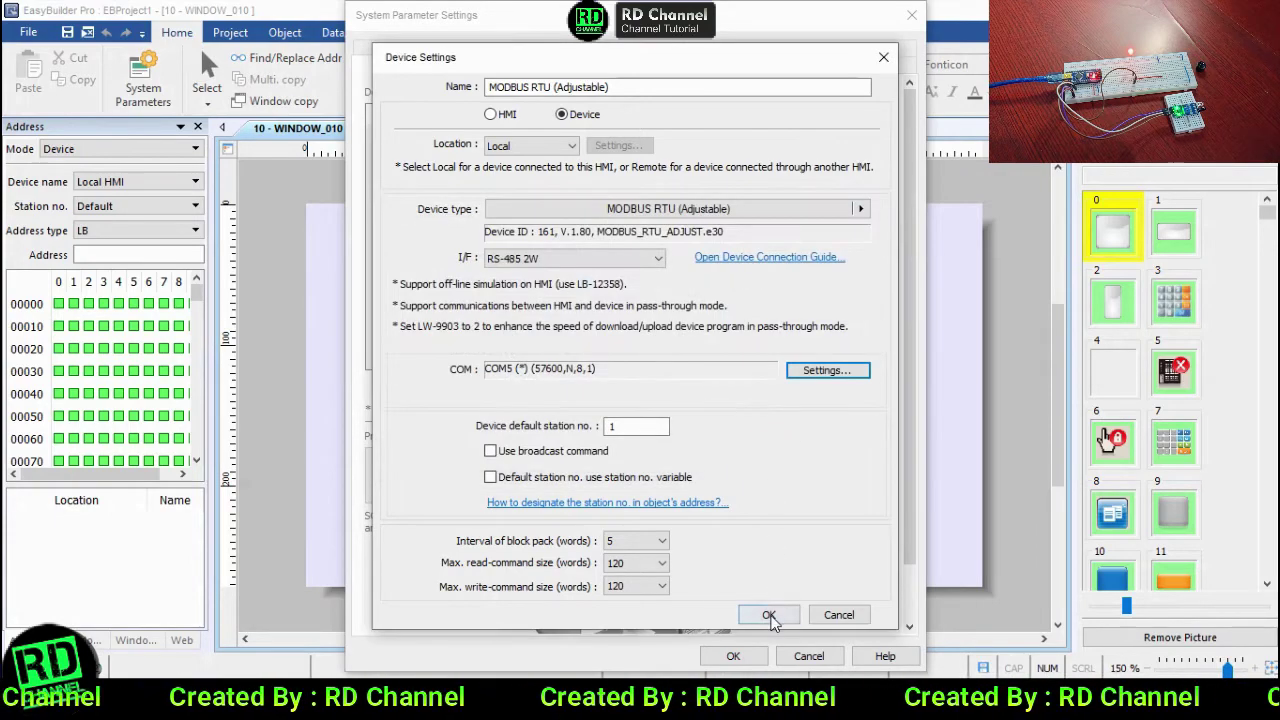
click(768, 614)
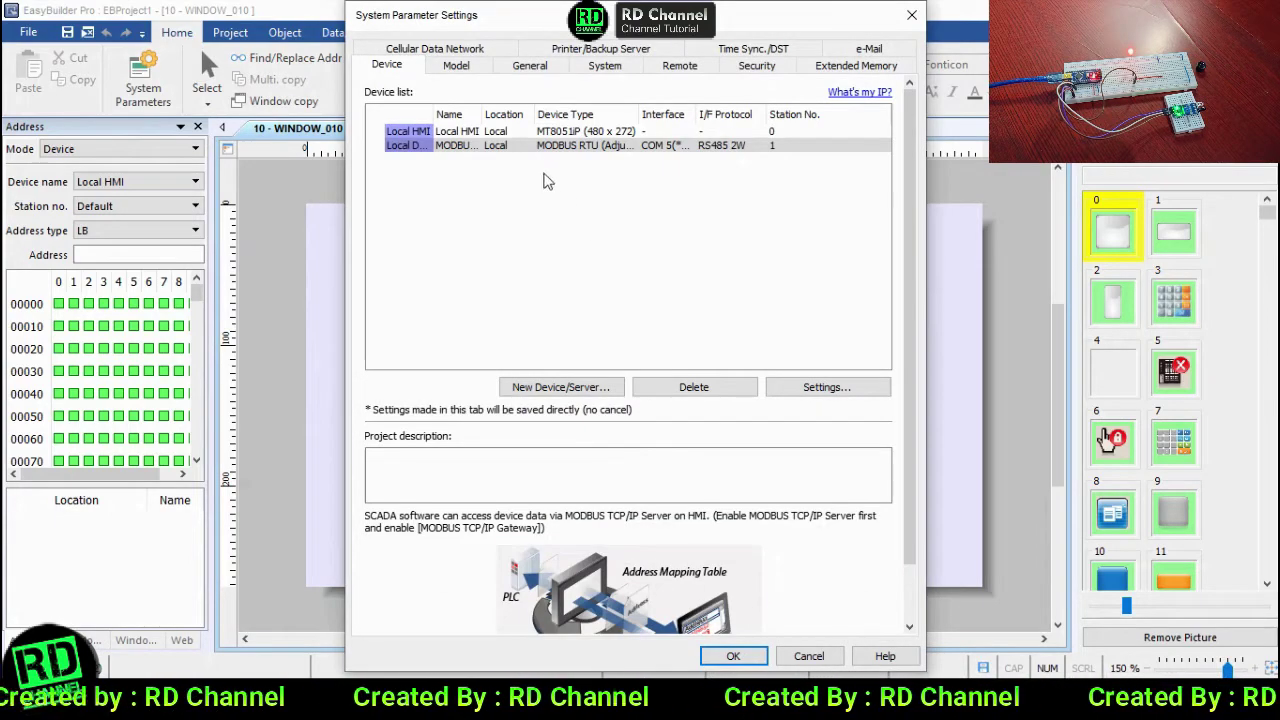
click(537, 148)
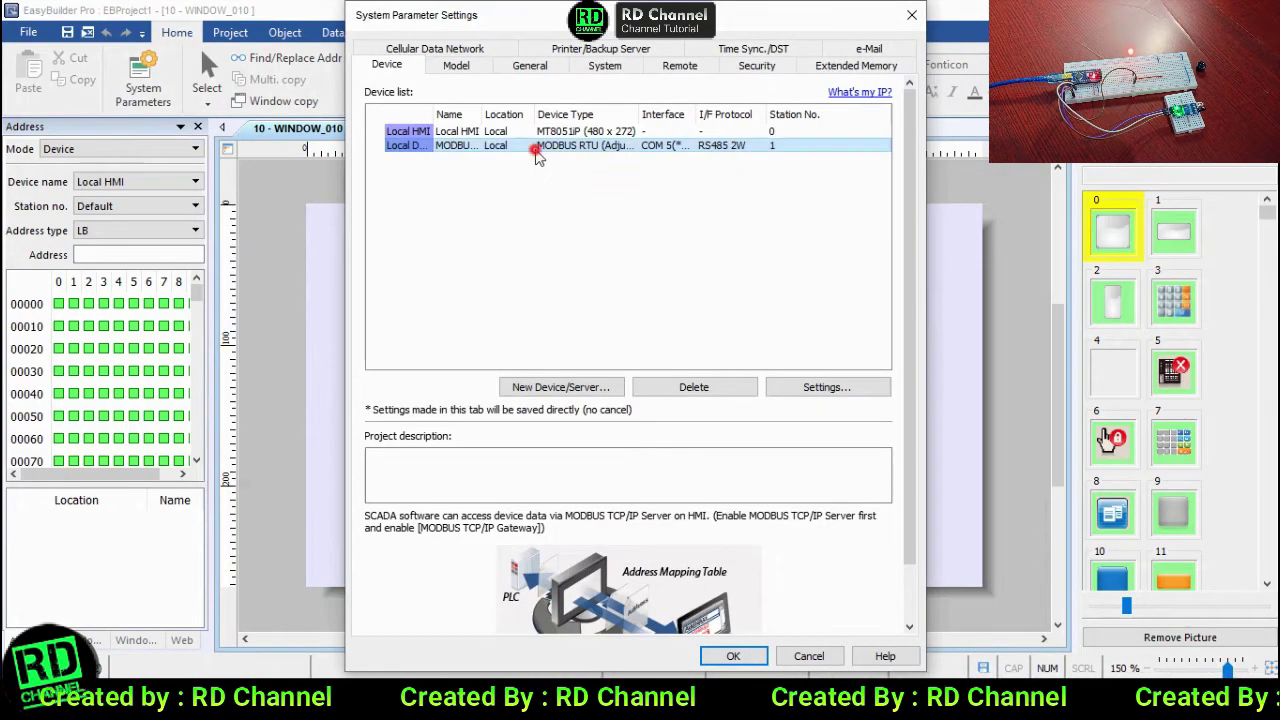
click(728, 653)
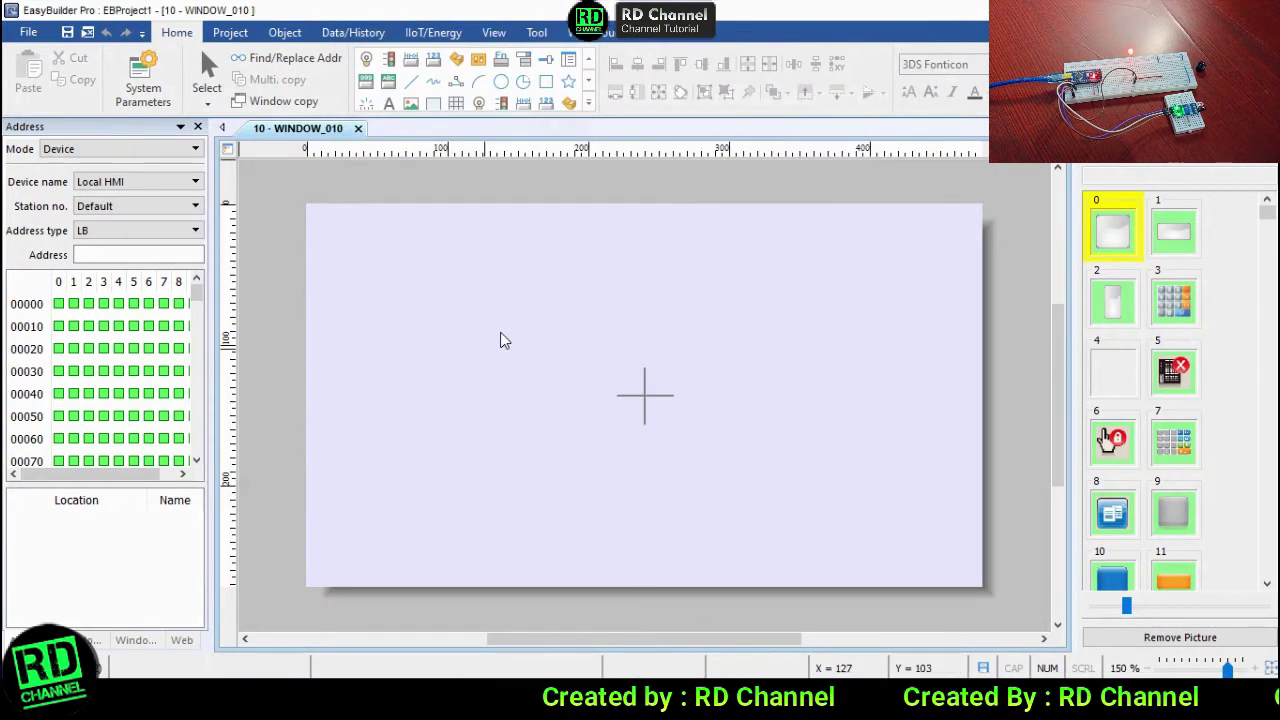
Start a new numeric object that allows input and reads/writes MODBUS RTU (Adjustable) address type 4x, address 0.
click(518, 287)
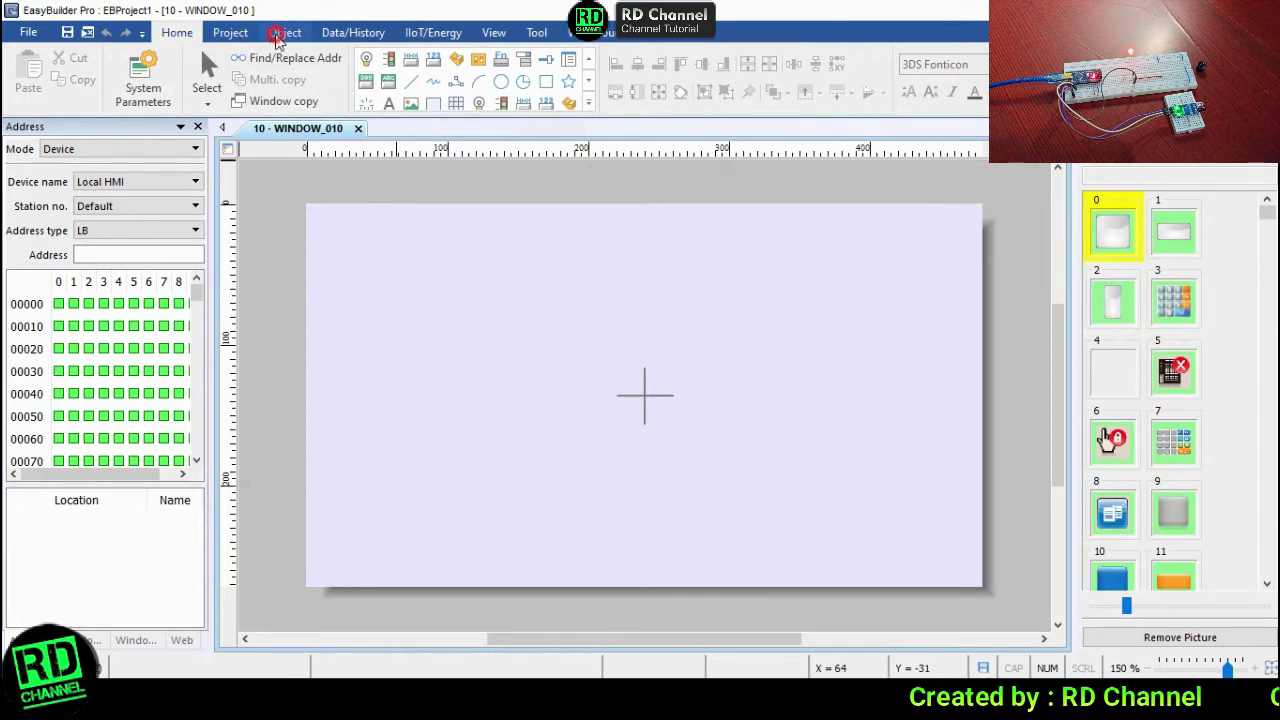
click(284, 32)
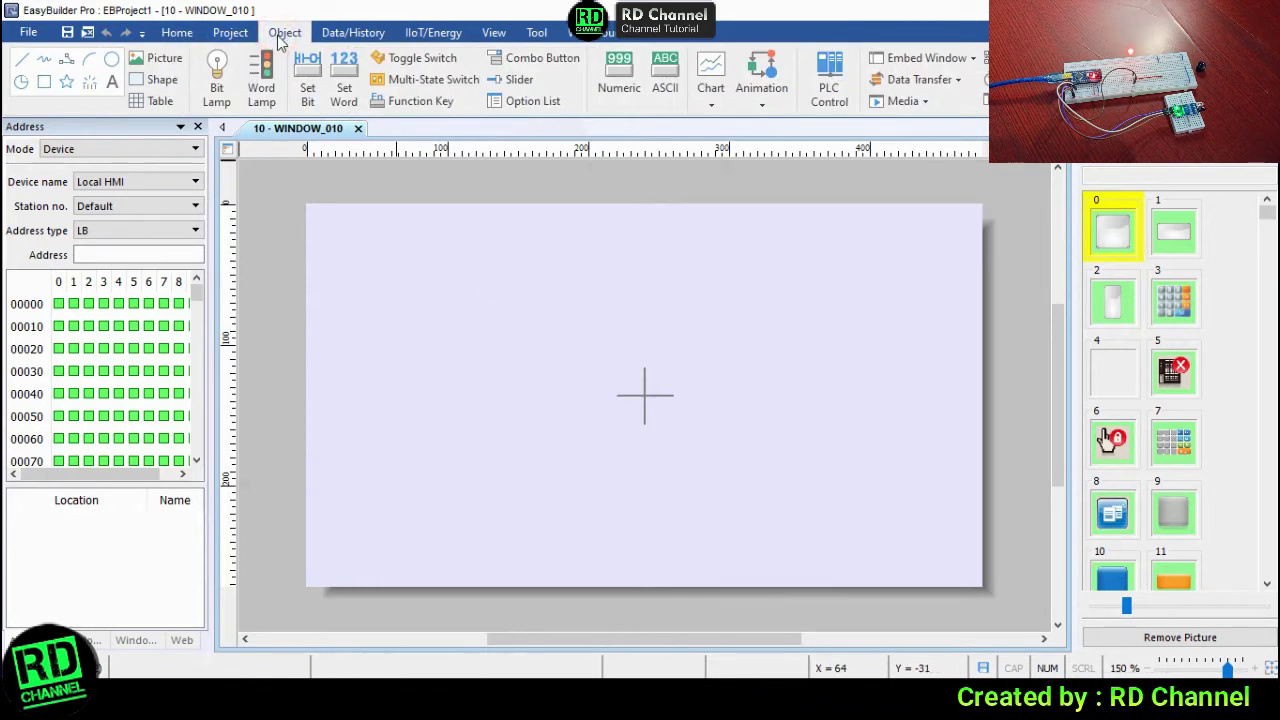
click(620, 80)
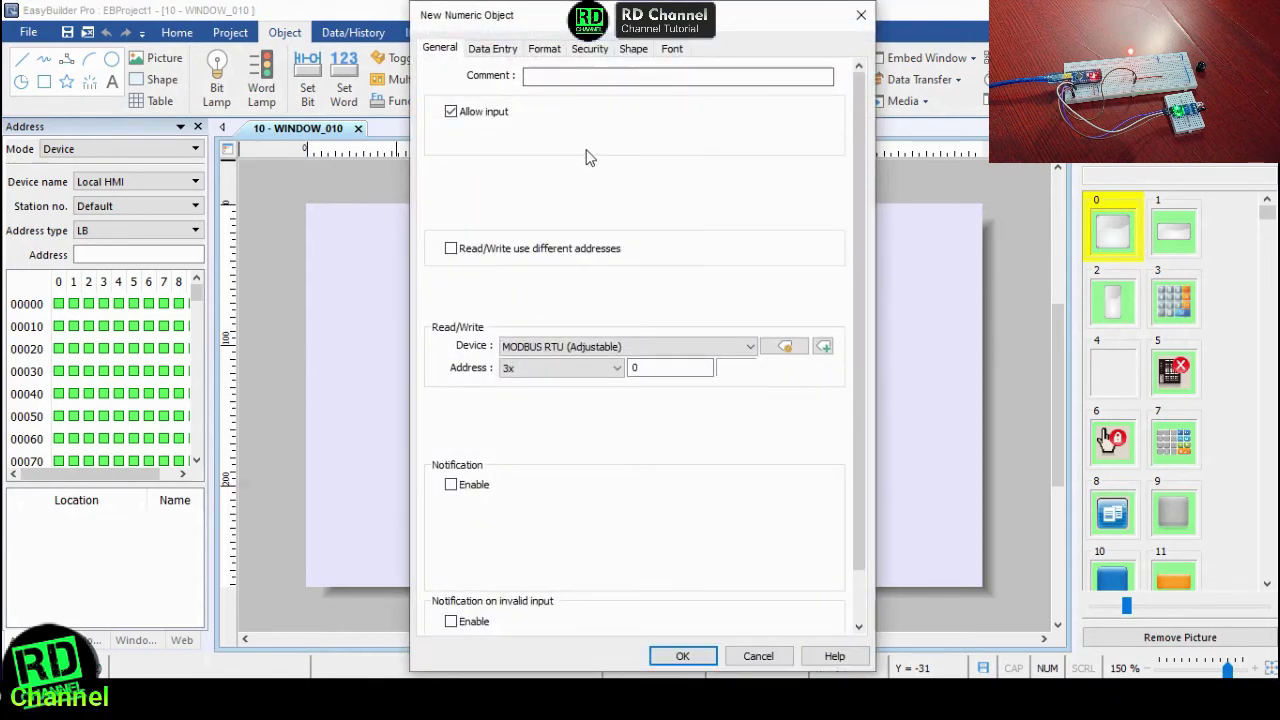
click(555, 368)
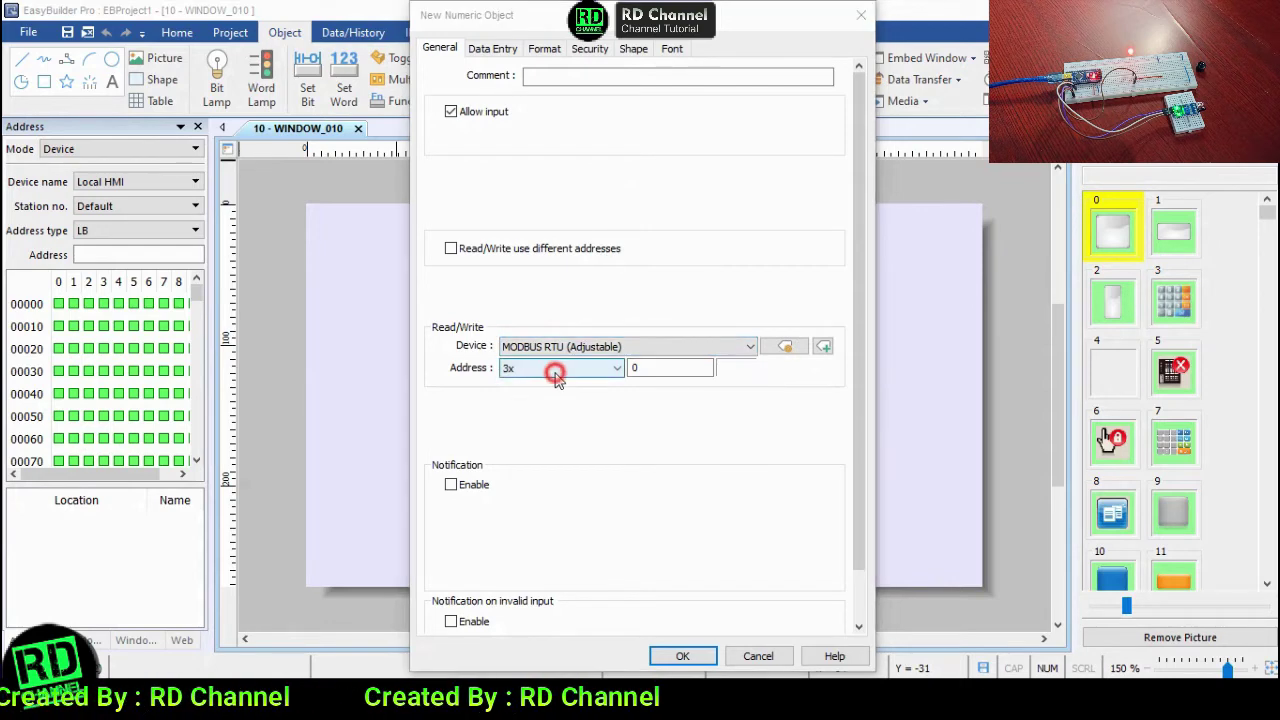
click(432, 162)
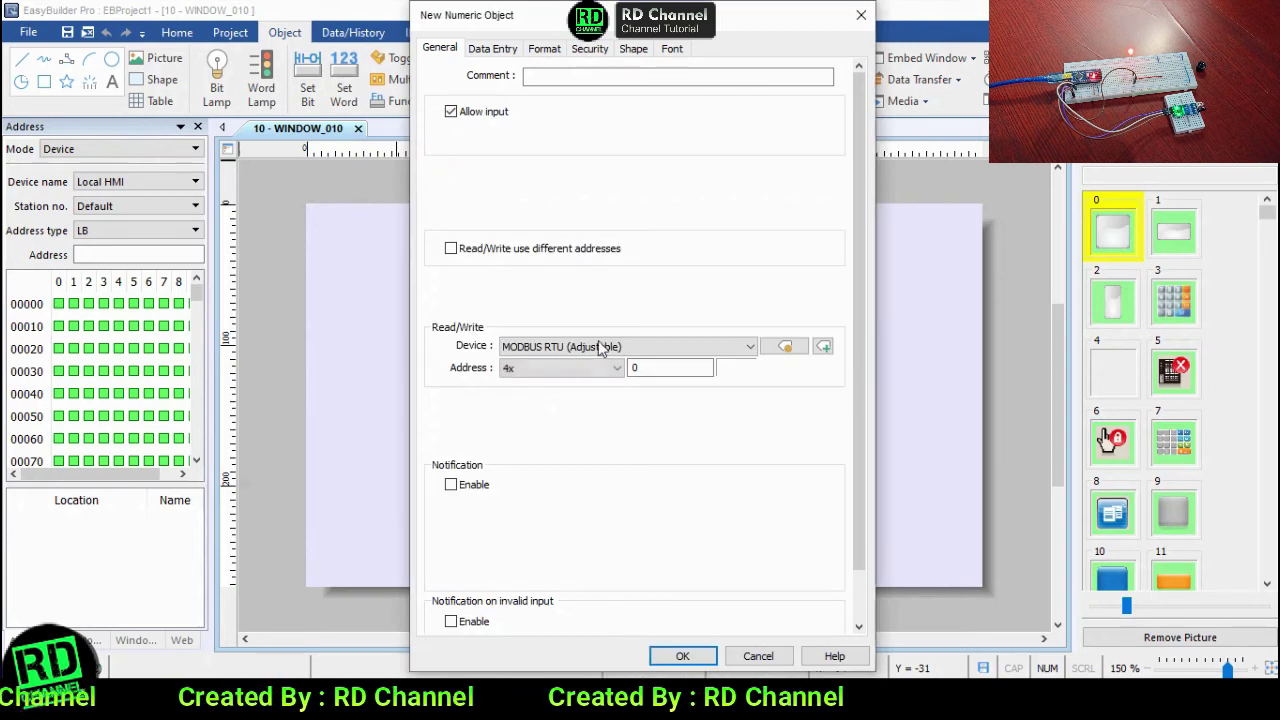
click(672, 369)
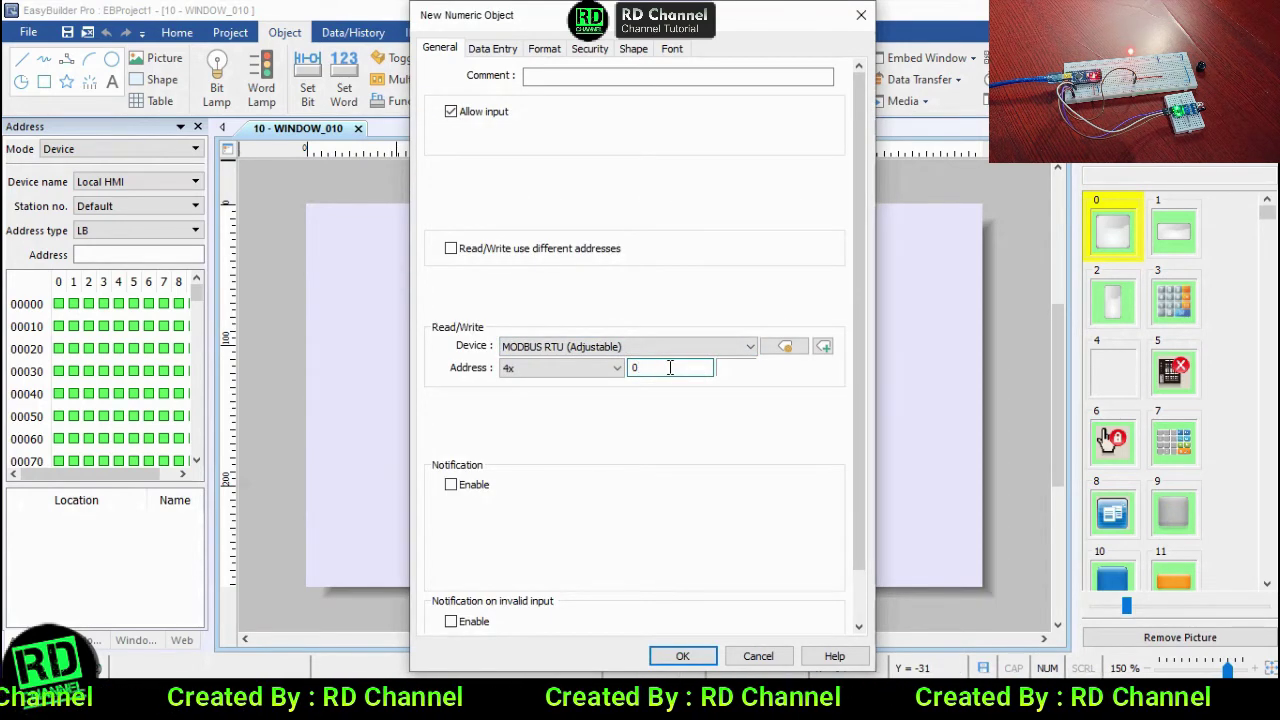
Set the new numeric object's display format to 3 digits before the decimal point.
click(495, 50)
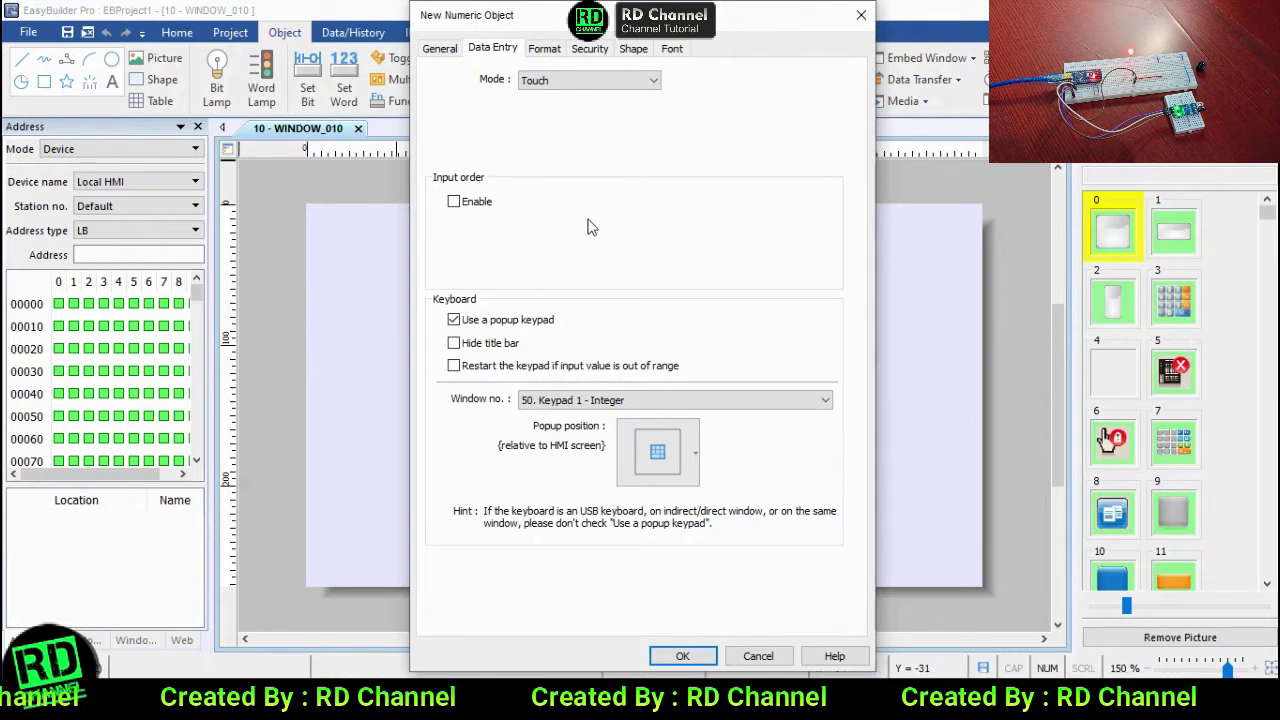
click(544, 52)
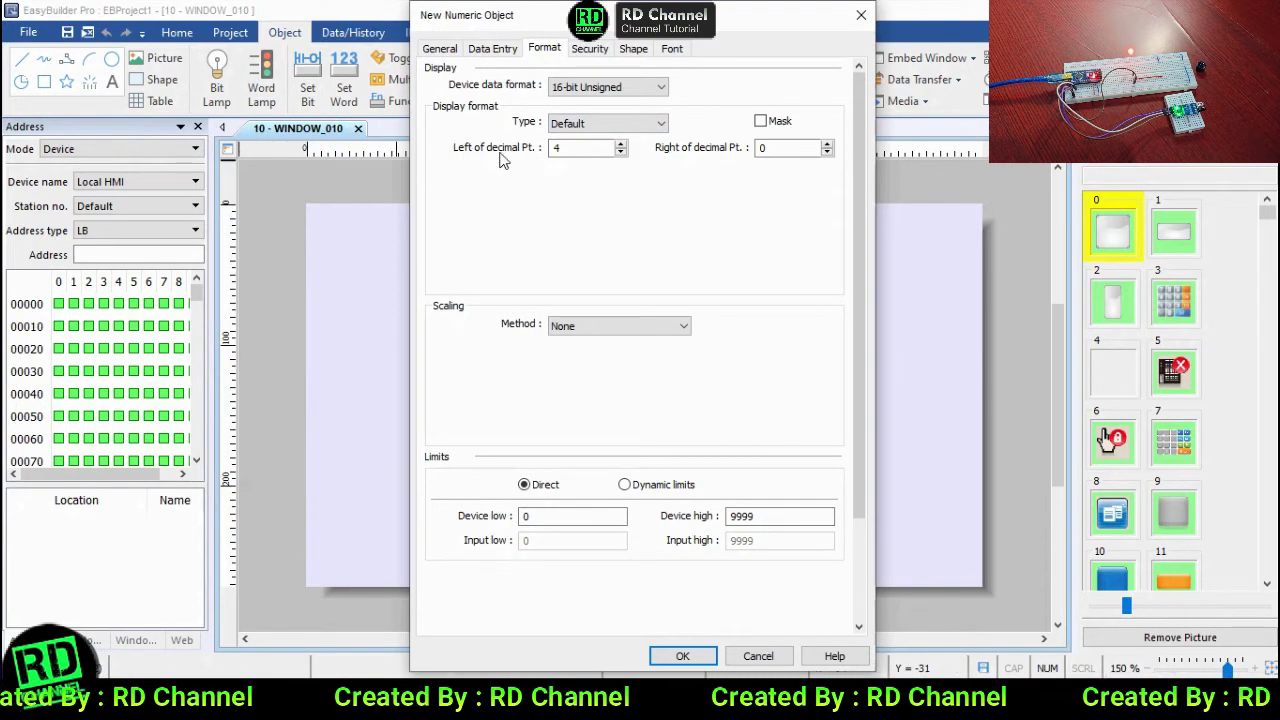
click(620, 153)
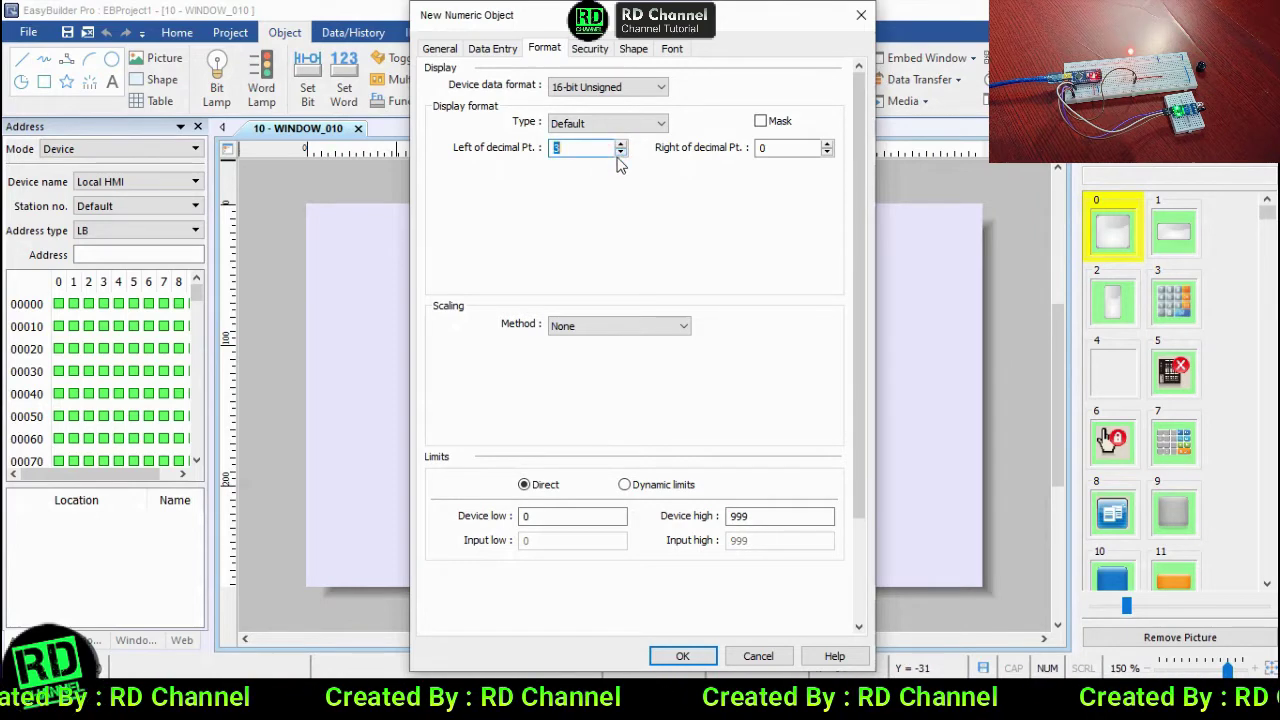
click(584, 150)
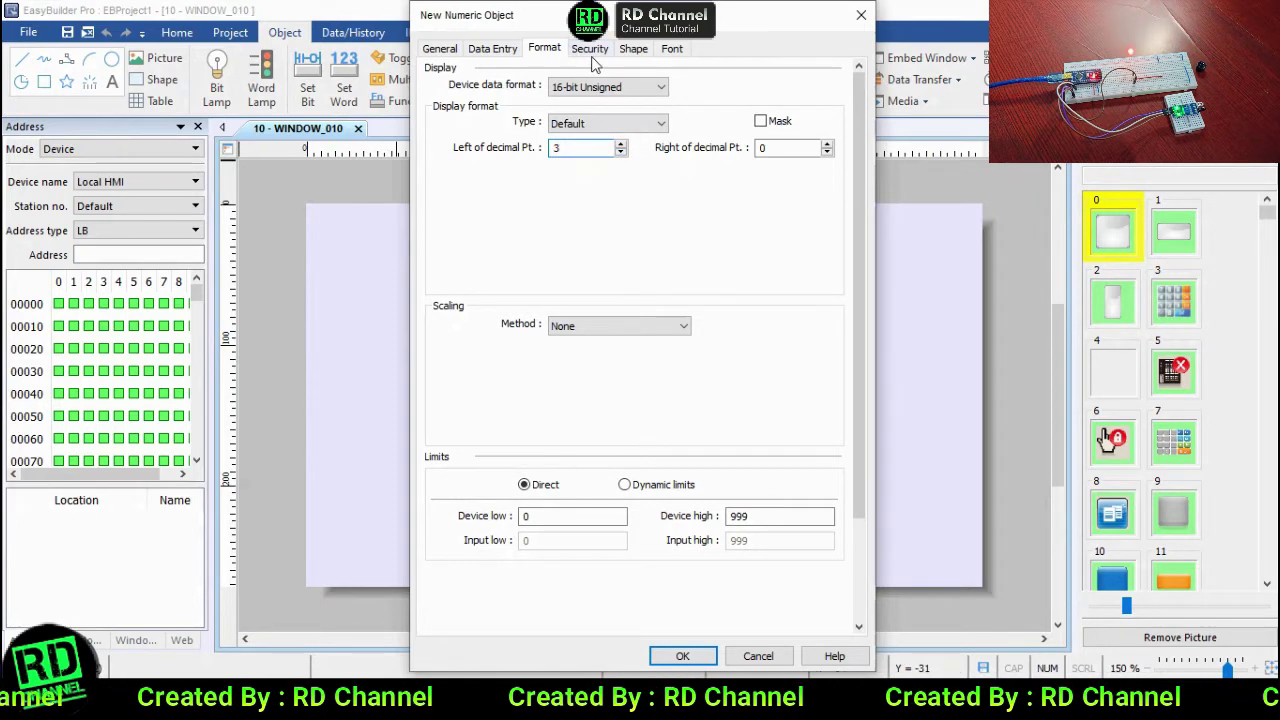
Accept the numeric object with its default shape and centred font alignment, and place it at about X 52, Y 110 on the window.
click(590, 50)
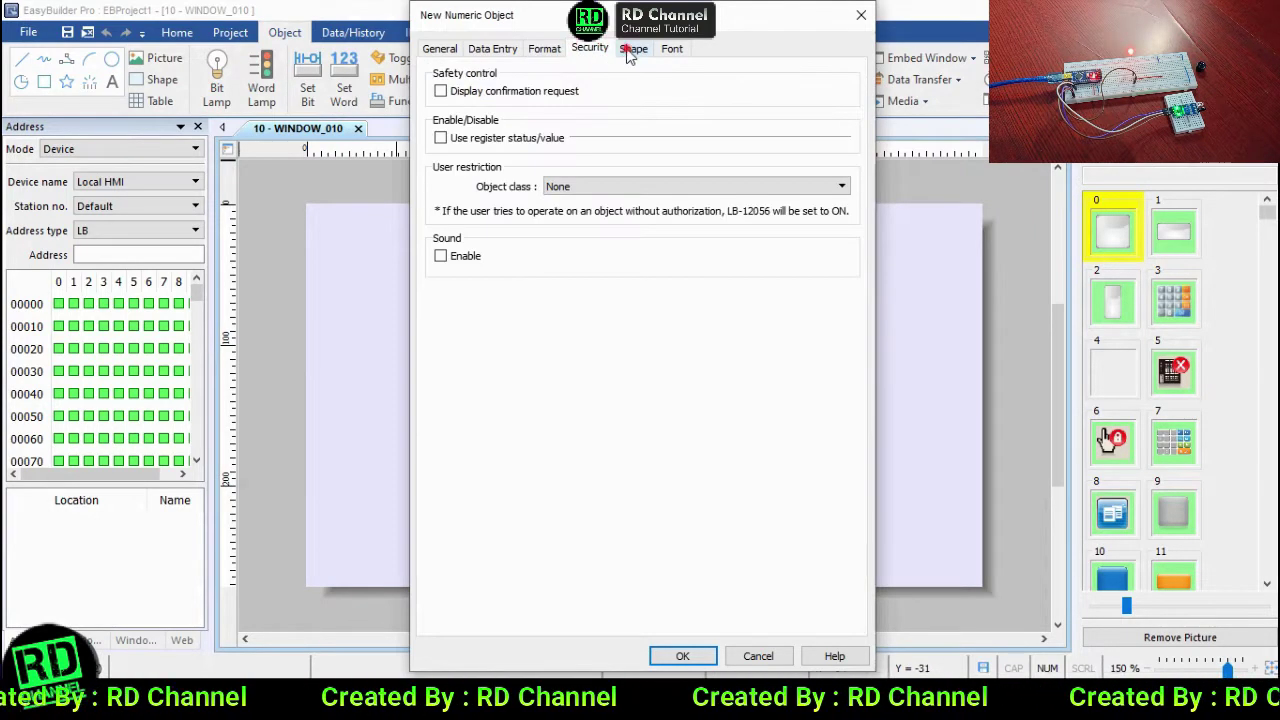
click(631, 52)
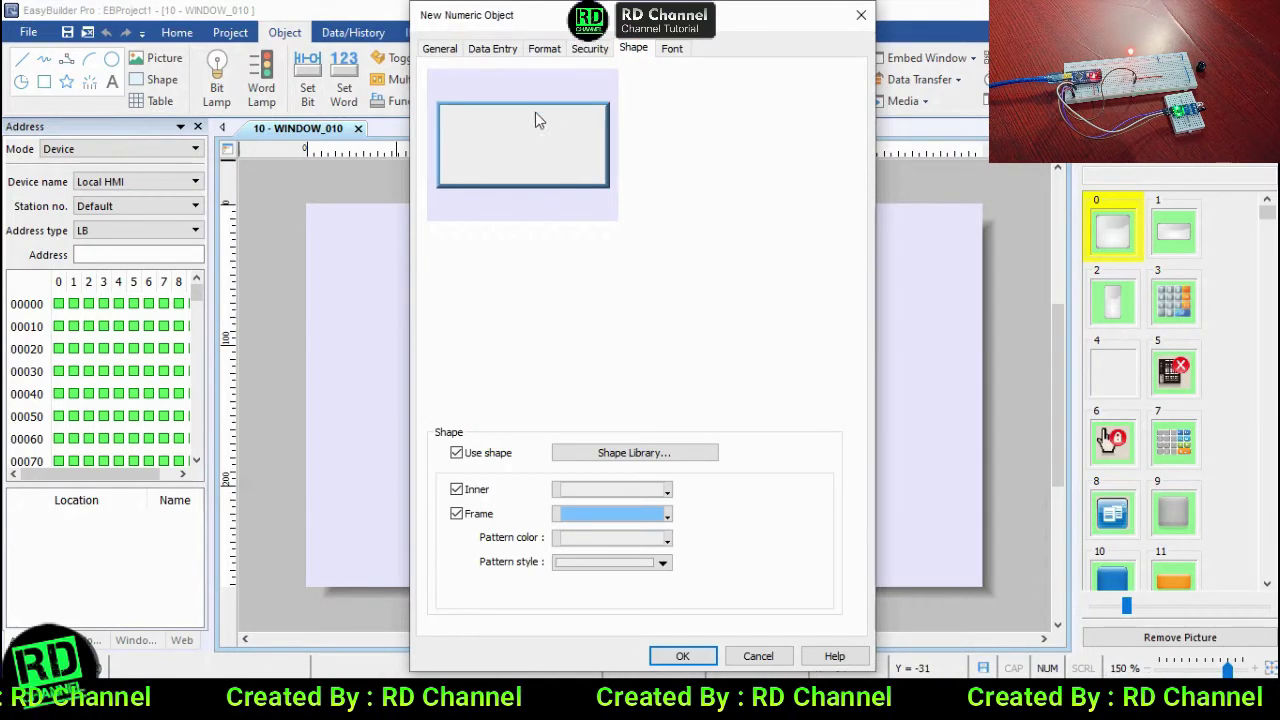
click(670, 49)
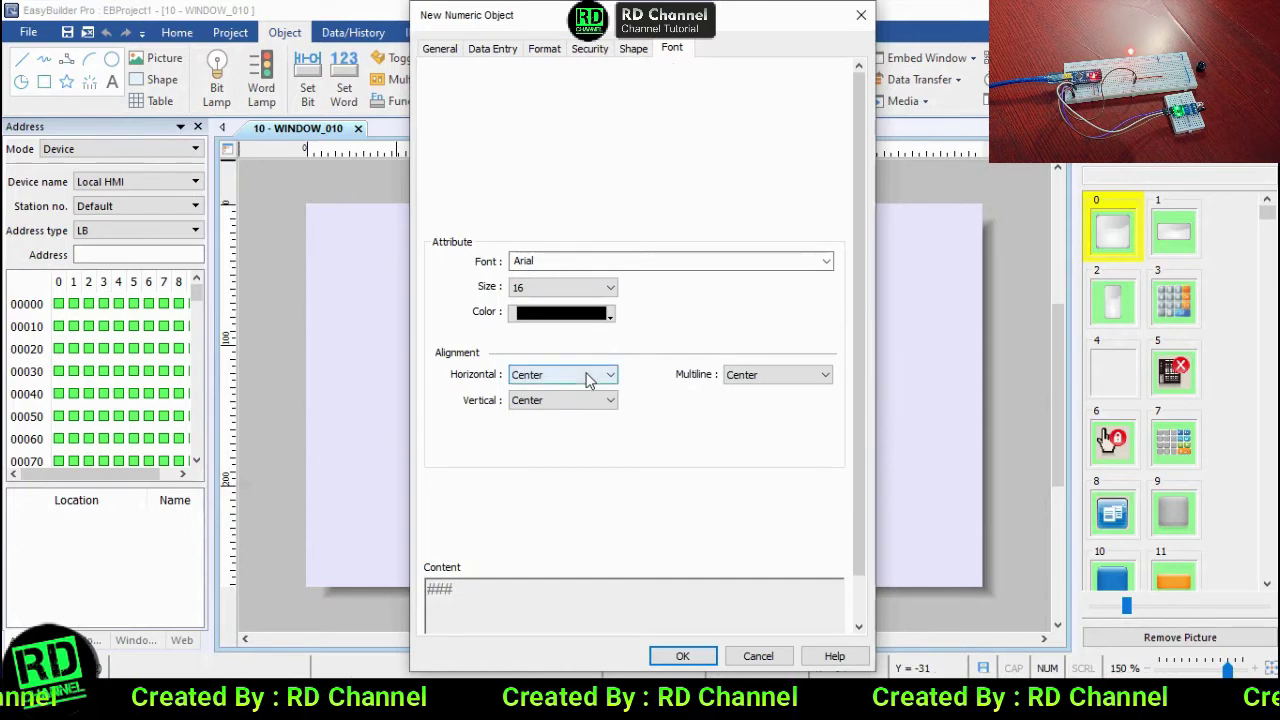
click(588, 374)
click(568, 404)
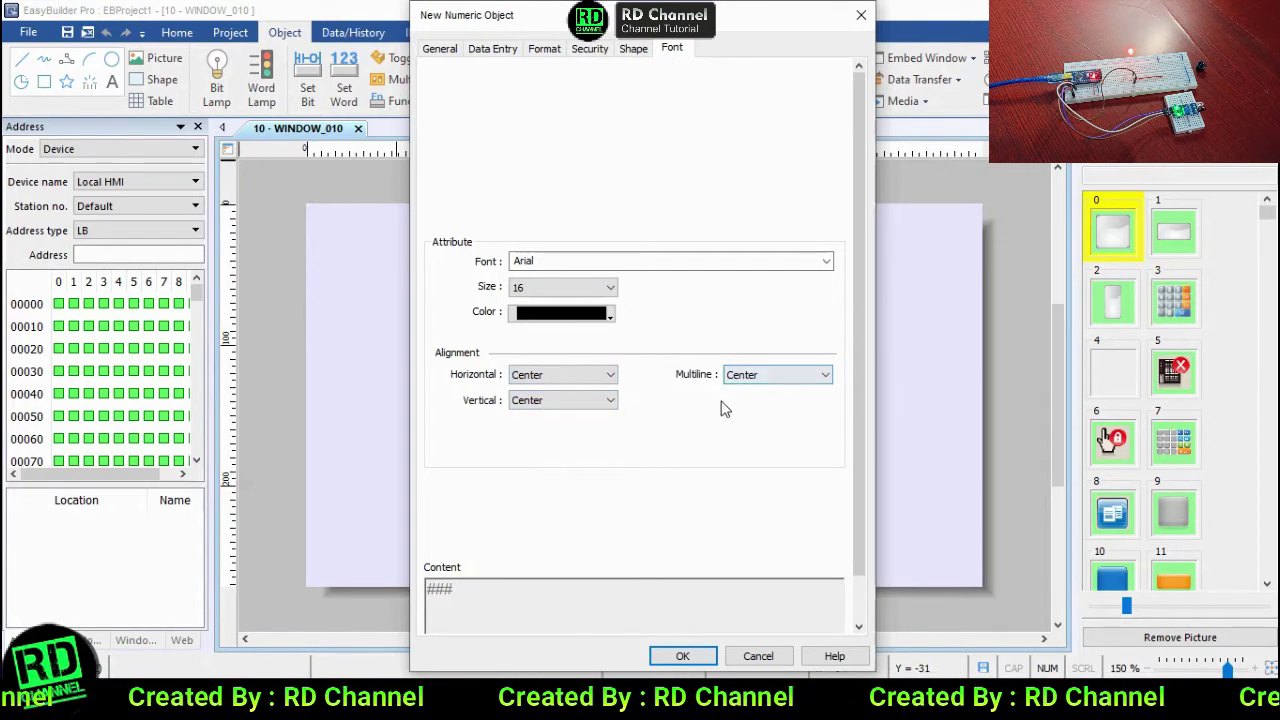
click(678, 656)
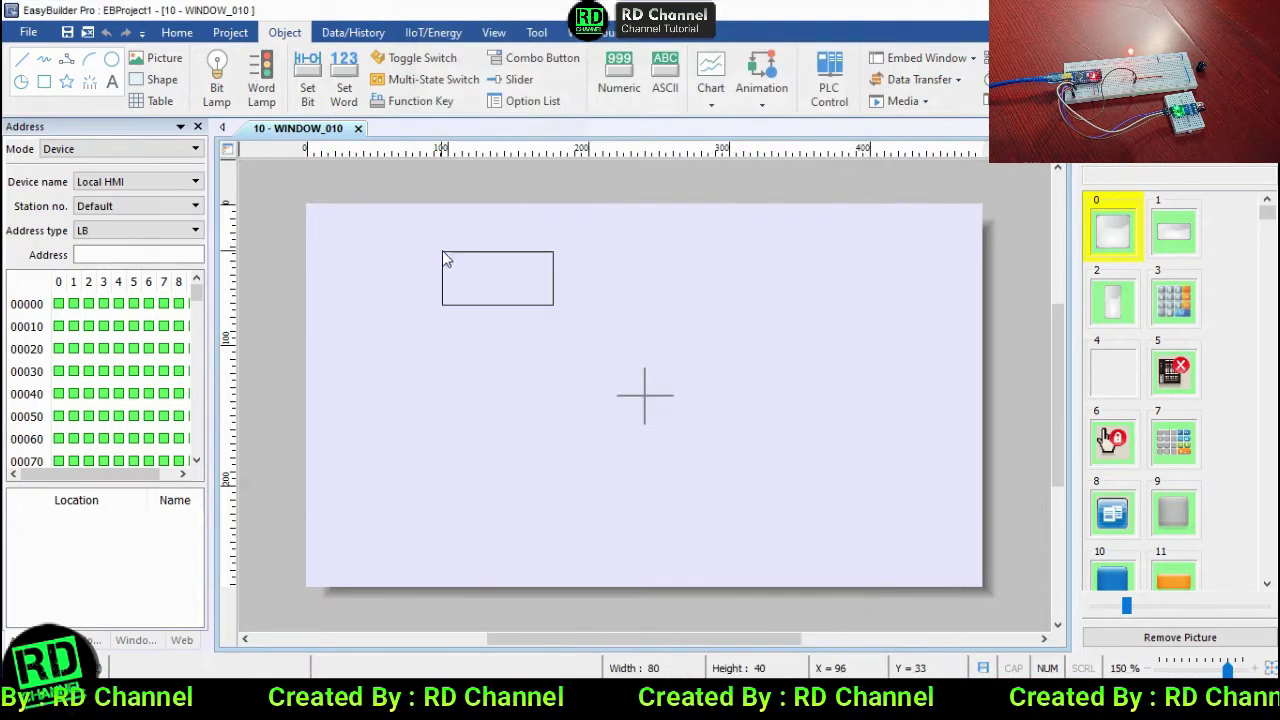
click(380, 359)
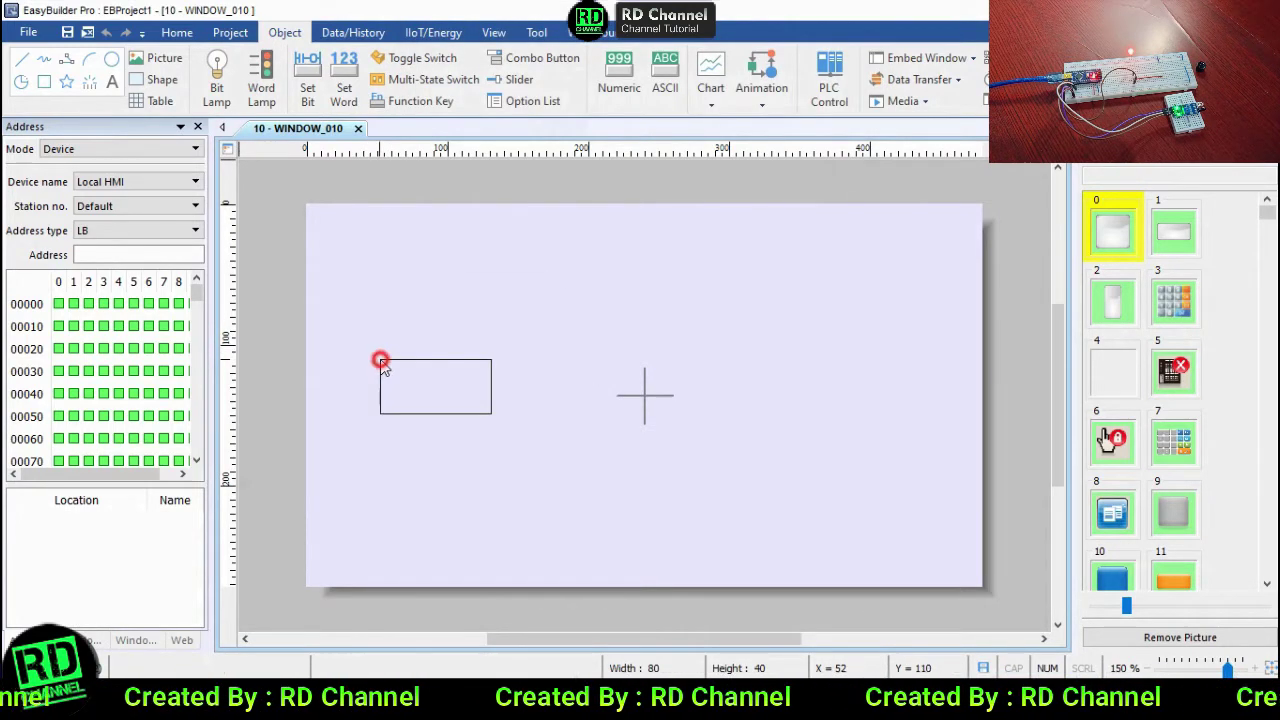
click(557, 320)
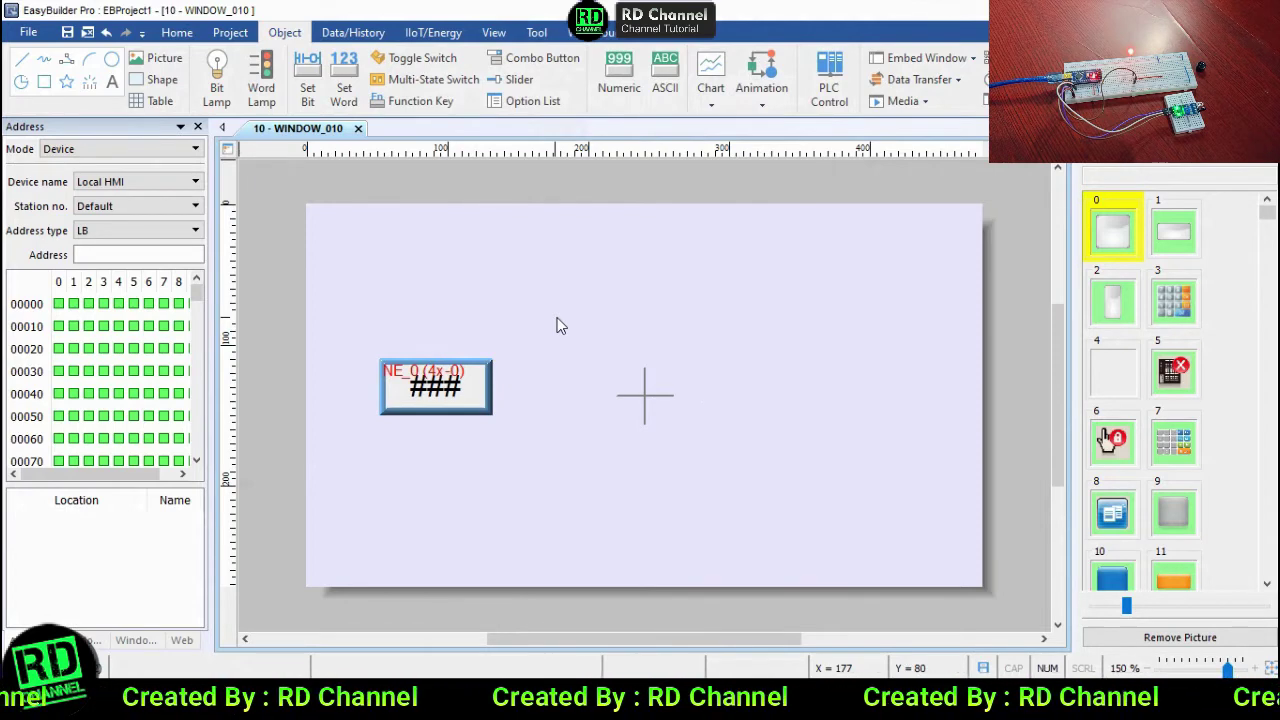
Start a second numeric object that reads/writes MODBUS RTU (Adjustable) address type 6x, address 1.
click(620, 68)
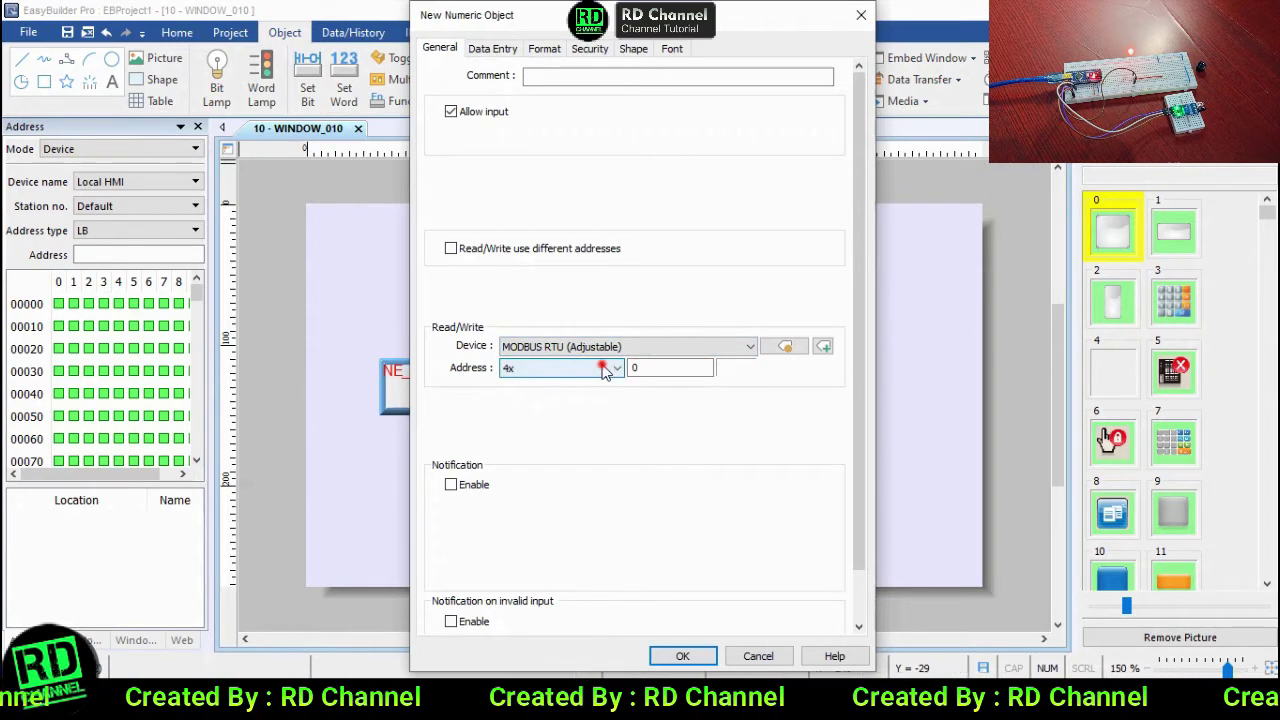
click(604, 369)
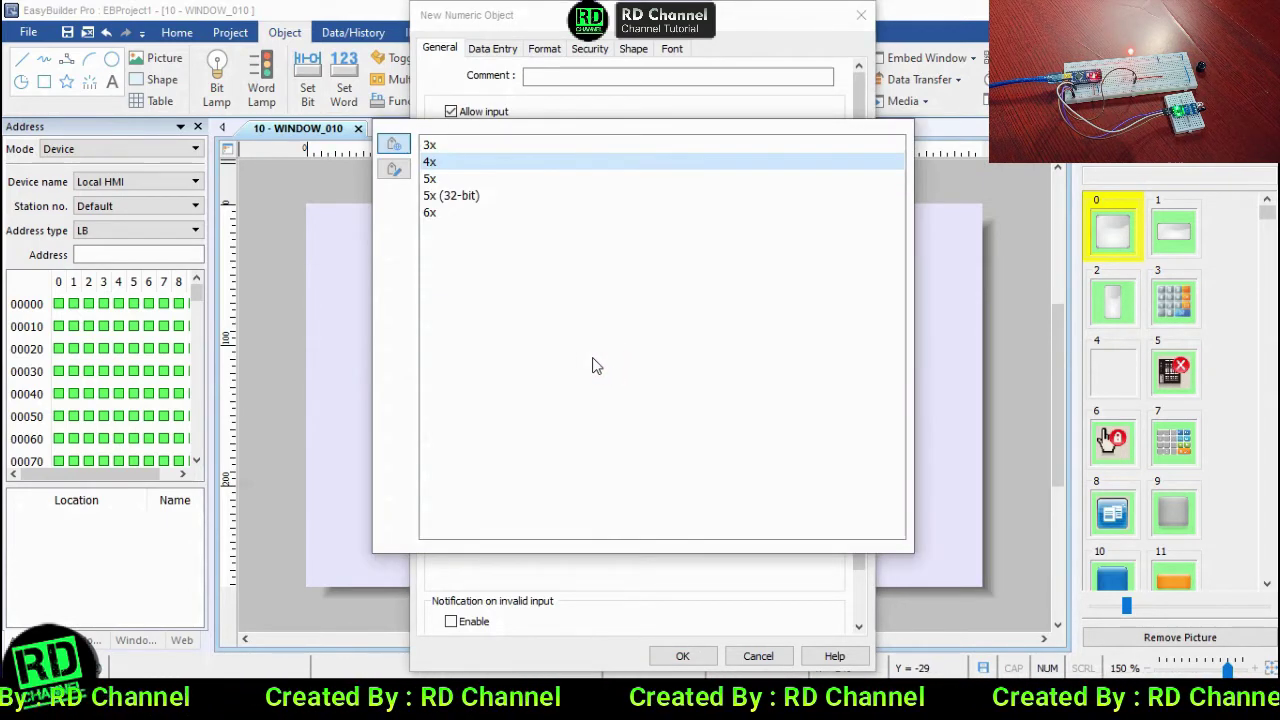
click(433, 214)
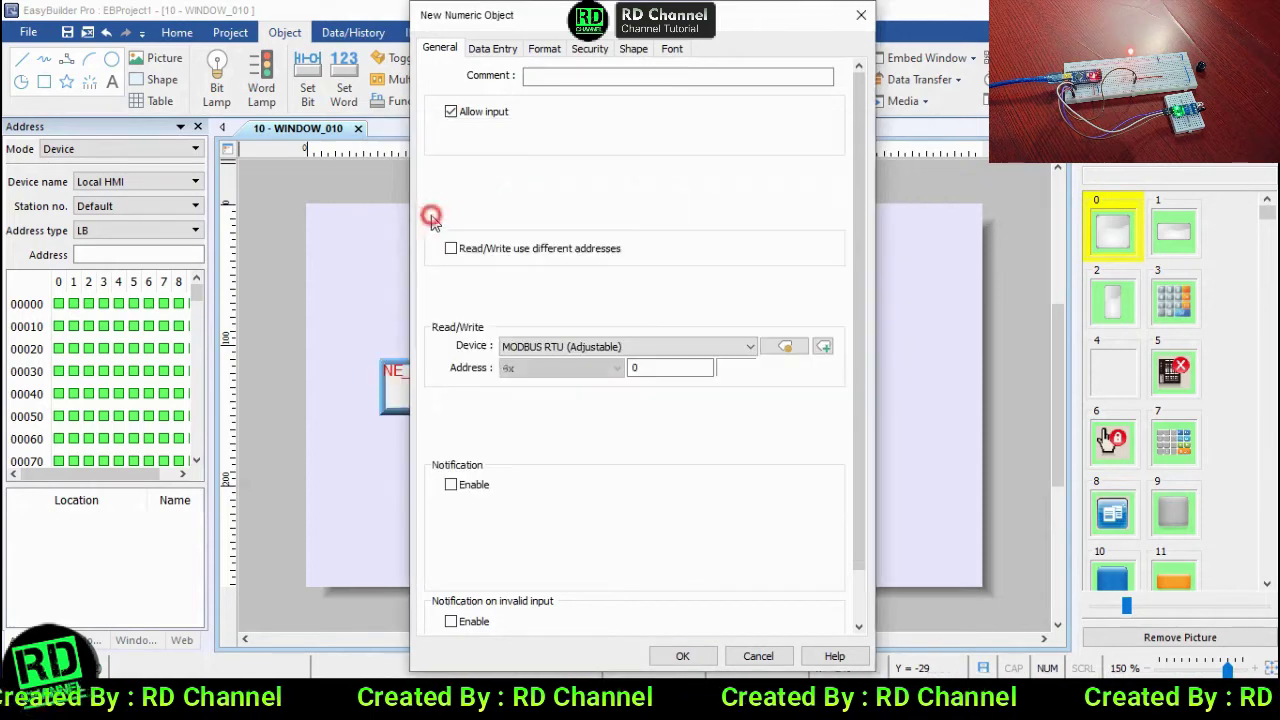
click(674, 369)
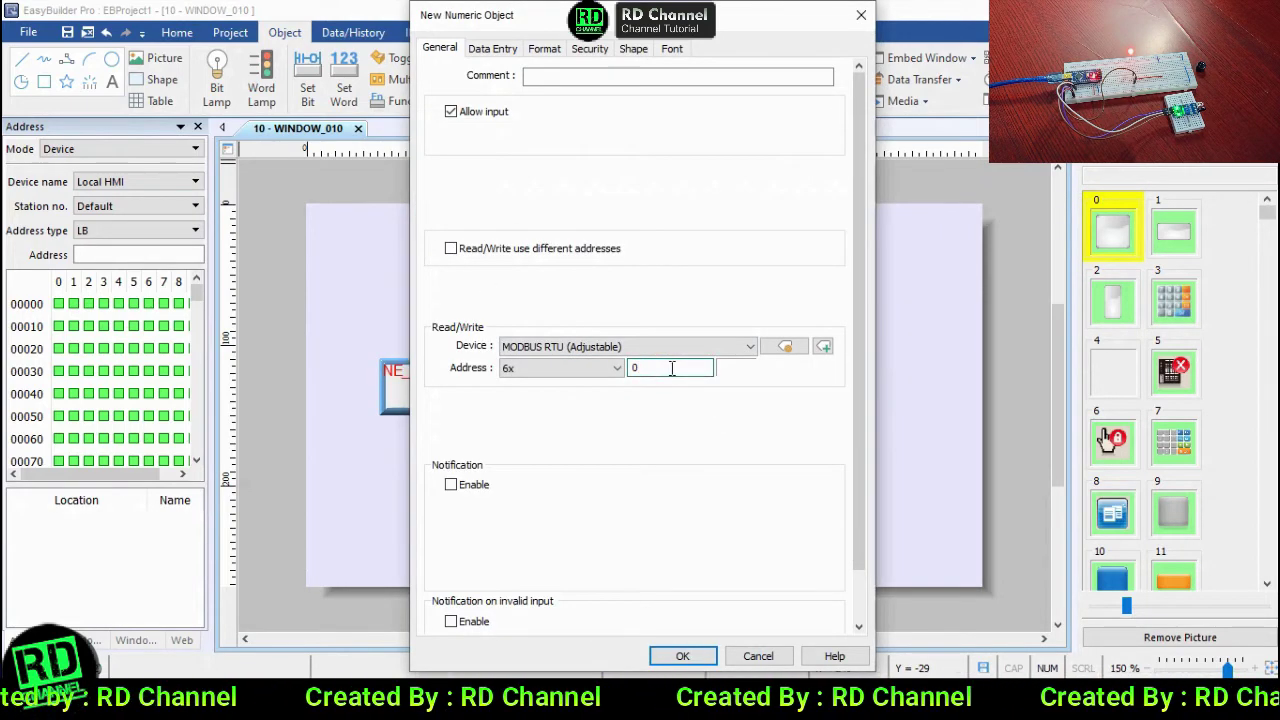
text(1)
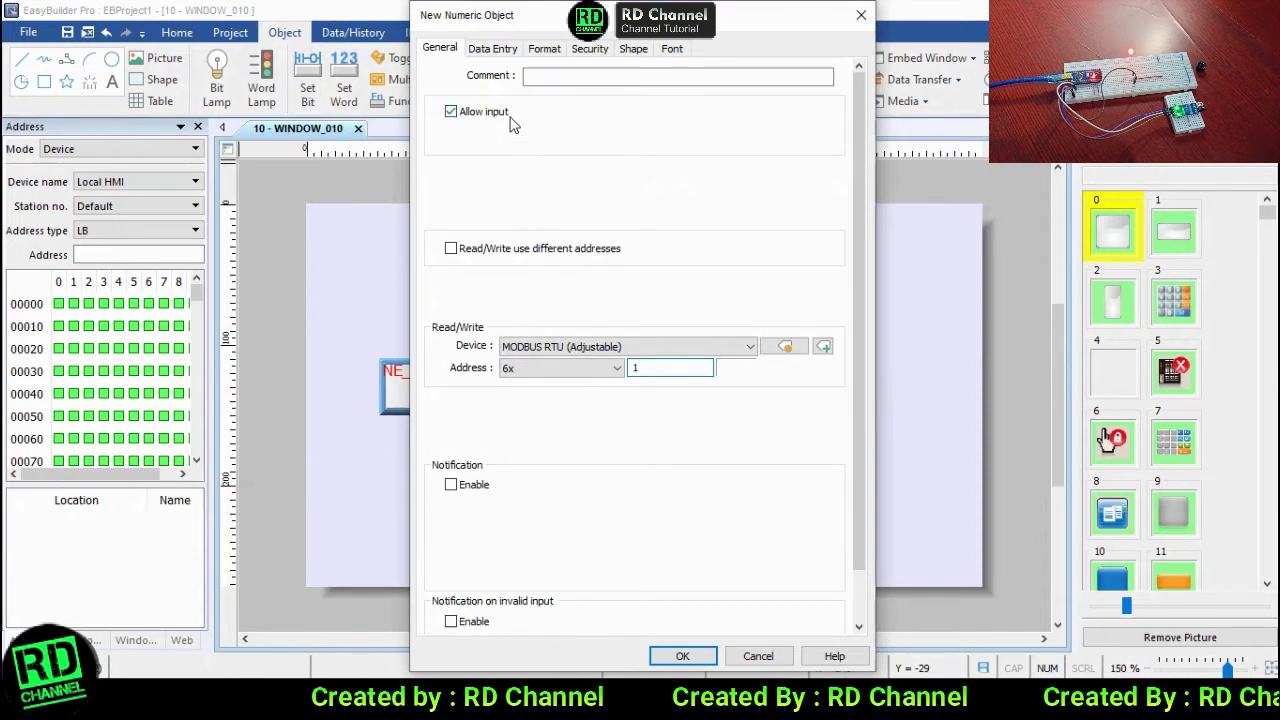
Accept the second numeric object with its three-digit format and default appearance, and place it at about X 330, Y 42 on the window.
click(502, 52)
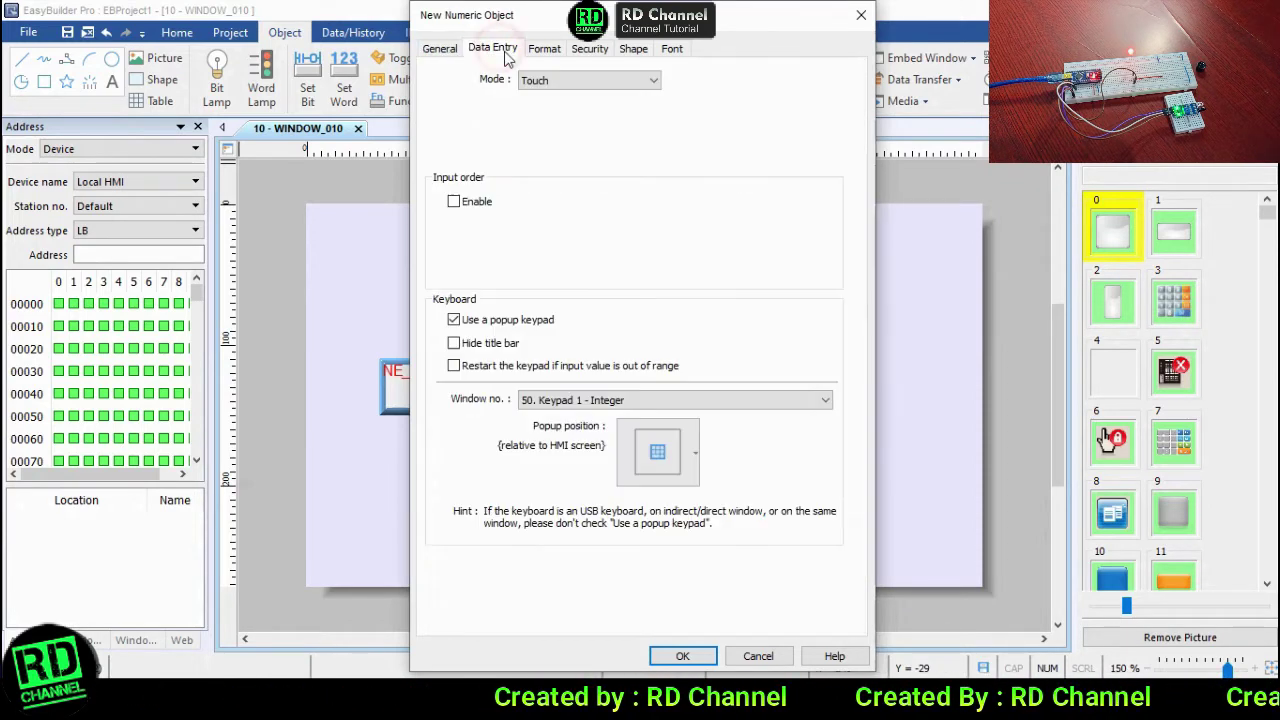
click(540, 50)
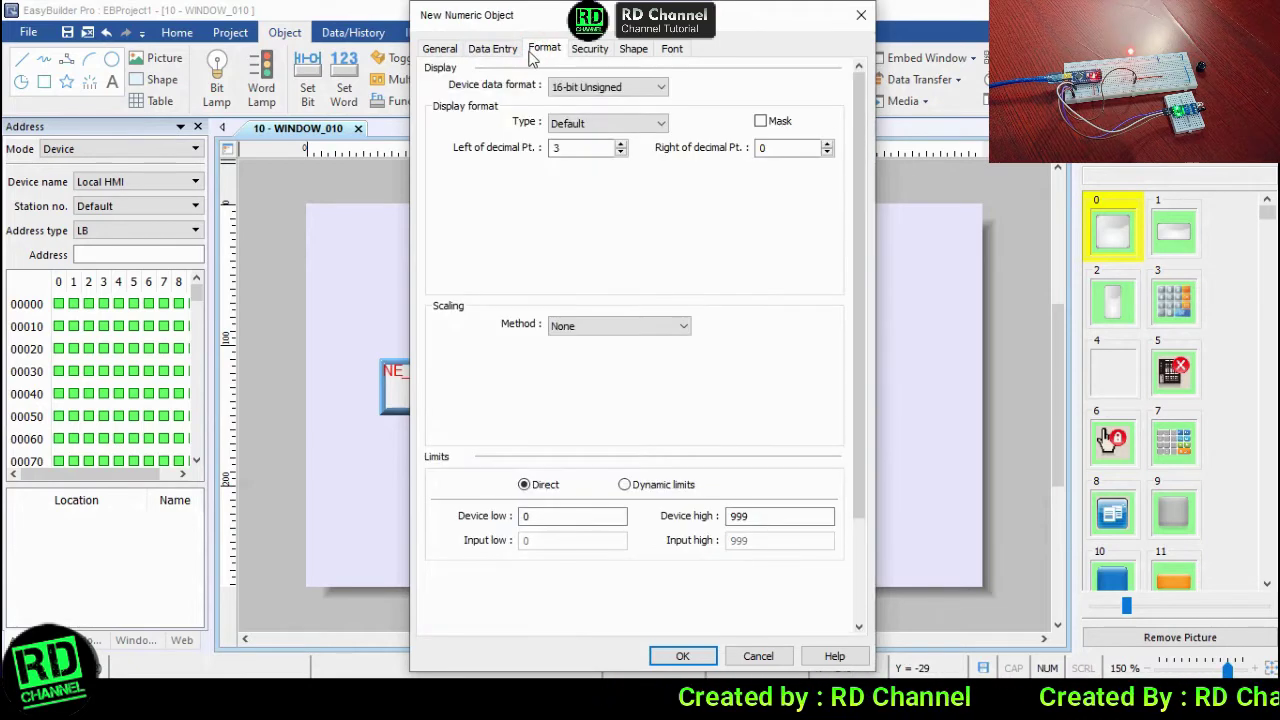
click(571, 147)
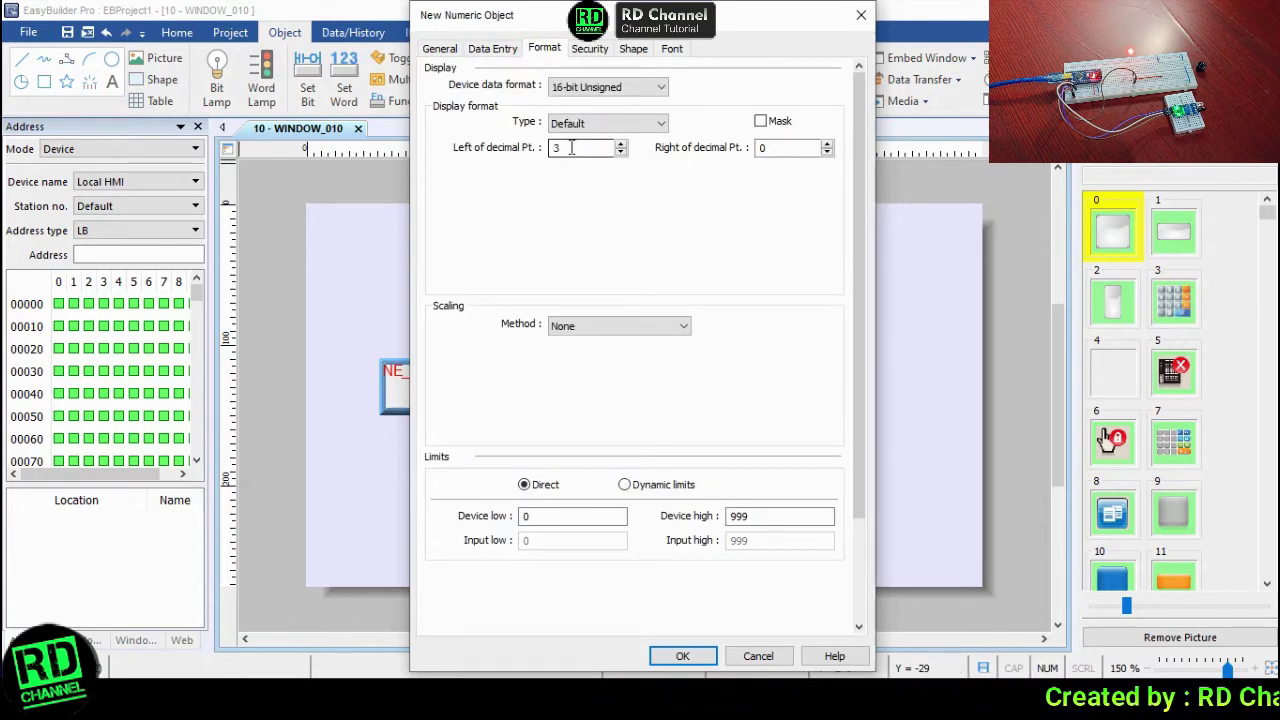
click(590, 49)
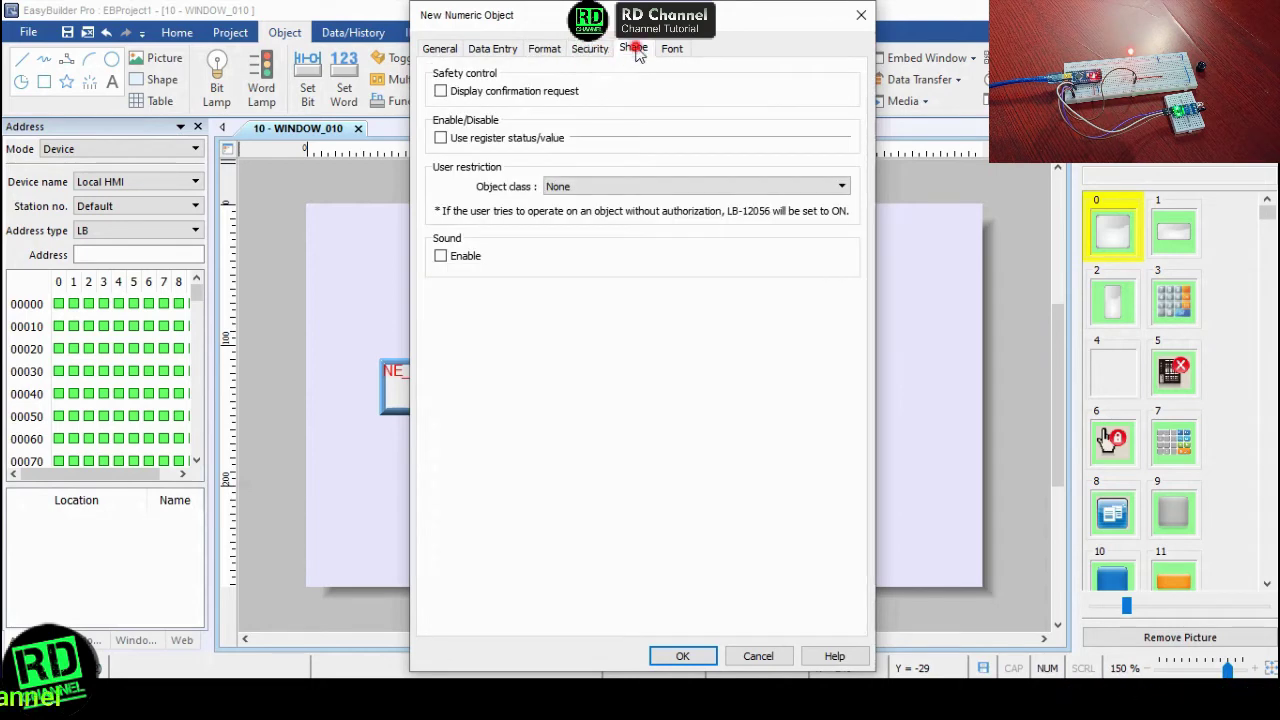
click(634, 50)
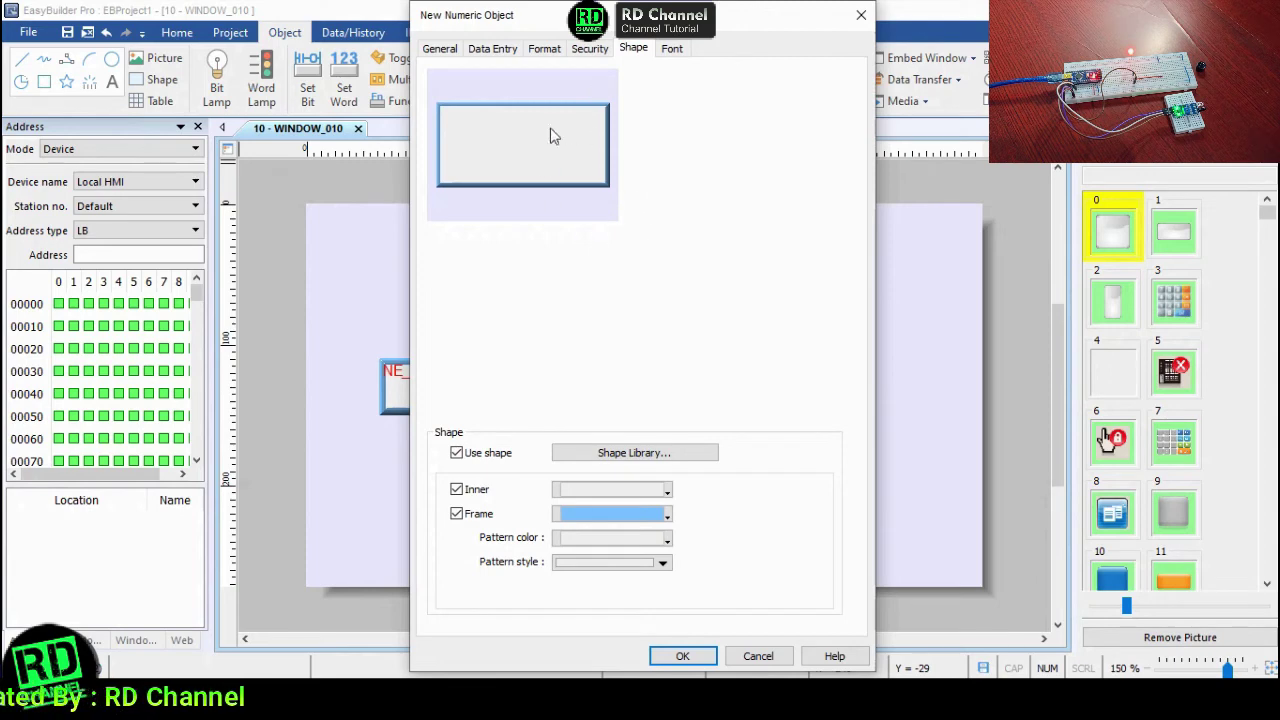
click(673, 50)
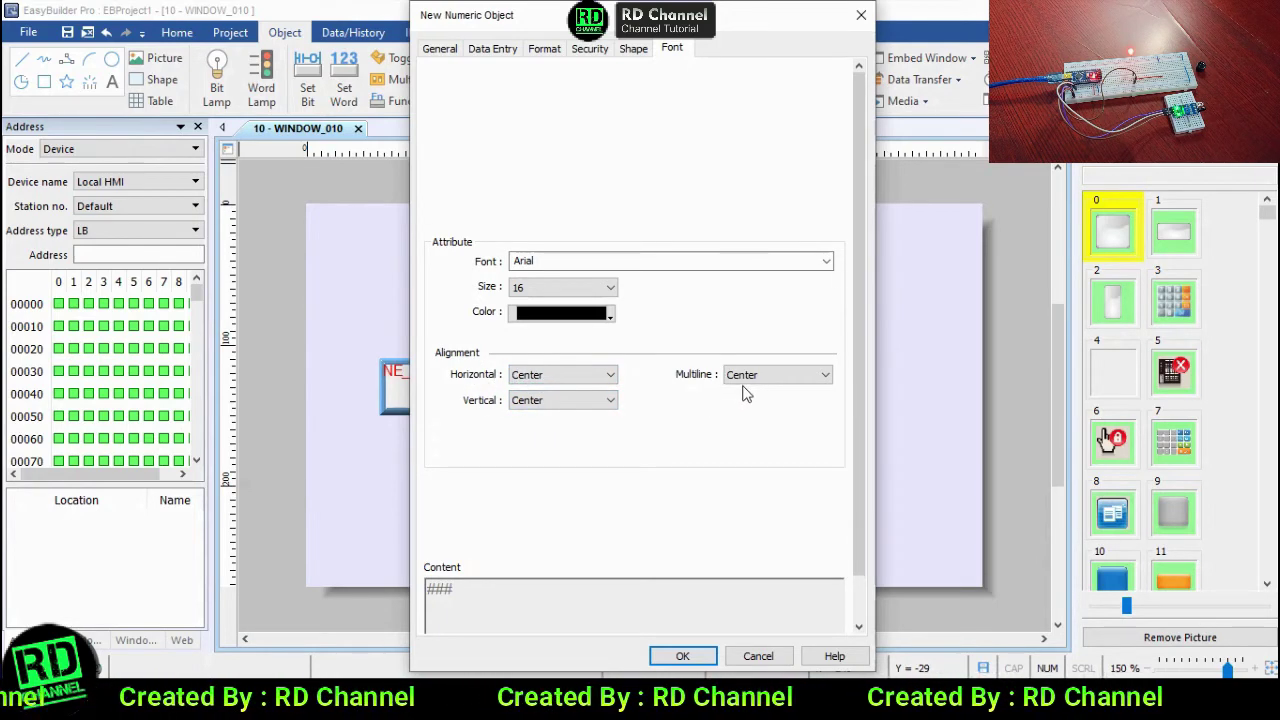
click(682, 656)
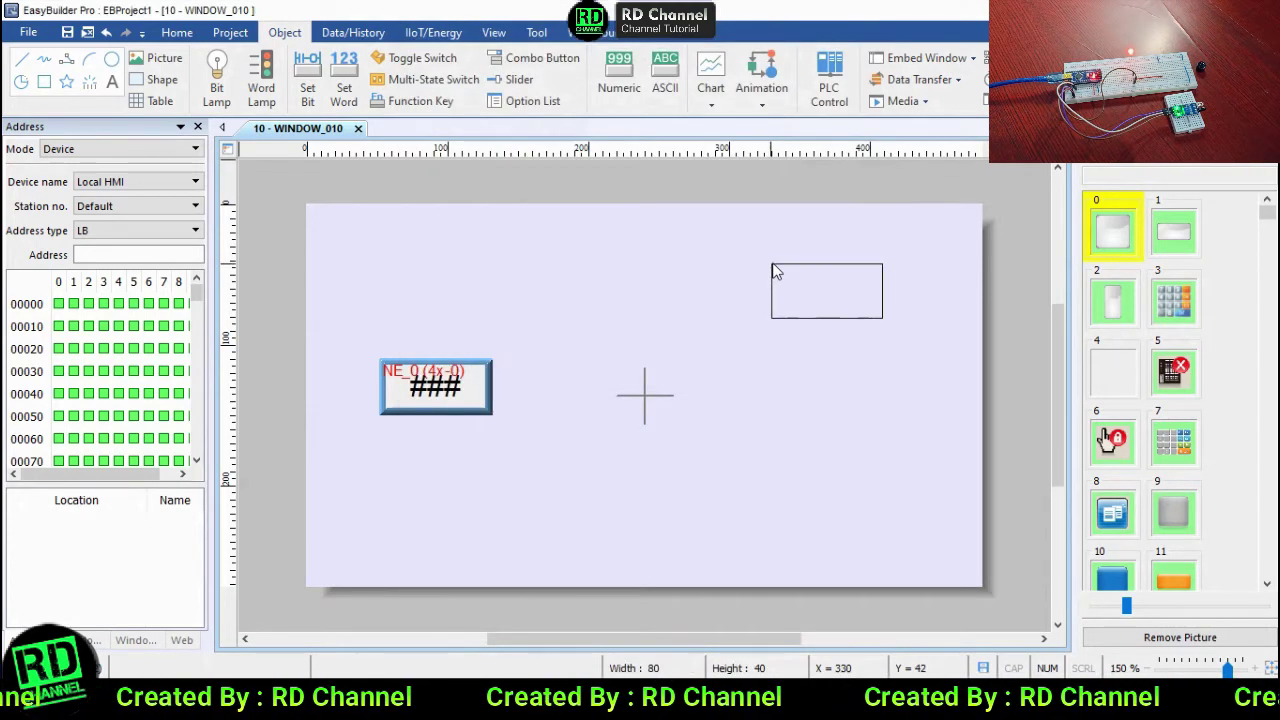
click(770, 260)
click(699, 359)
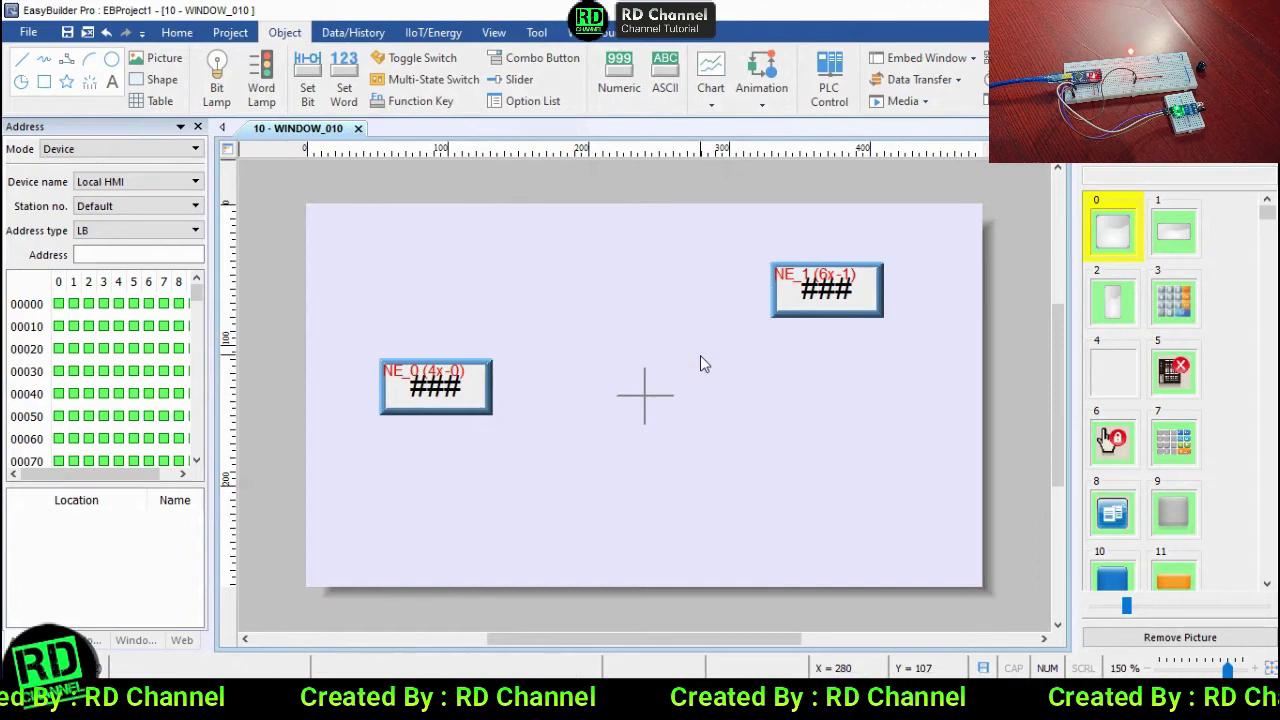
Start a bit lamp reading MODBUS RTU (Adjustable) address 0x, 0, colour its lamp picture red and duplicate the picture attributes to every state.
click(219, 68)
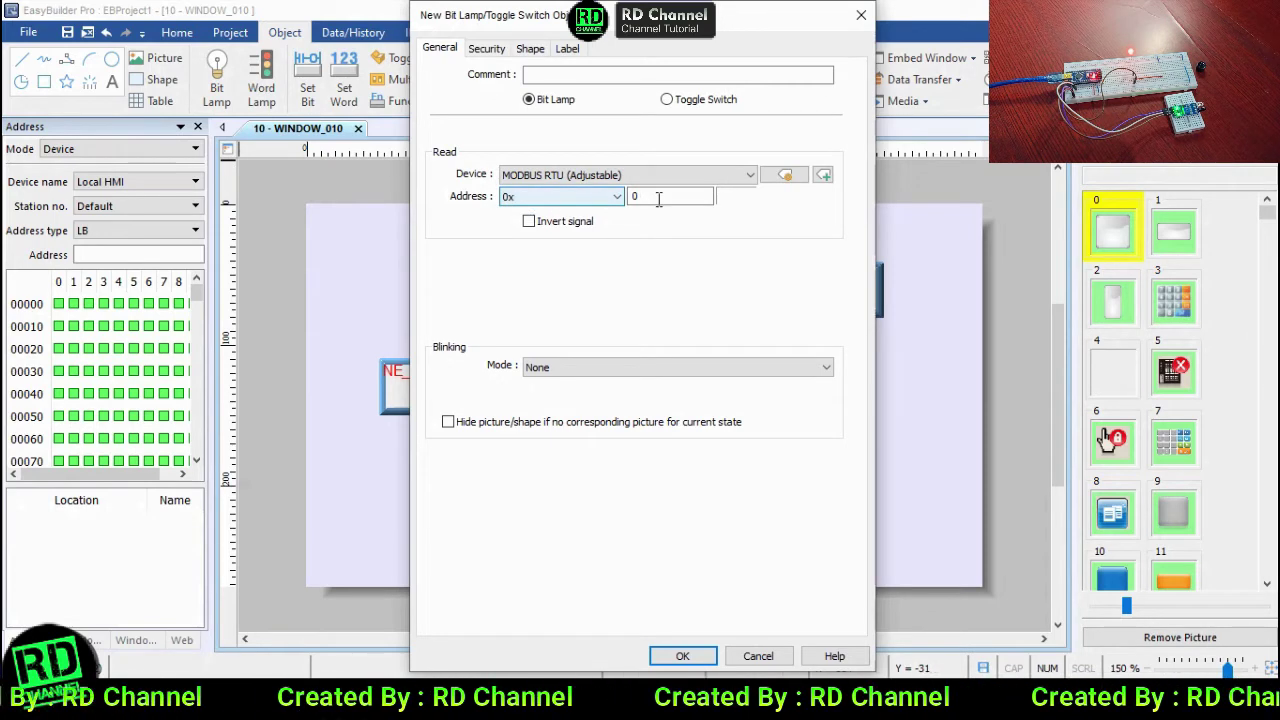
click(659, 197)
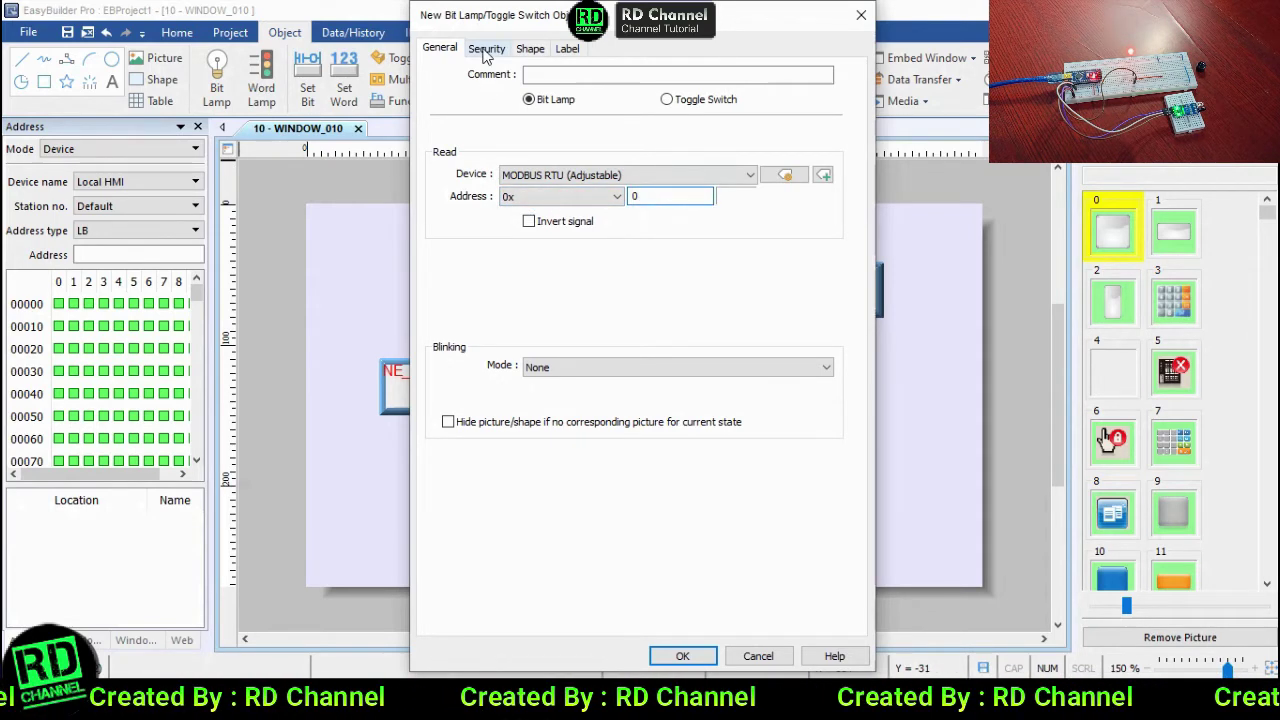
click(486, 48)
click(530, 48)
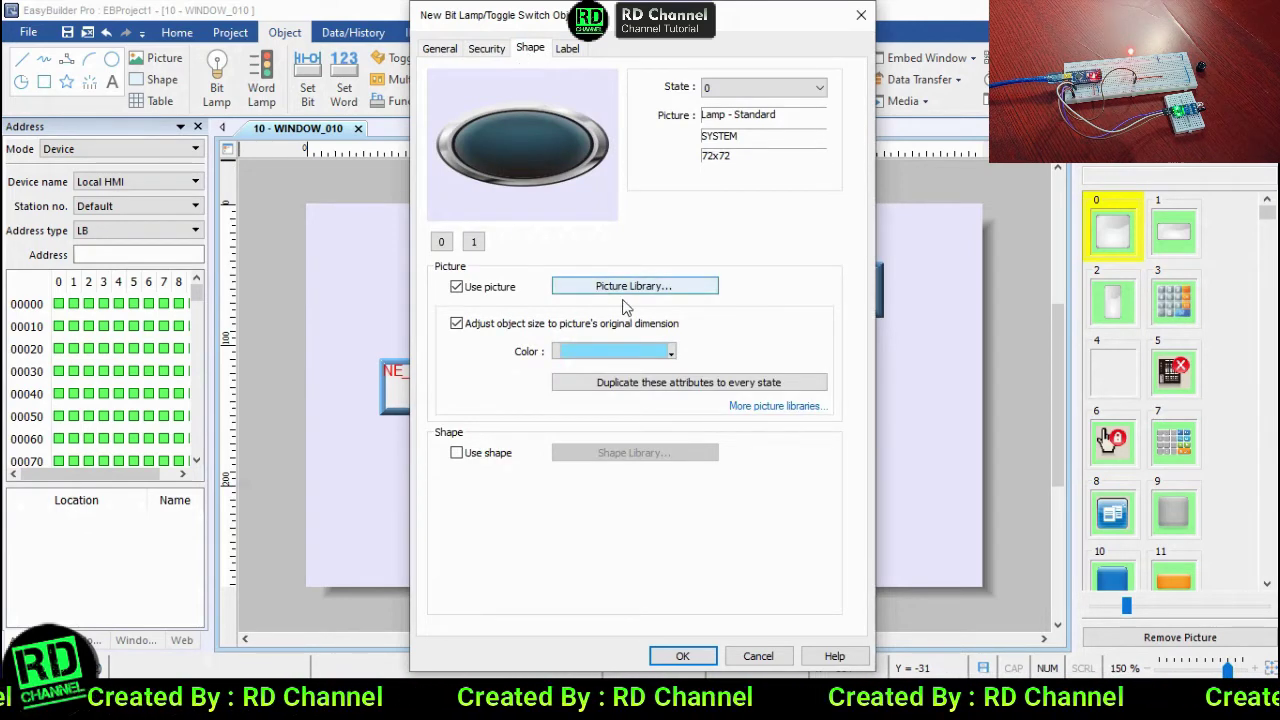
click(655, 352)
click(643, 420)
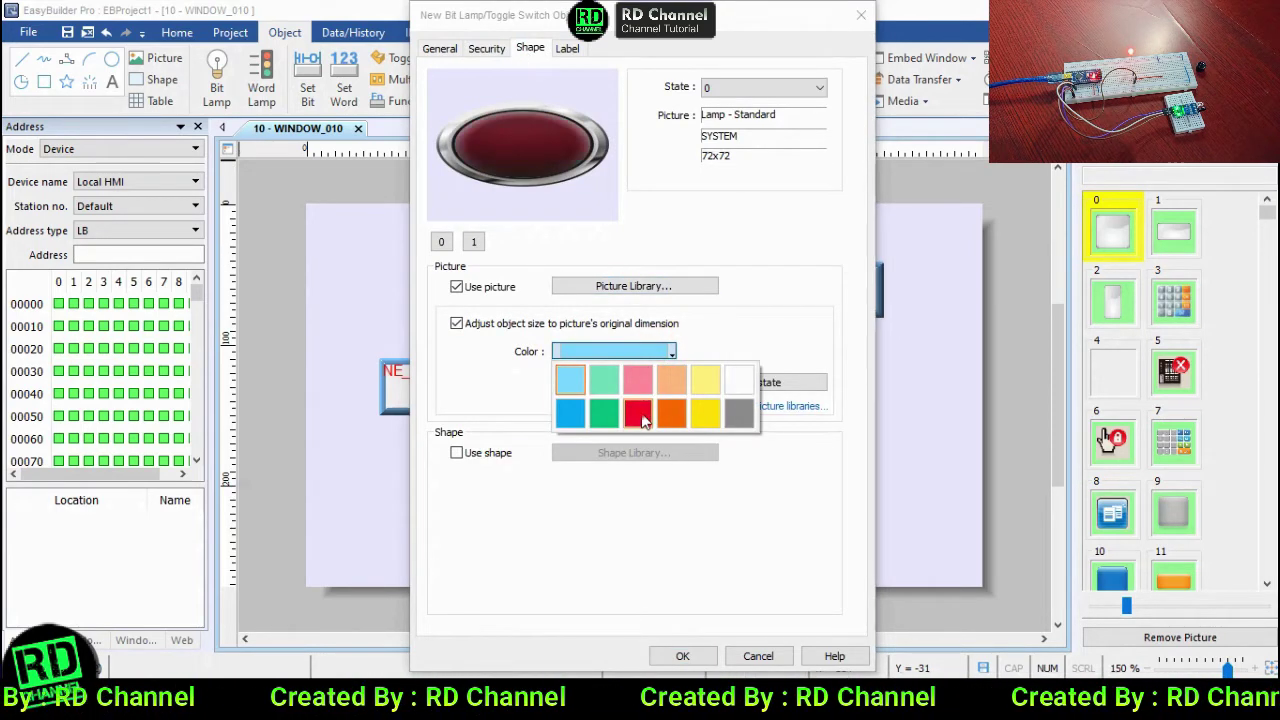
click(680, 387)
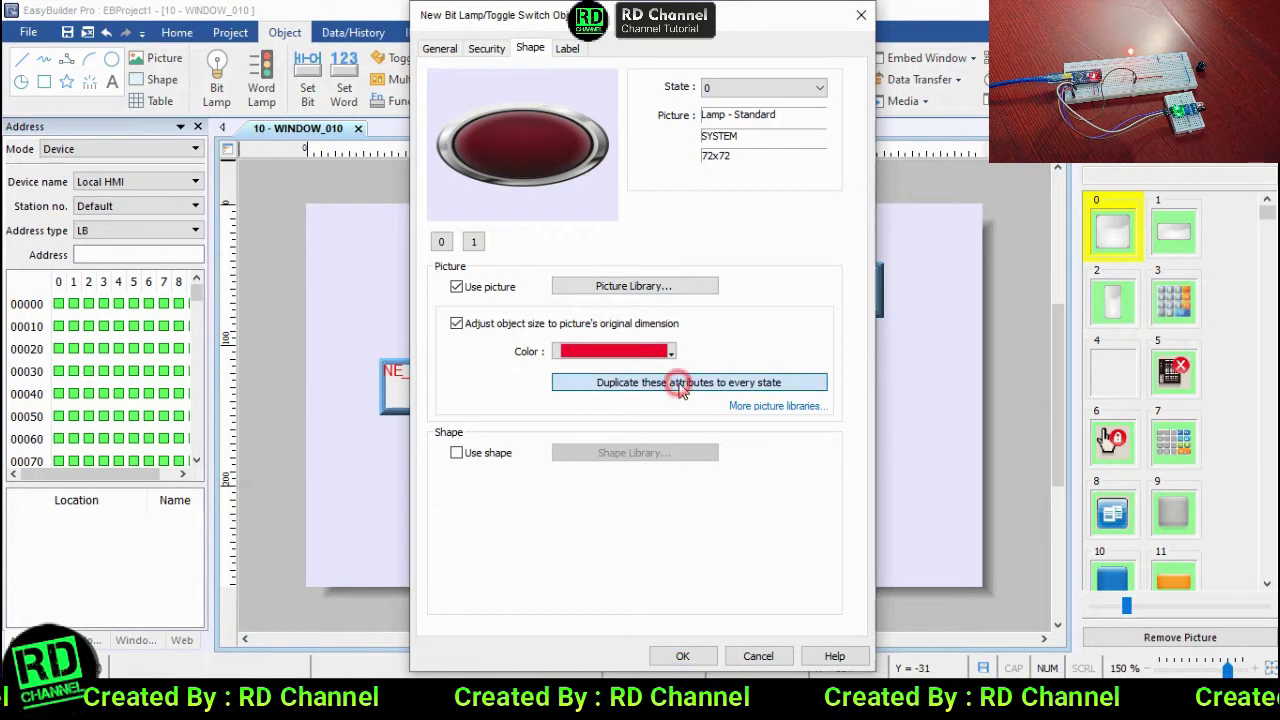
Enable the bit lamp's label with the content R1, duplicate the label to every state and accept the lamp settings.
click(567, 50)
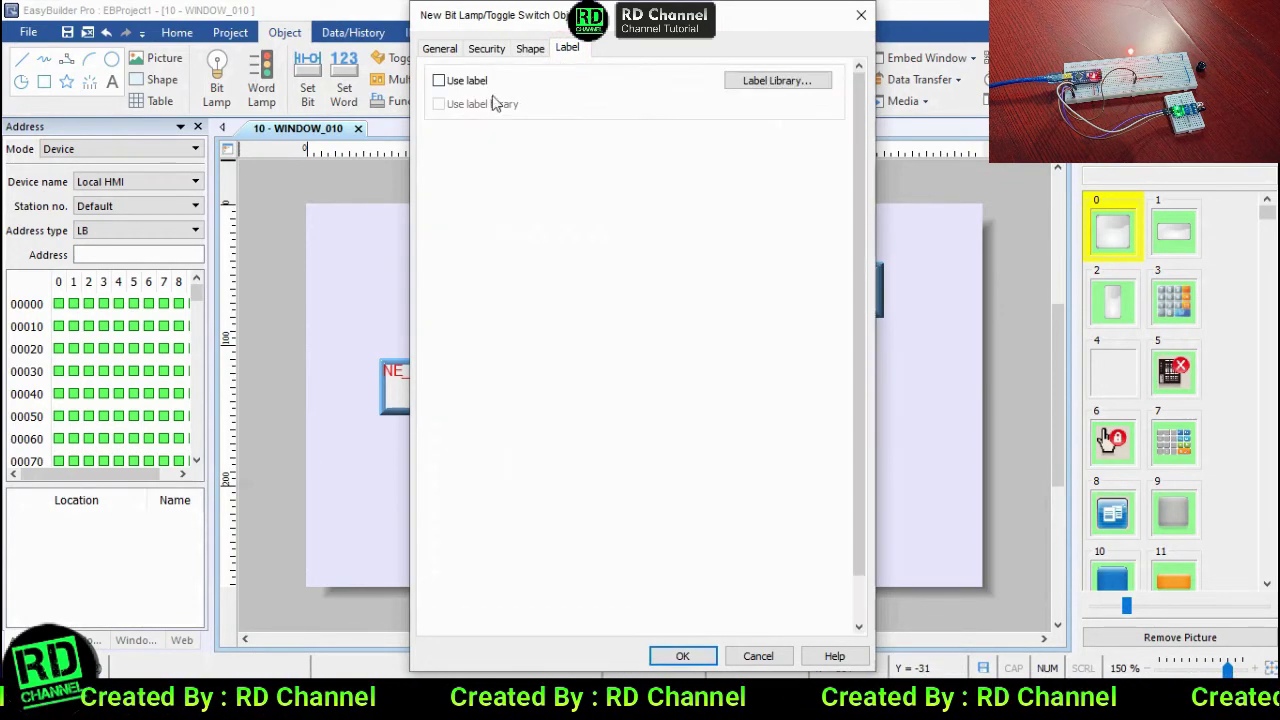
click(439, 80)
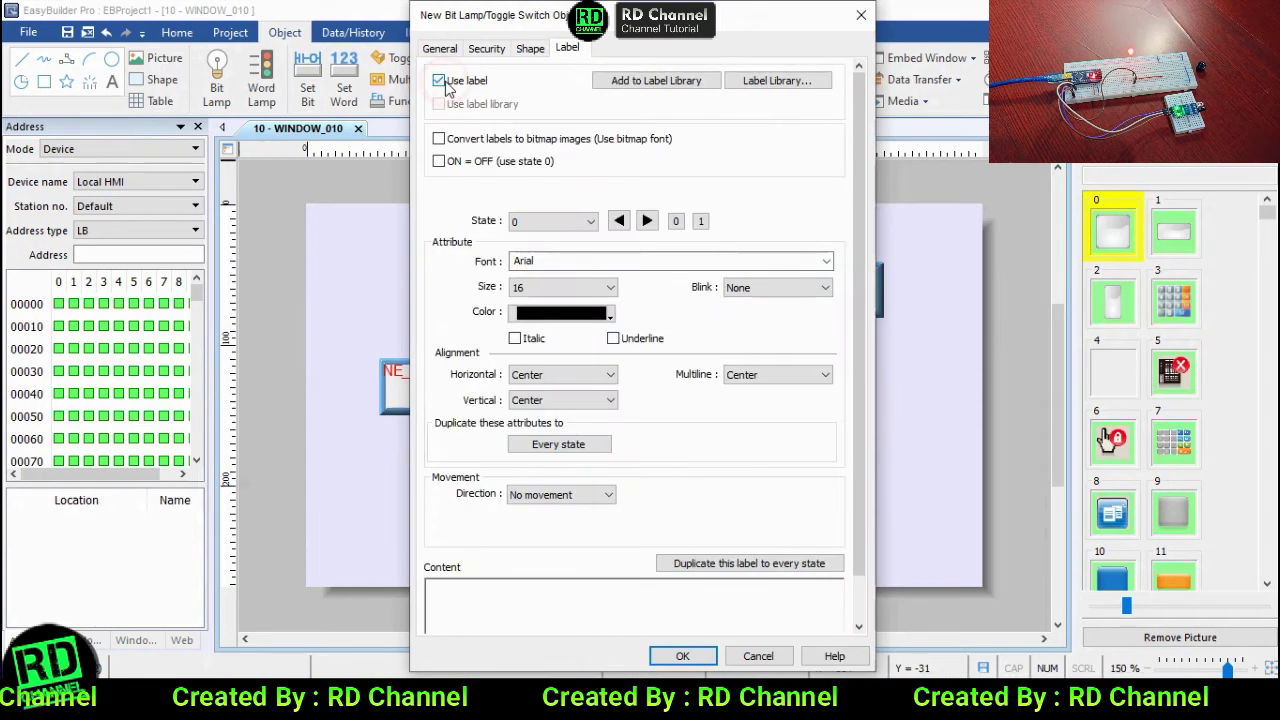
click(488, 607)
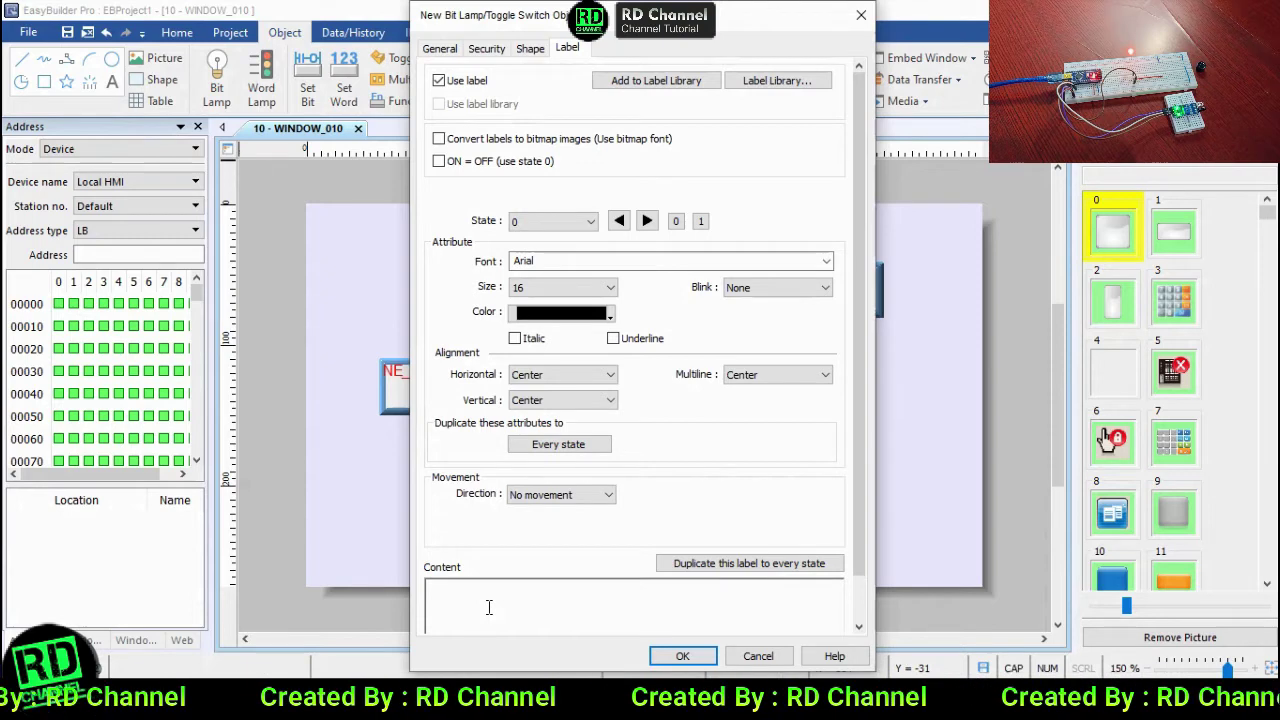
text(R1)
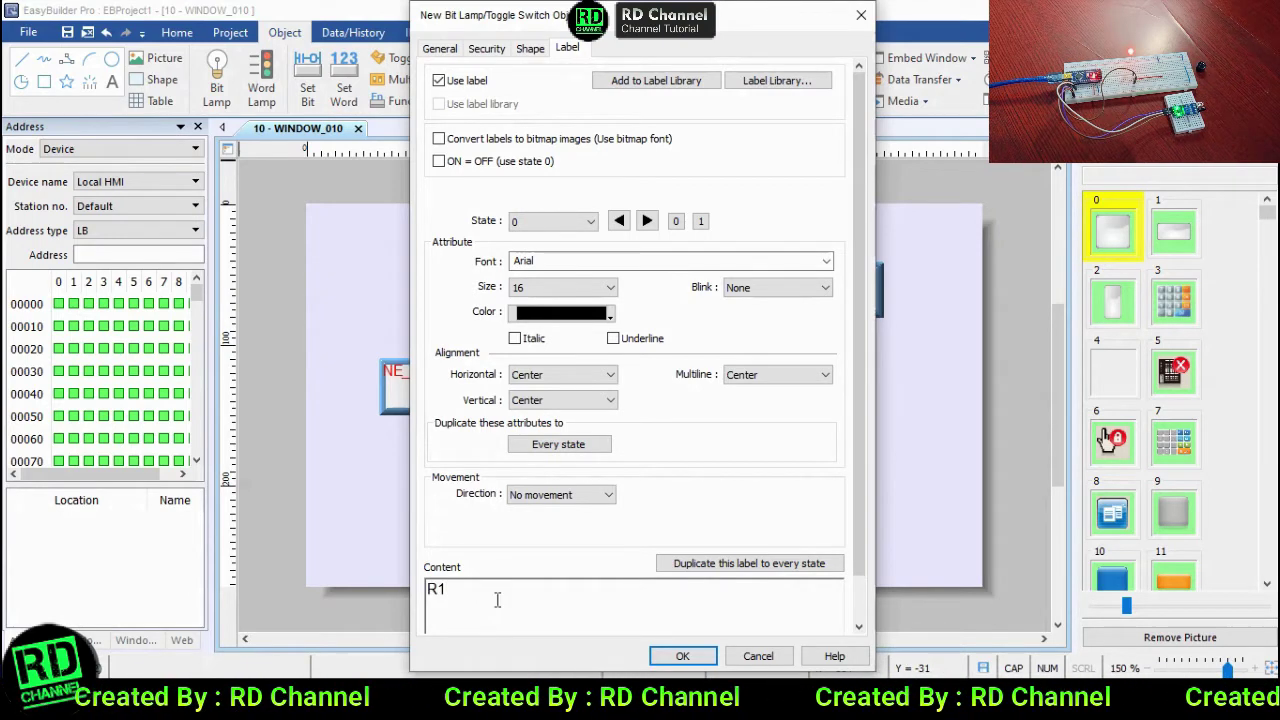
click(688, 564)
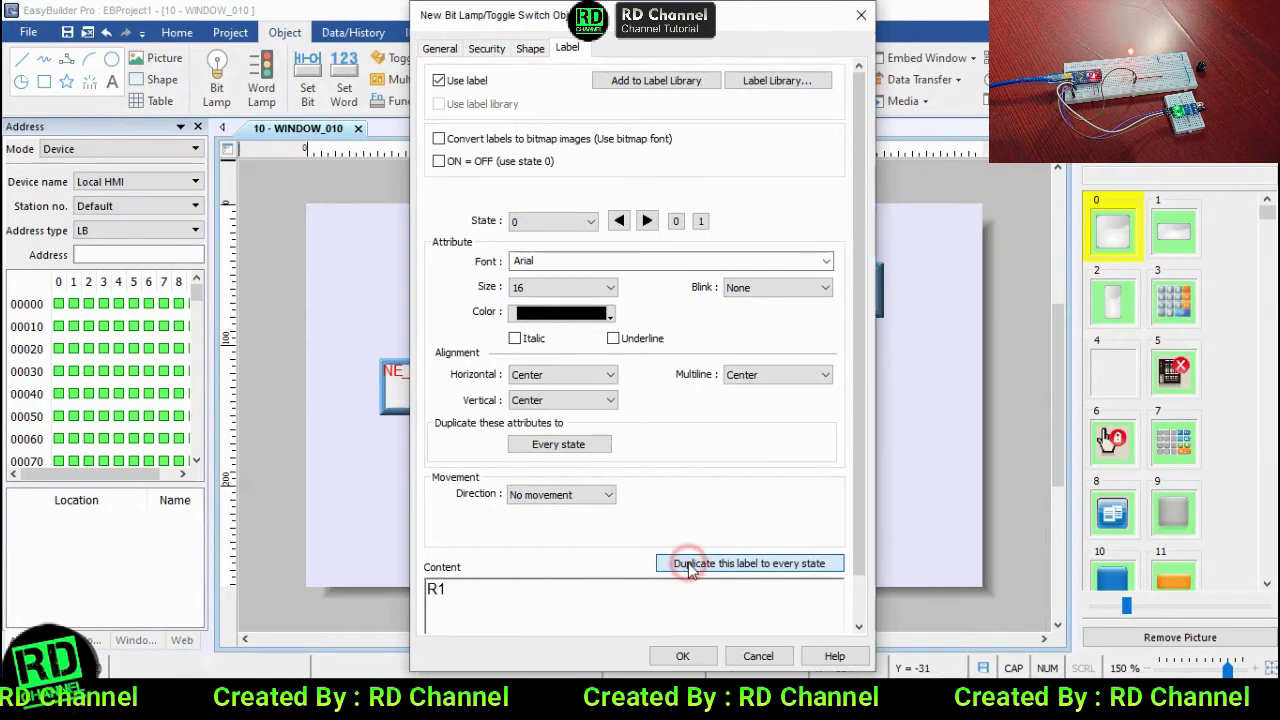
click(688, 658)
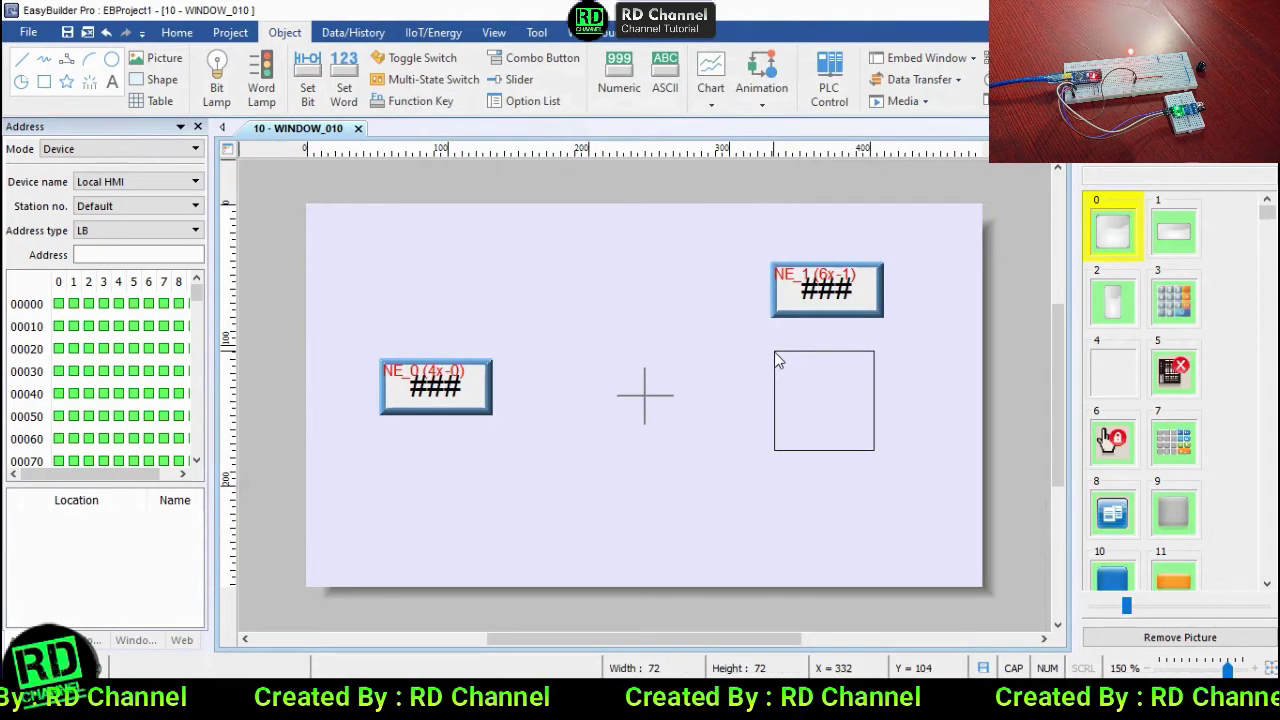
Place the R1 bit lamp below the second numeric object, at about X 335, Y 104.
click(779, 351)
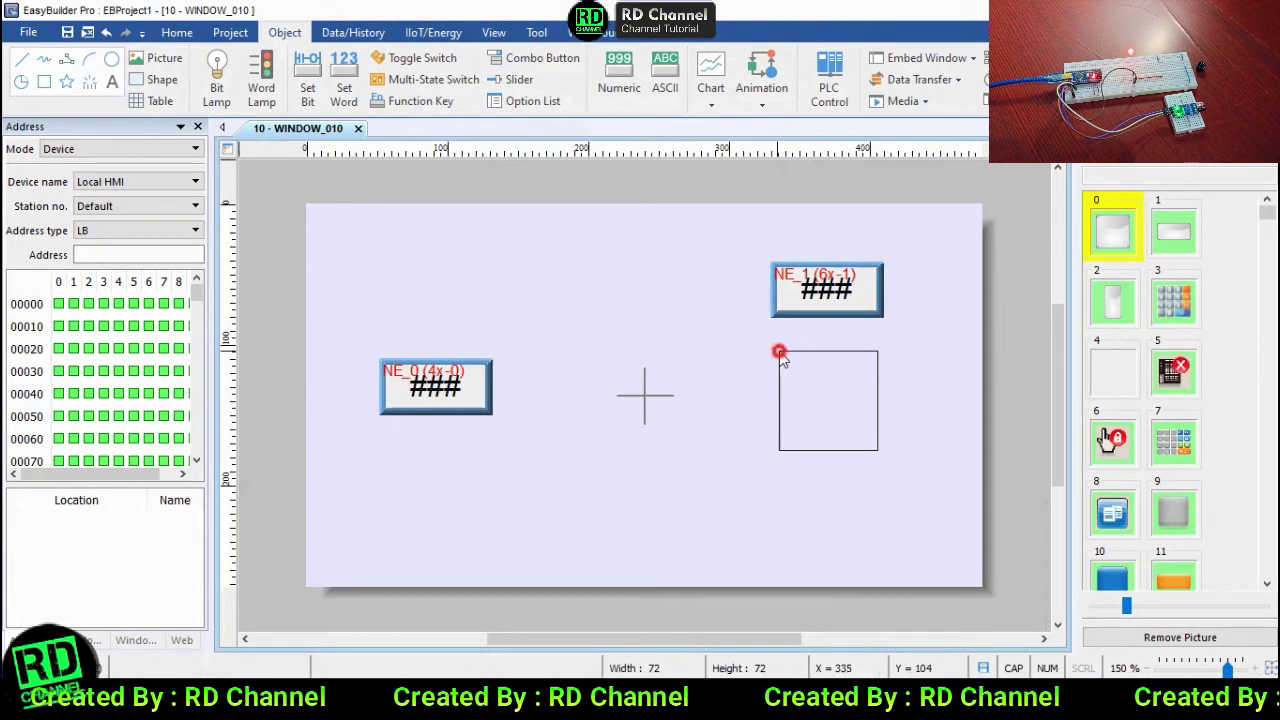
click(900, 480)
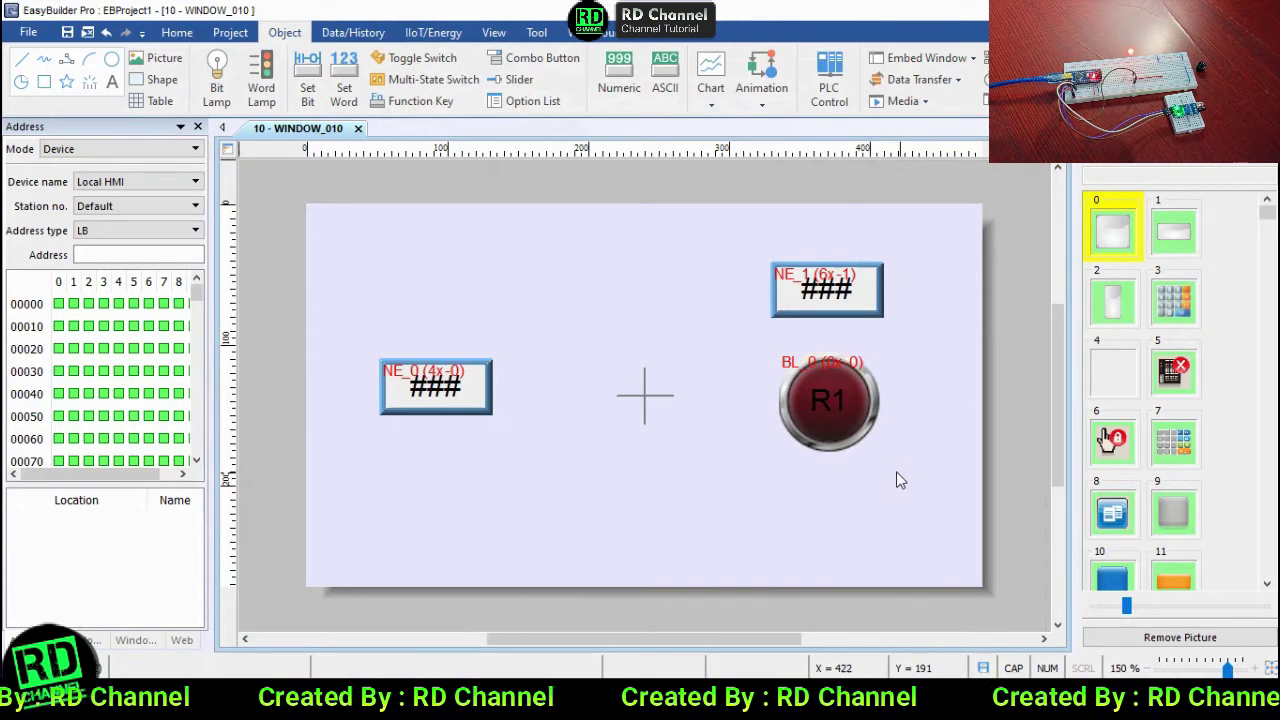
click(568, 273)
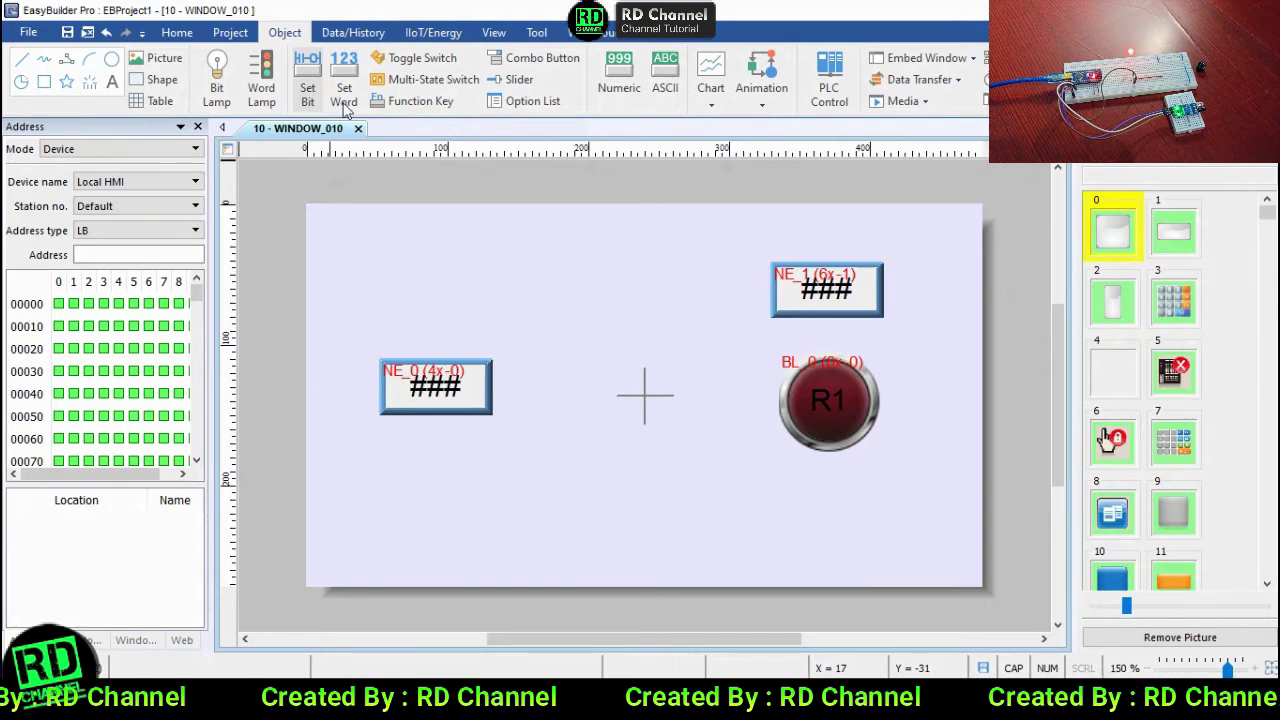
Start a Set Bit object writing to MODBUS RTU (Adjustable) address 0x, 128, with the Momentary set style.
click(312, 85)
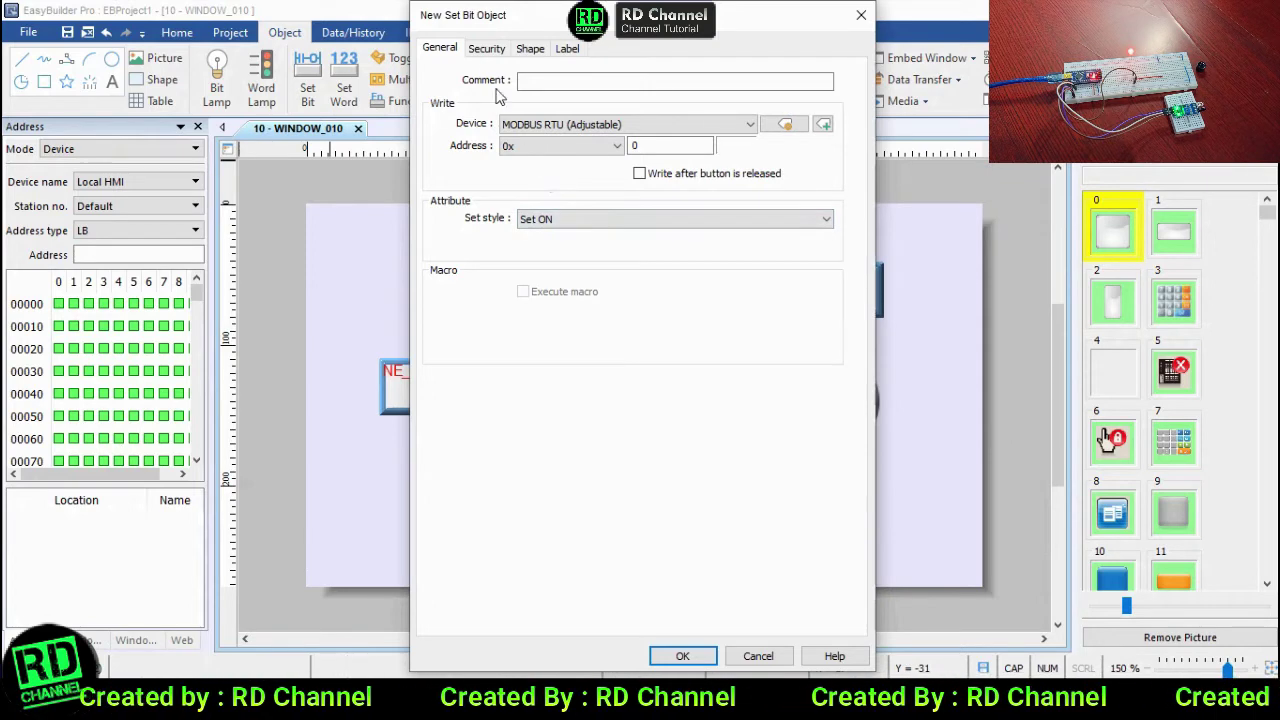
drag(490, 25, 505, 44)
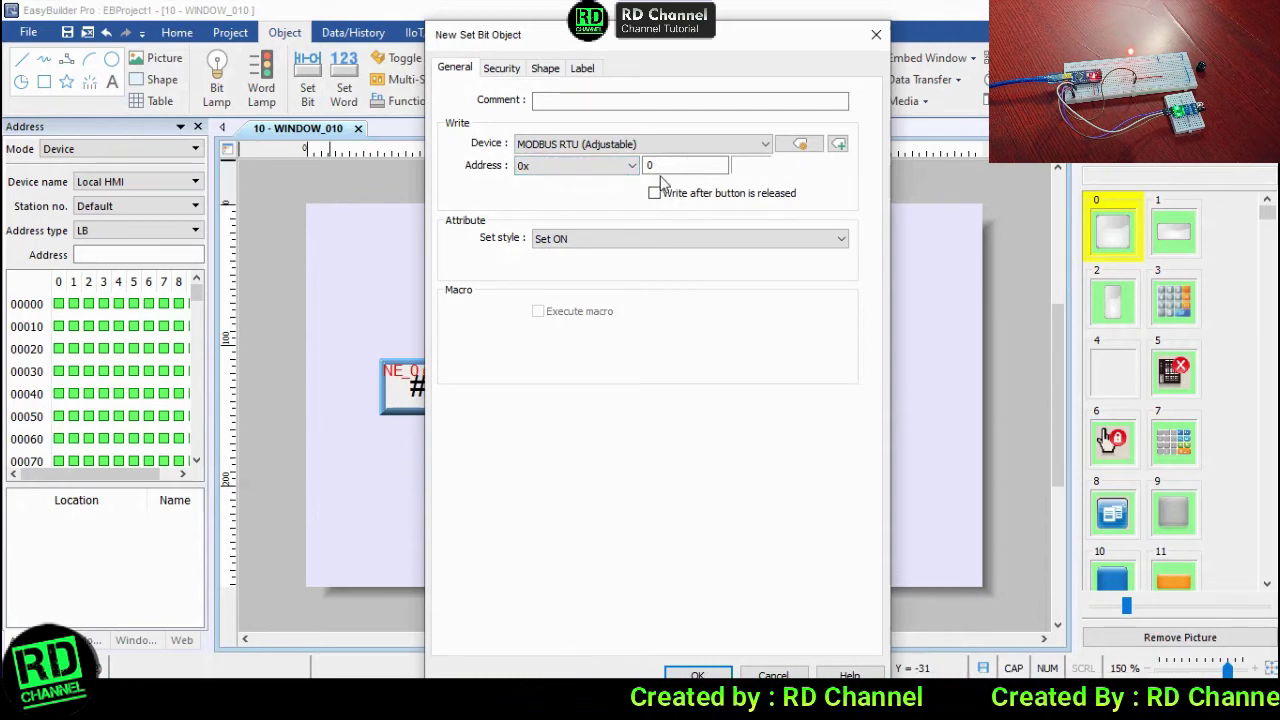
click(675, 166)
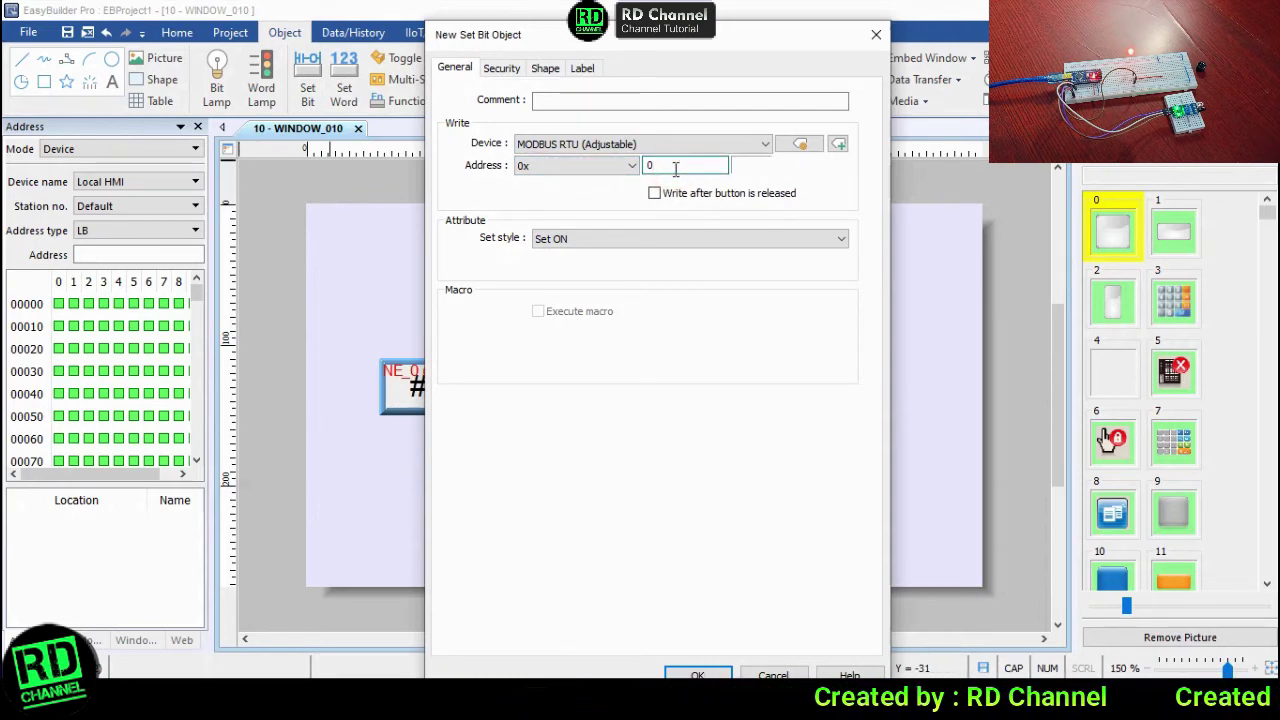
double_click(680, 166)
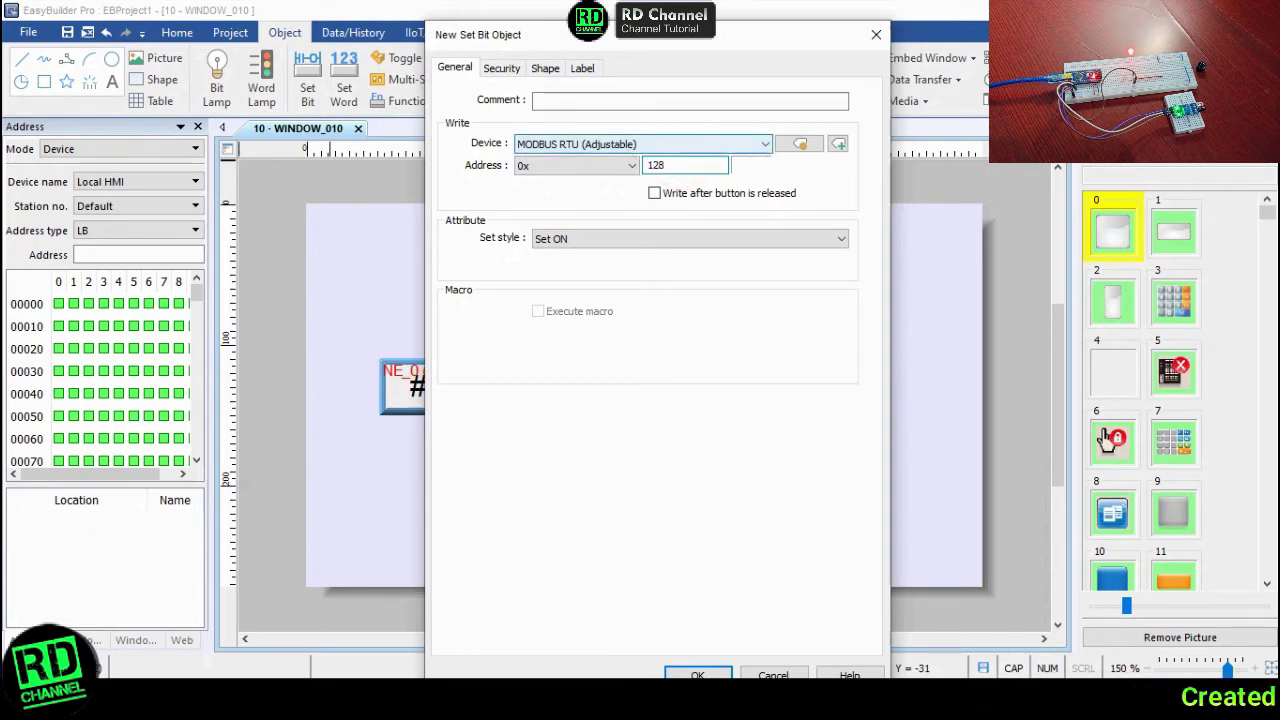
click(682, 240)
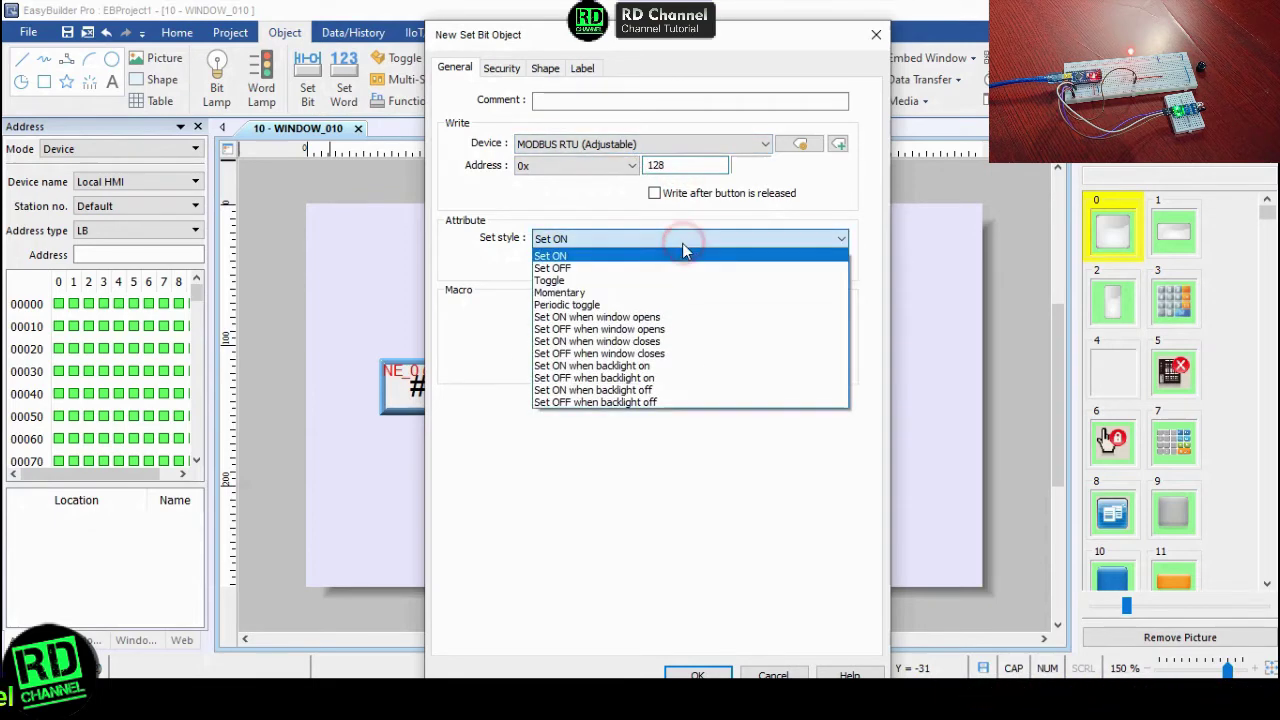
click(651, 292)
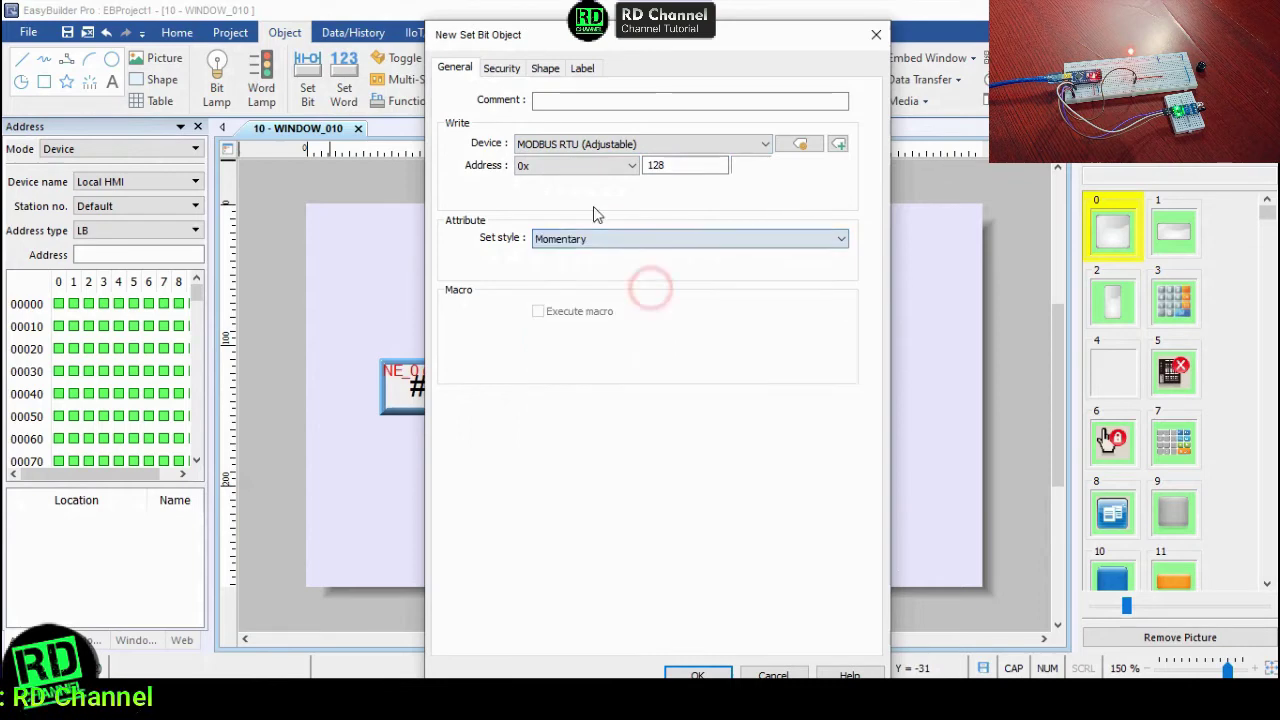
Give the Set Bit object the 107x51 rectangular flat button picture, colour it yellow and duplicate the attributes to every state.
click(504, 70)
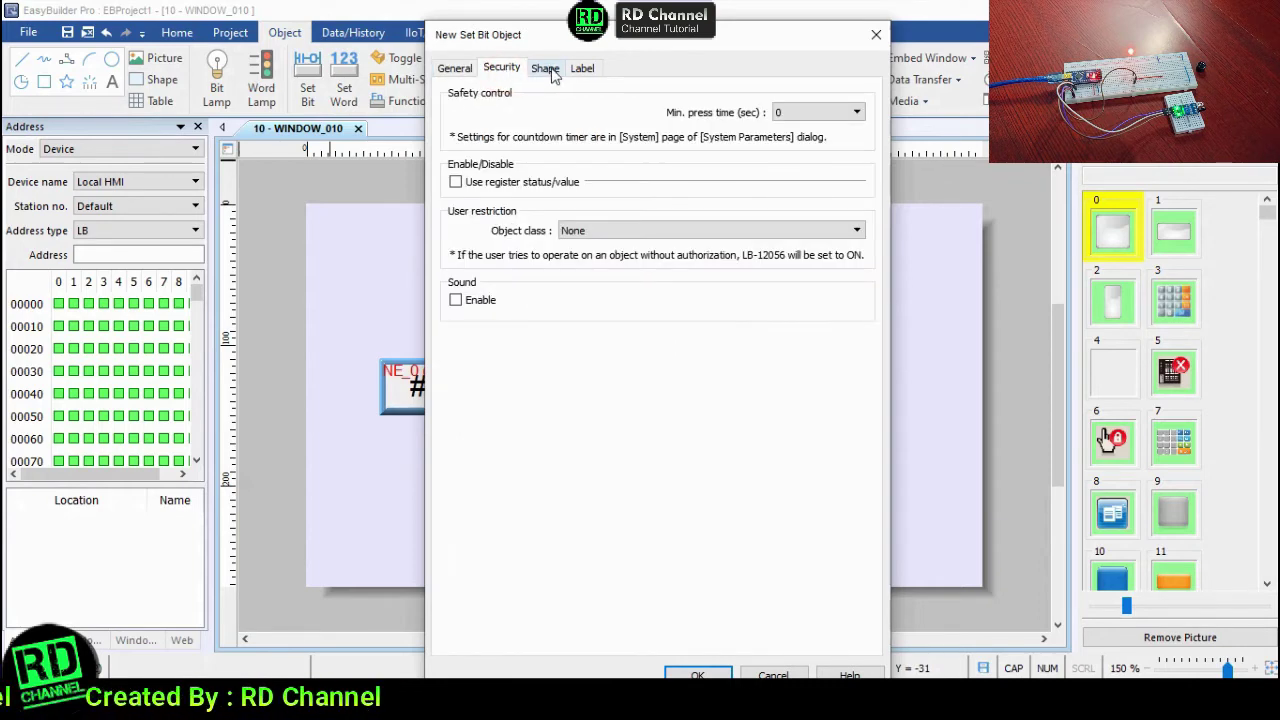
click(548, 70)
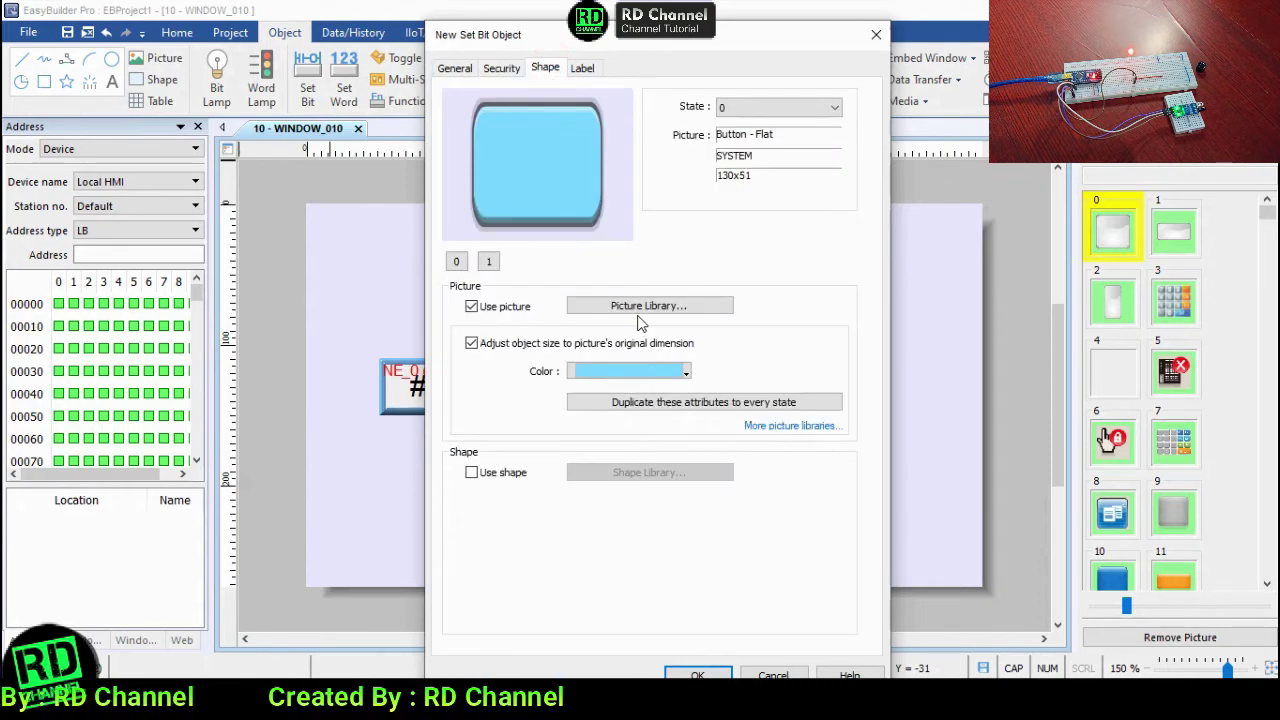
click(640, 318)
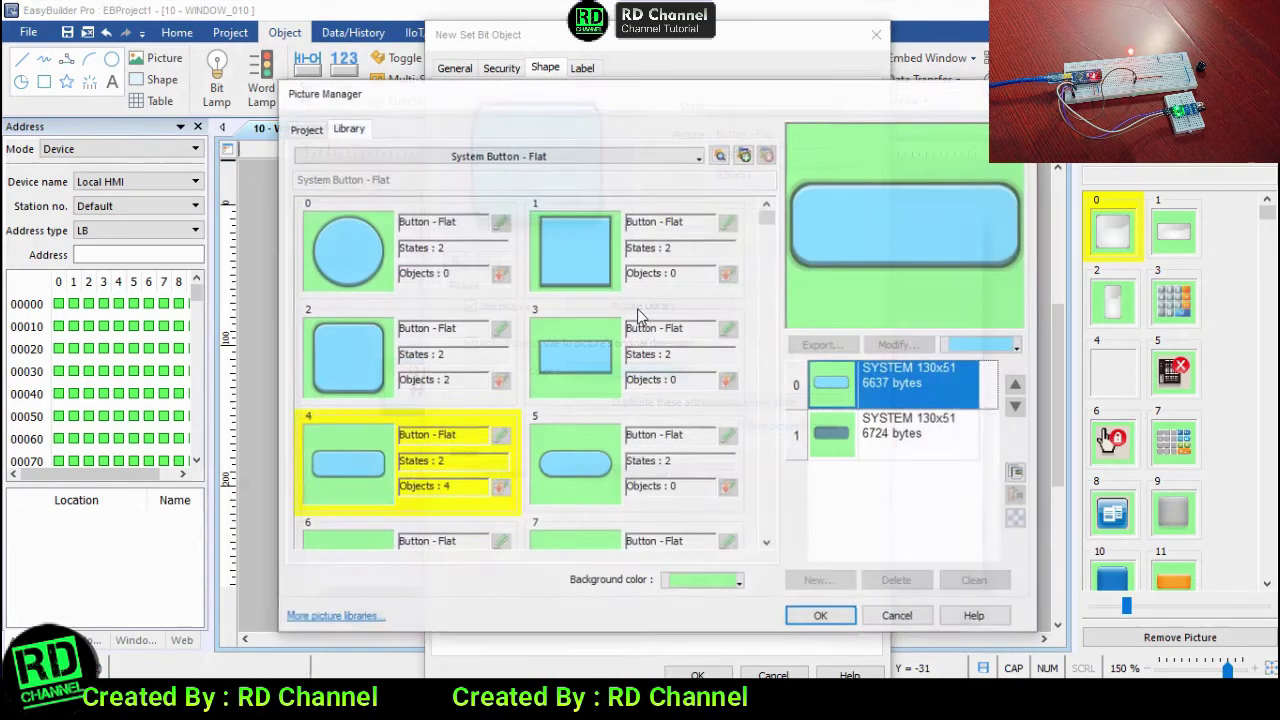
click(564, 357)
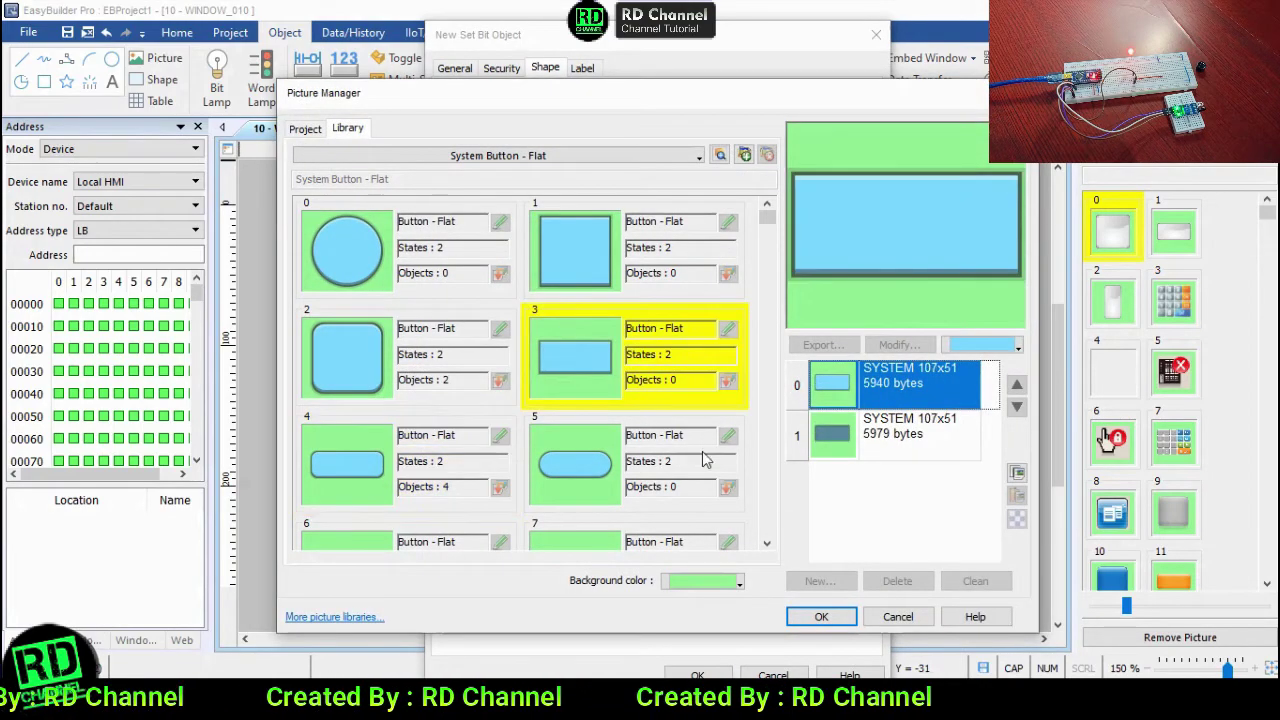
click(821, 616)
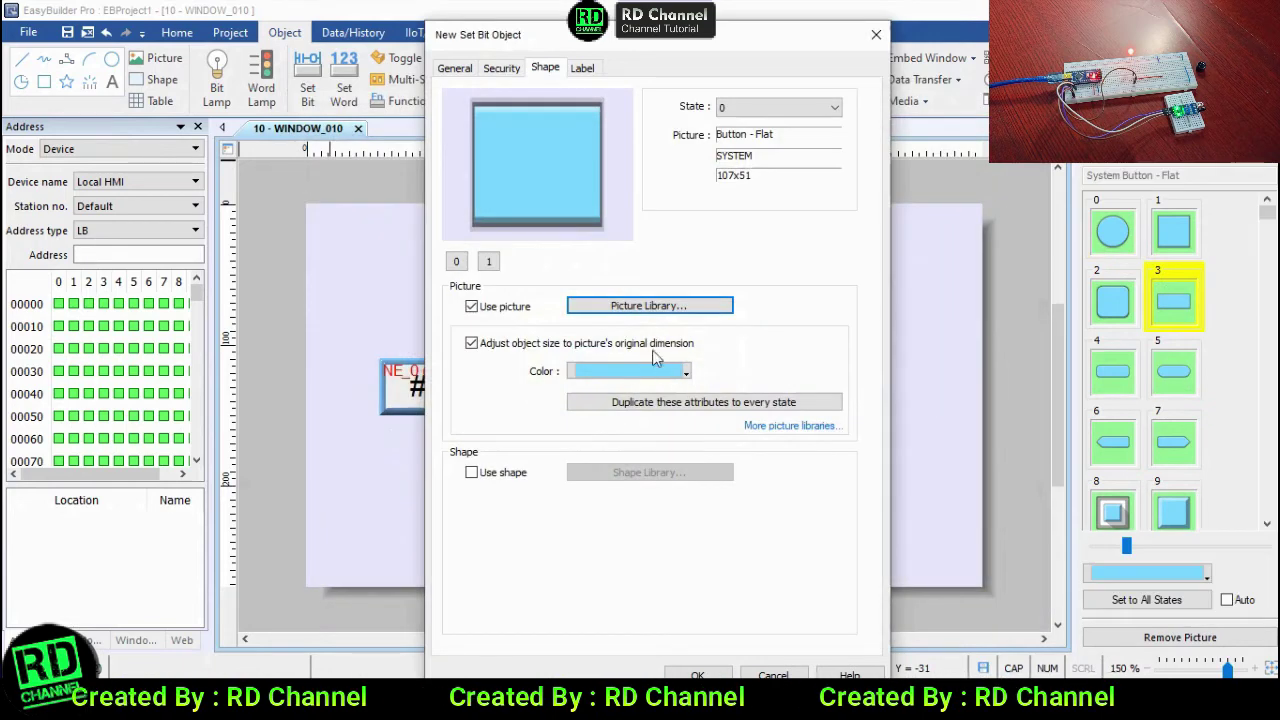
click(675, 368)
click(705, 405)
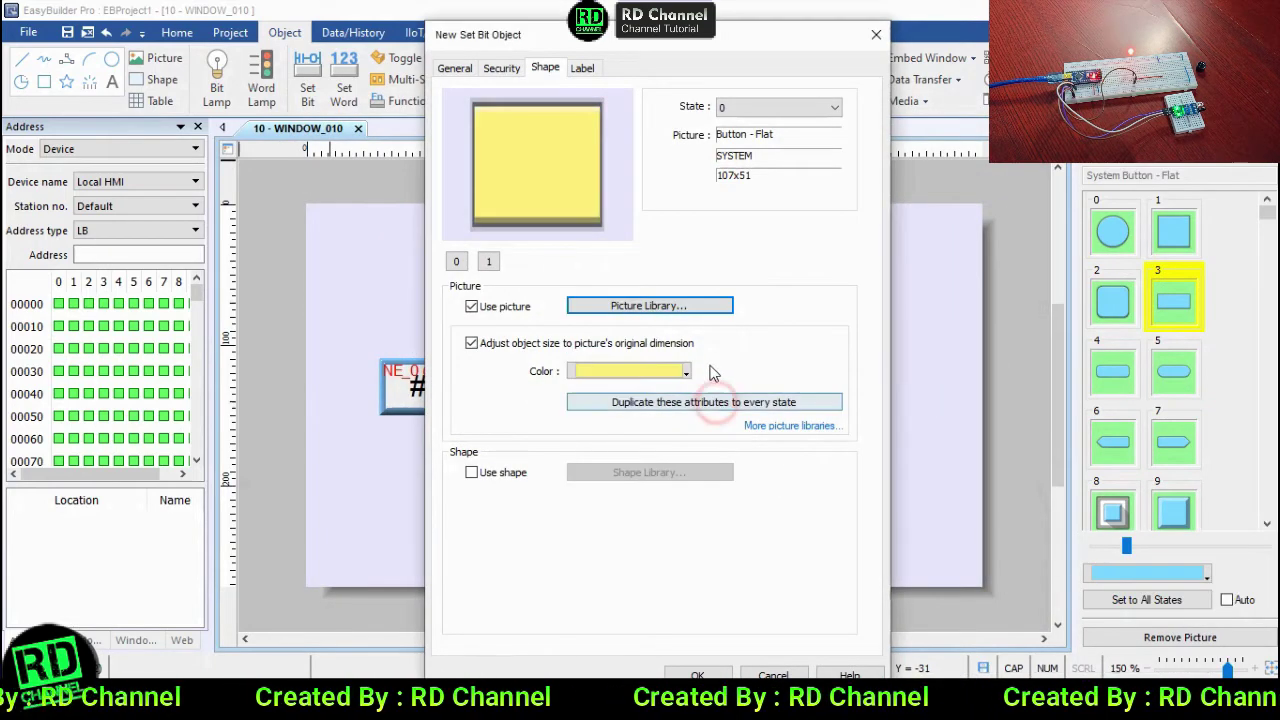
click(714, 362)
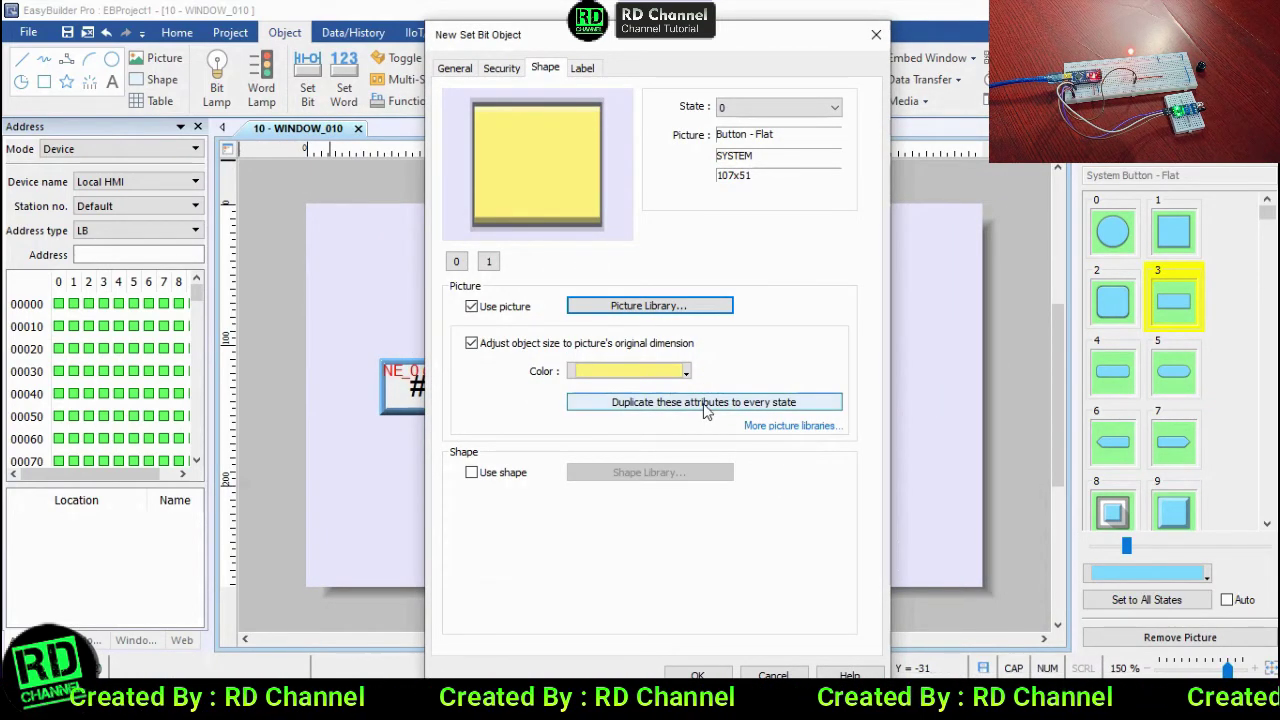
click(706, 405)
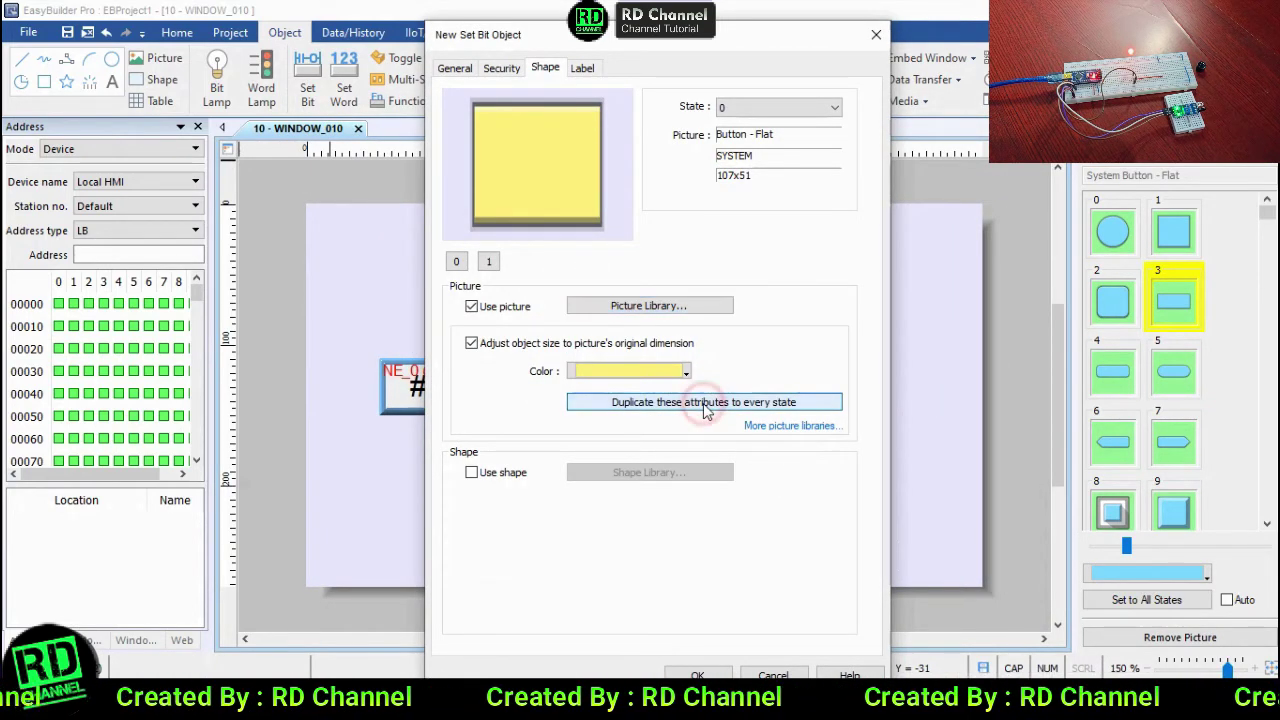
Label the Set Bit object RESET in every state and place it below the bit lamp, at about X 320, Y 199.
click(582, 70)
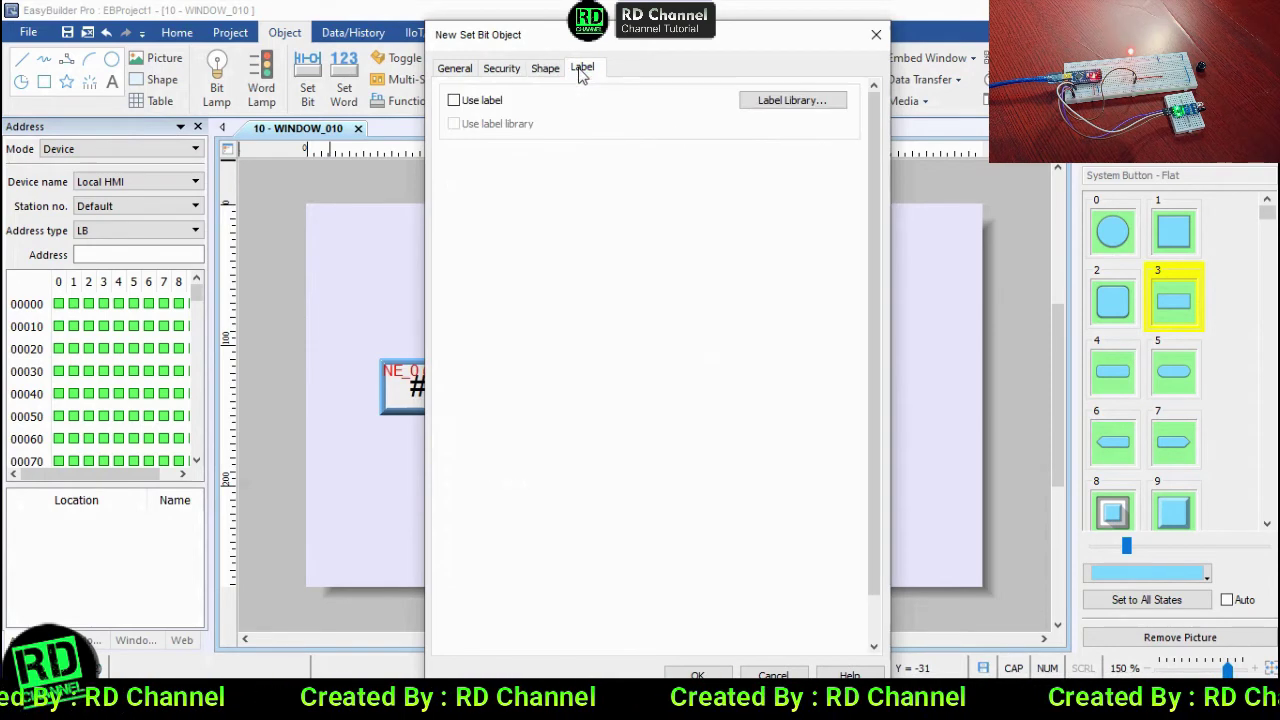
click(455, 101)
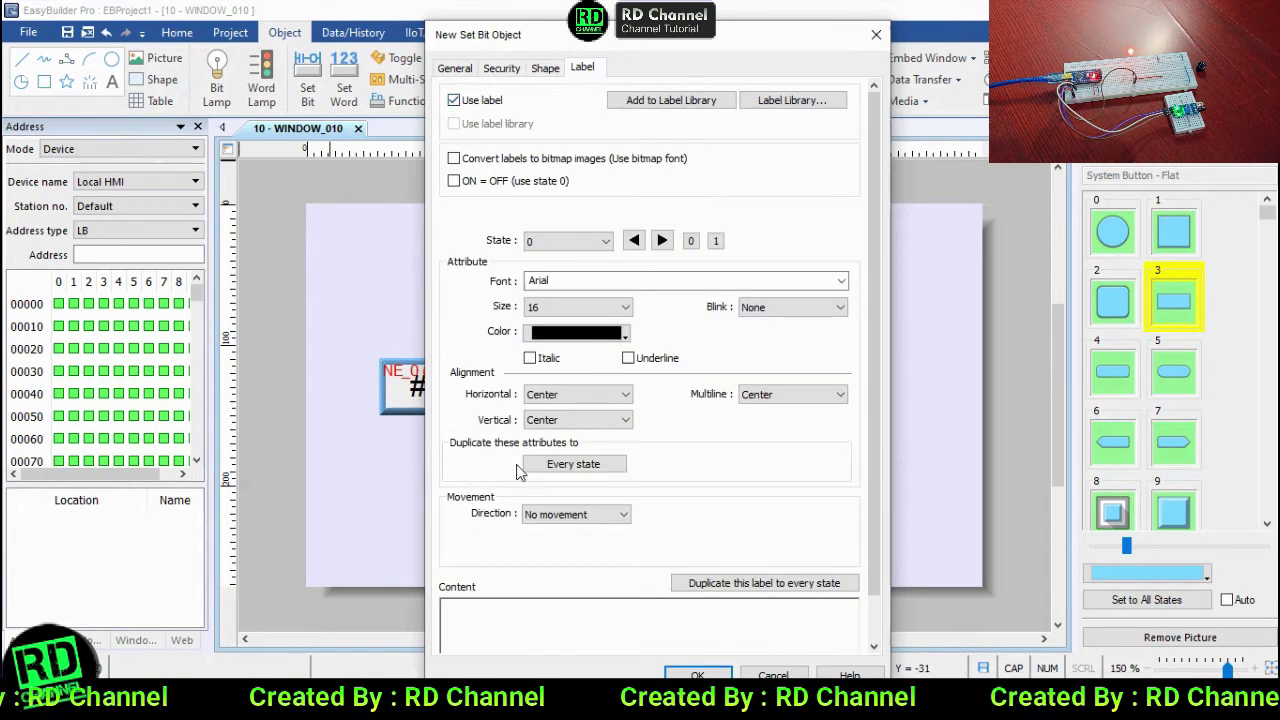
click(530, 611)
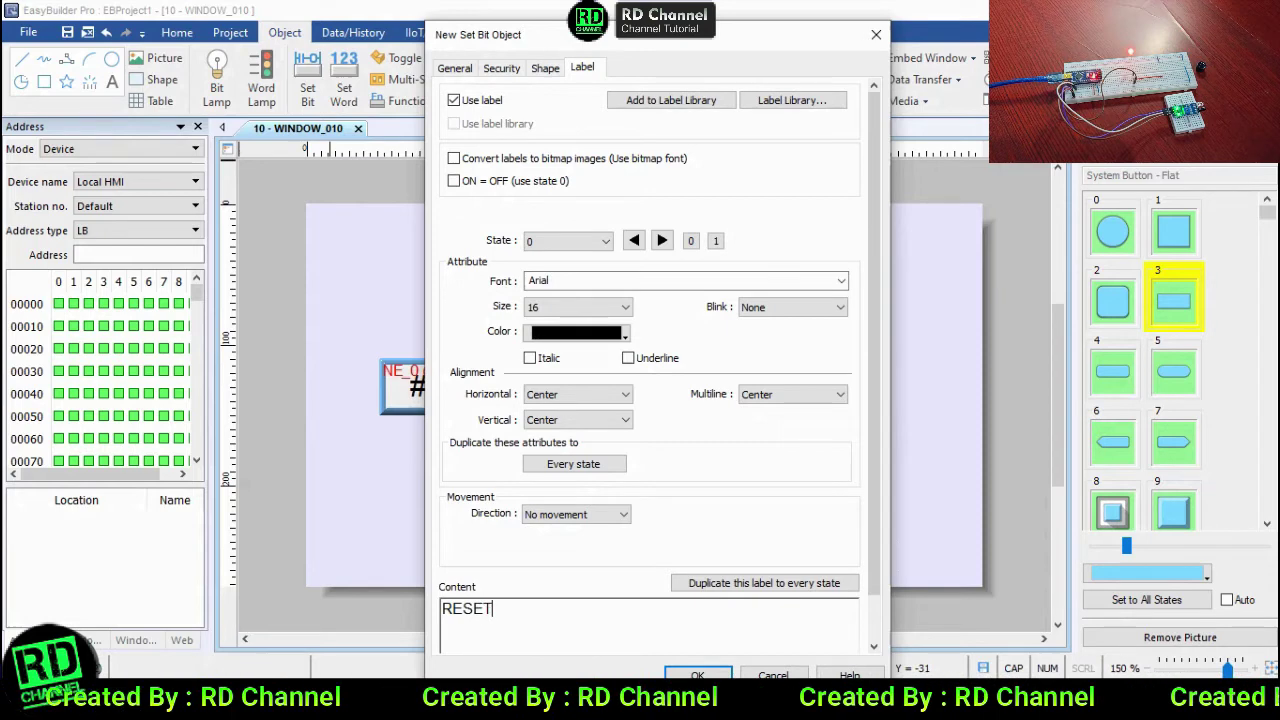
click(722, 583)
click(699, 675)
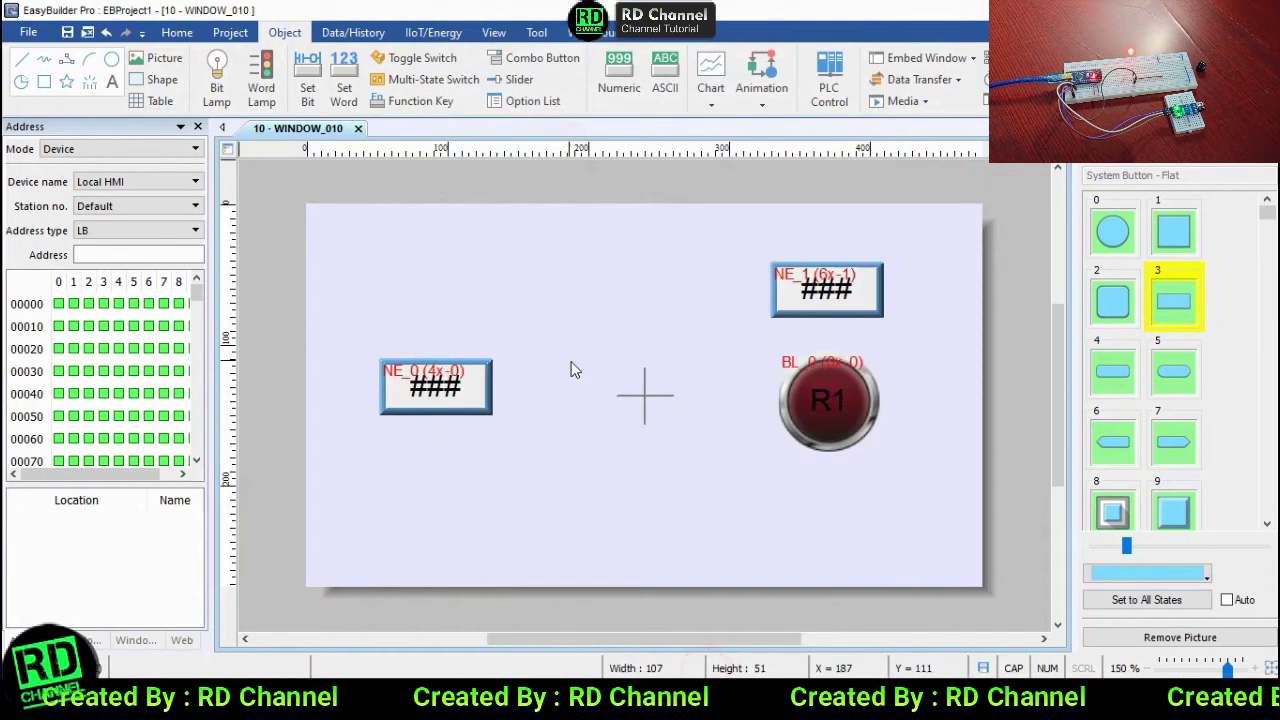
click(759, 489)
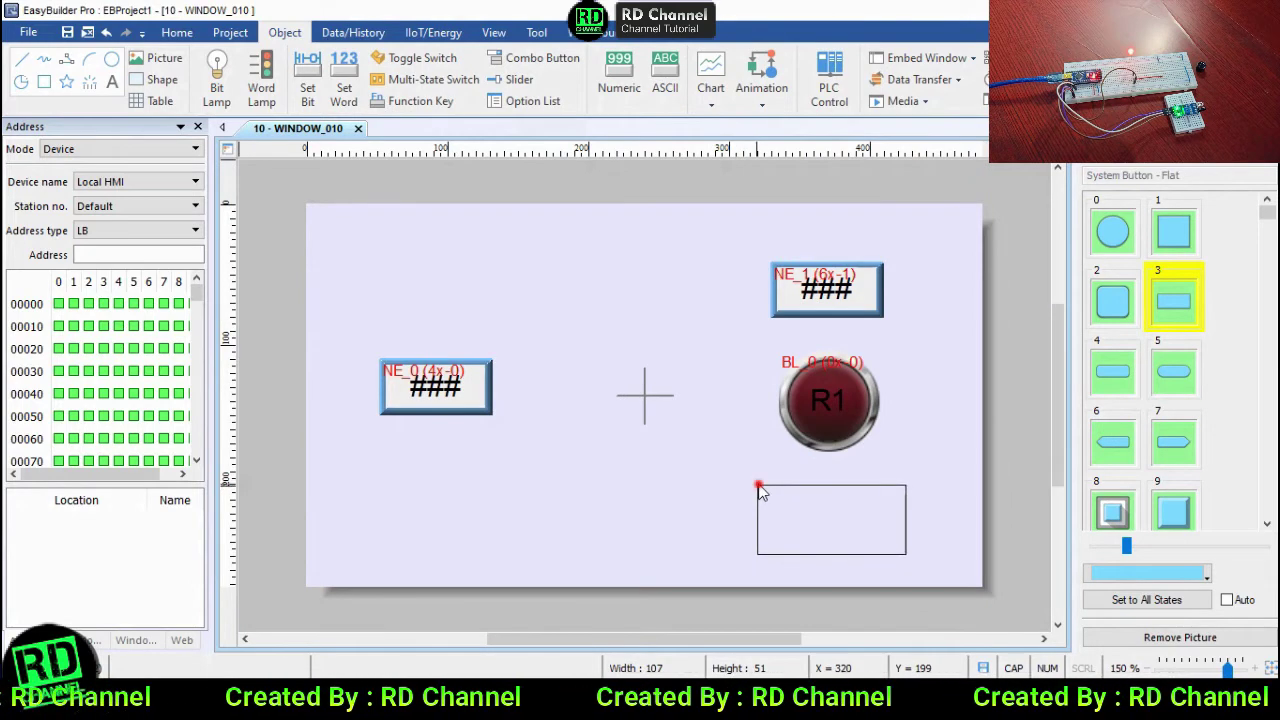
click(709, 428)
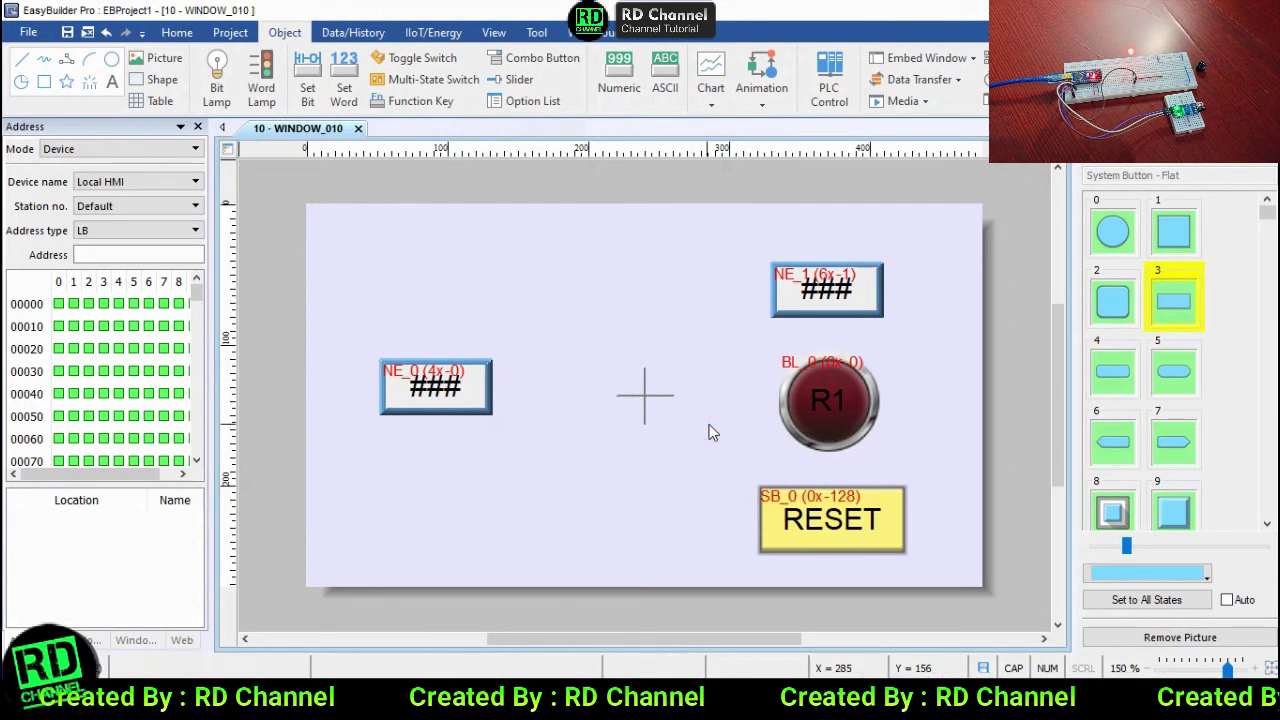
Add a text object reading COUNTER and place it just above the 4x-0 numeric object, at about X 44, Y 82.
click(113, 84)
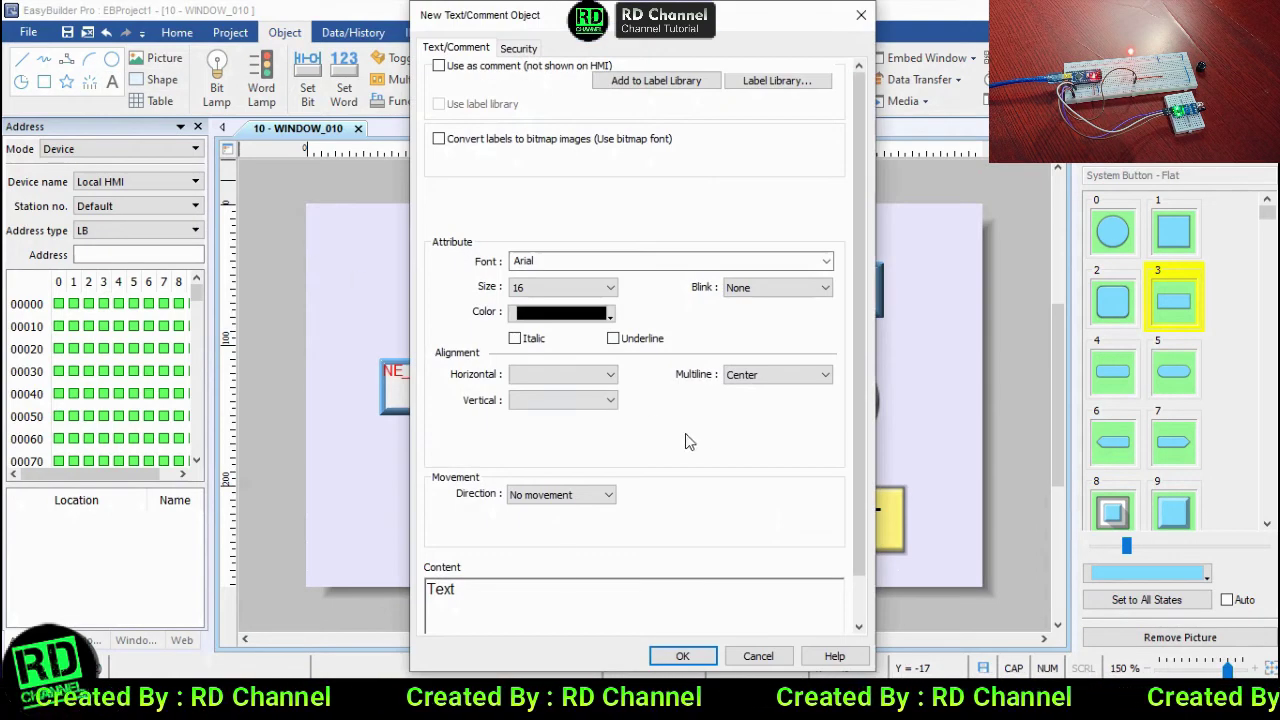
double_click(500, 590)
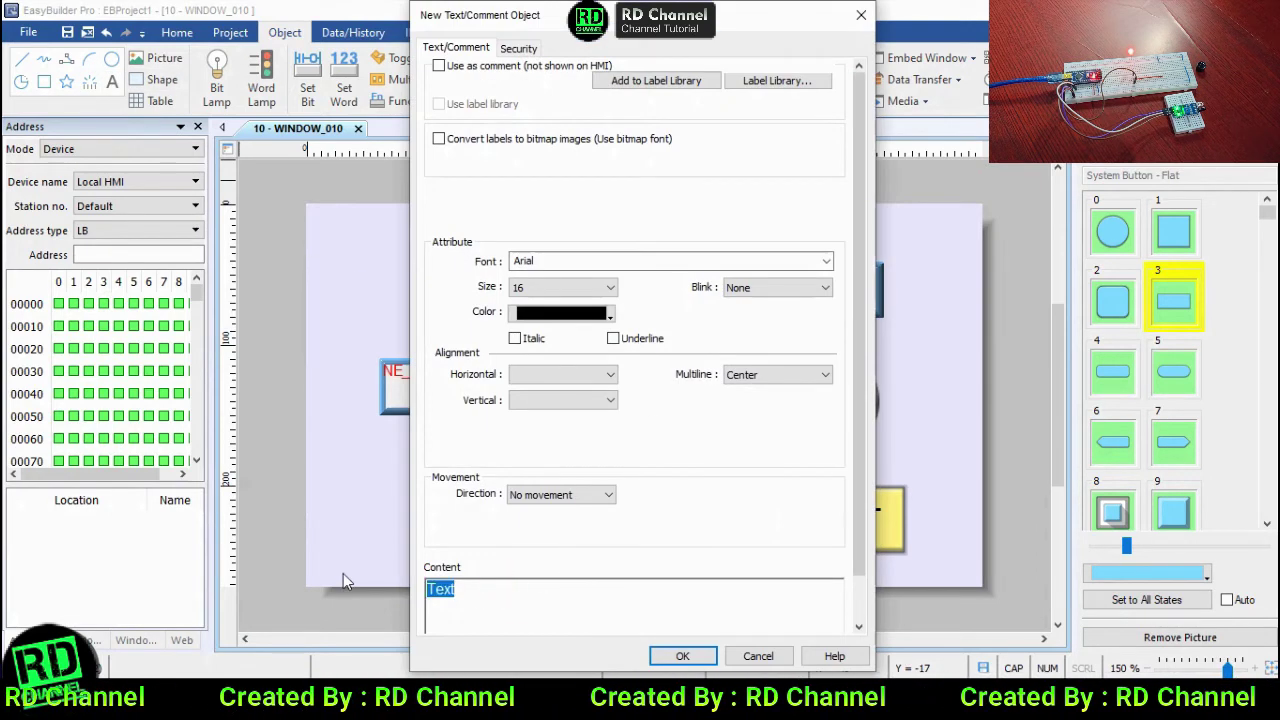
key(BackSpace)
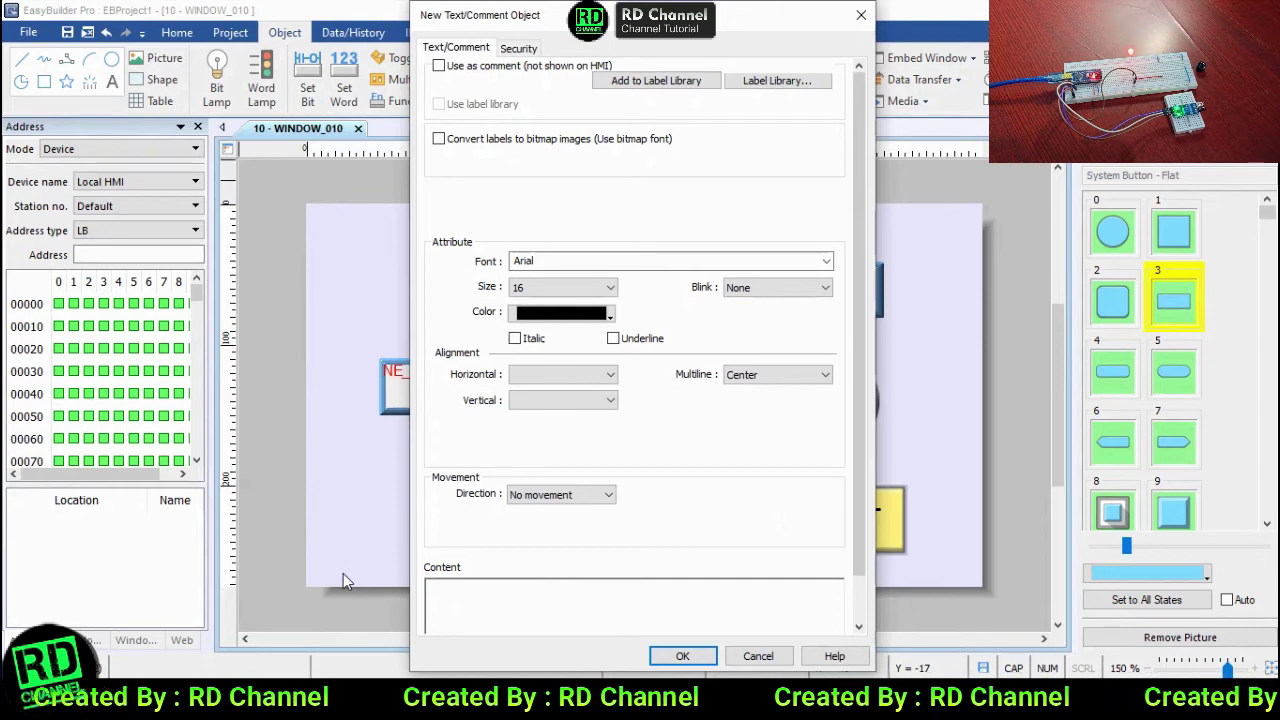
text(COUNTER)
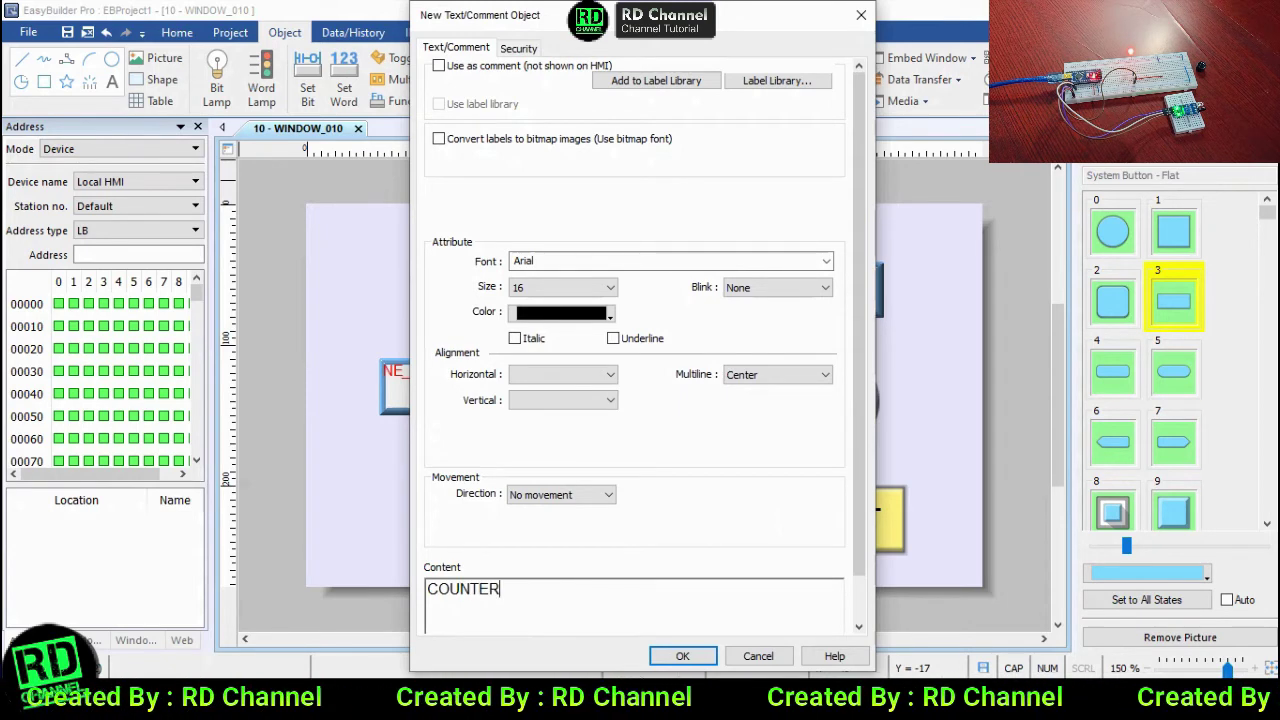
click(673, 656)
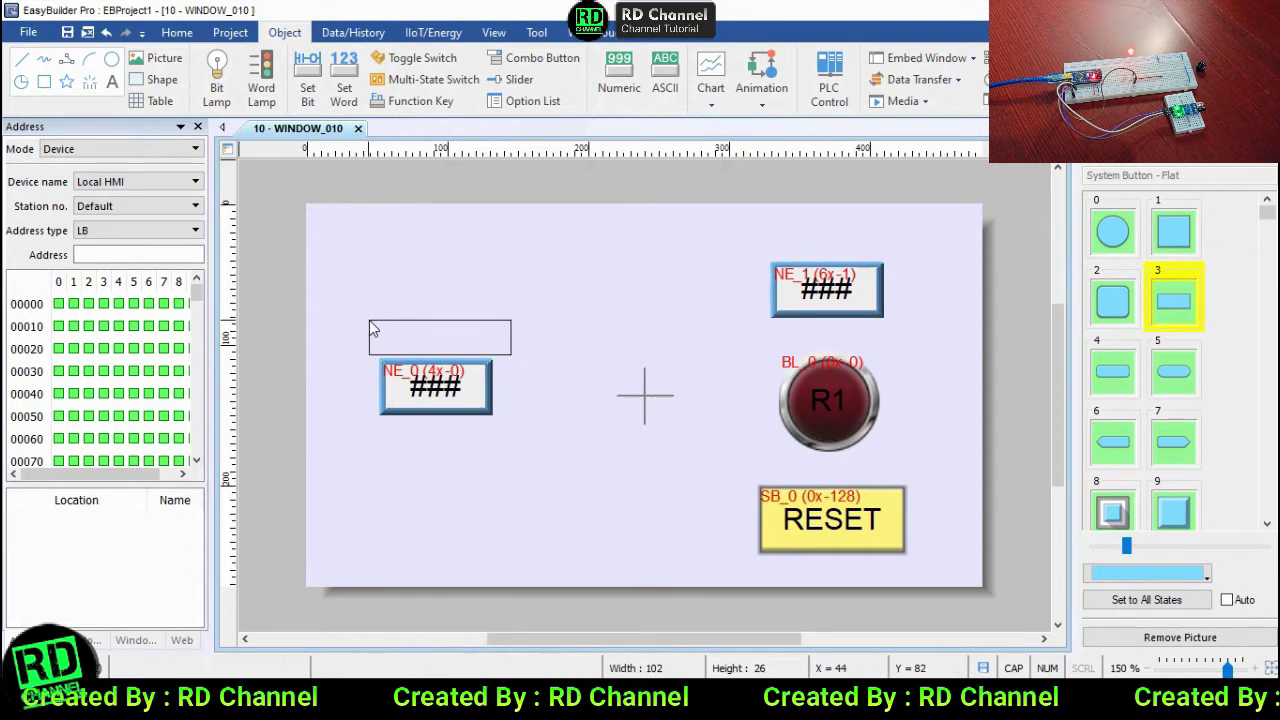
click(369, 320)
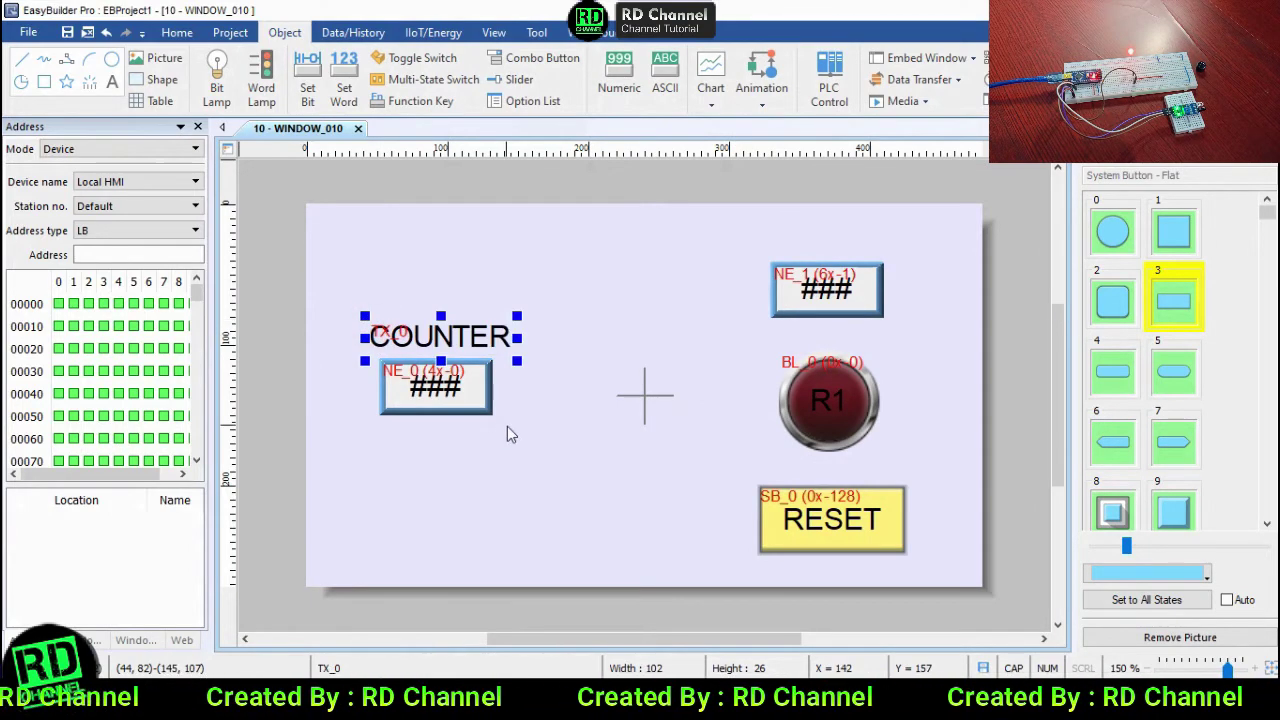
Copy the COUNTER text and position the duplicate above the 6x-1 numeric object, at about X 320, Y 16.
right_click(425, 336)
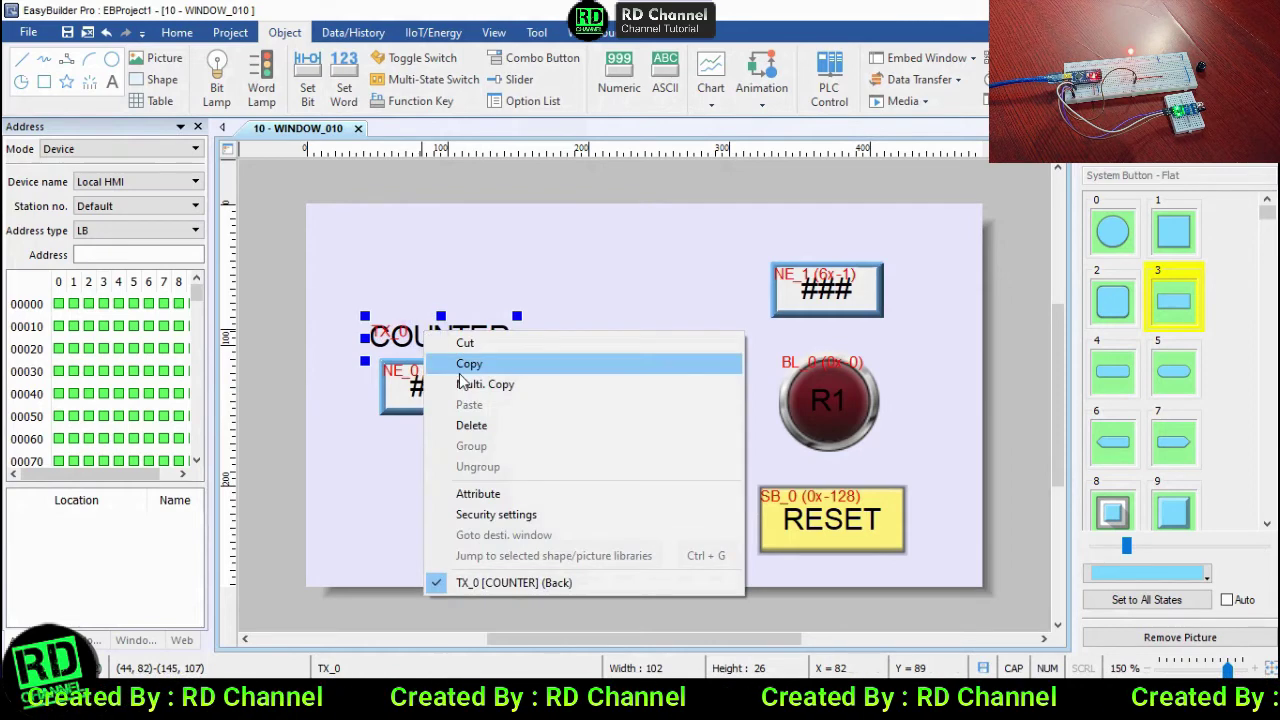
click(462, 363)
right_click(604, 306)
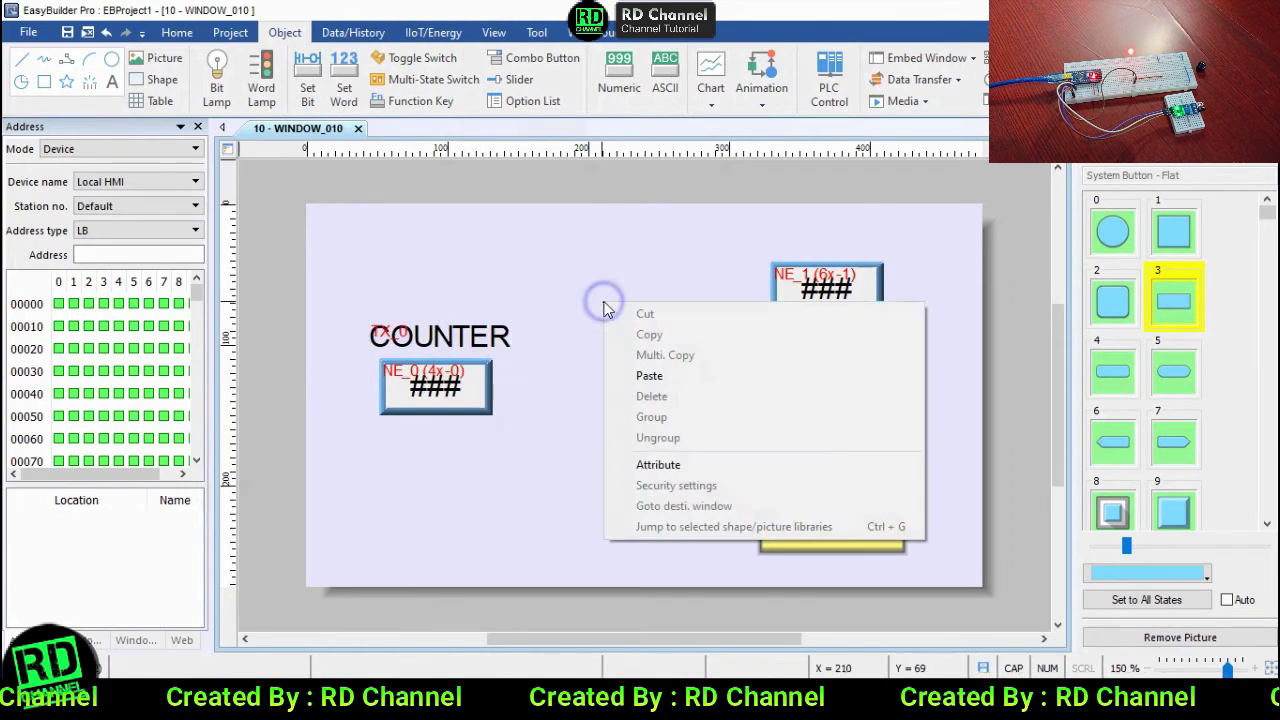
click(649, 375)
drag(503, 357, 860, 238)
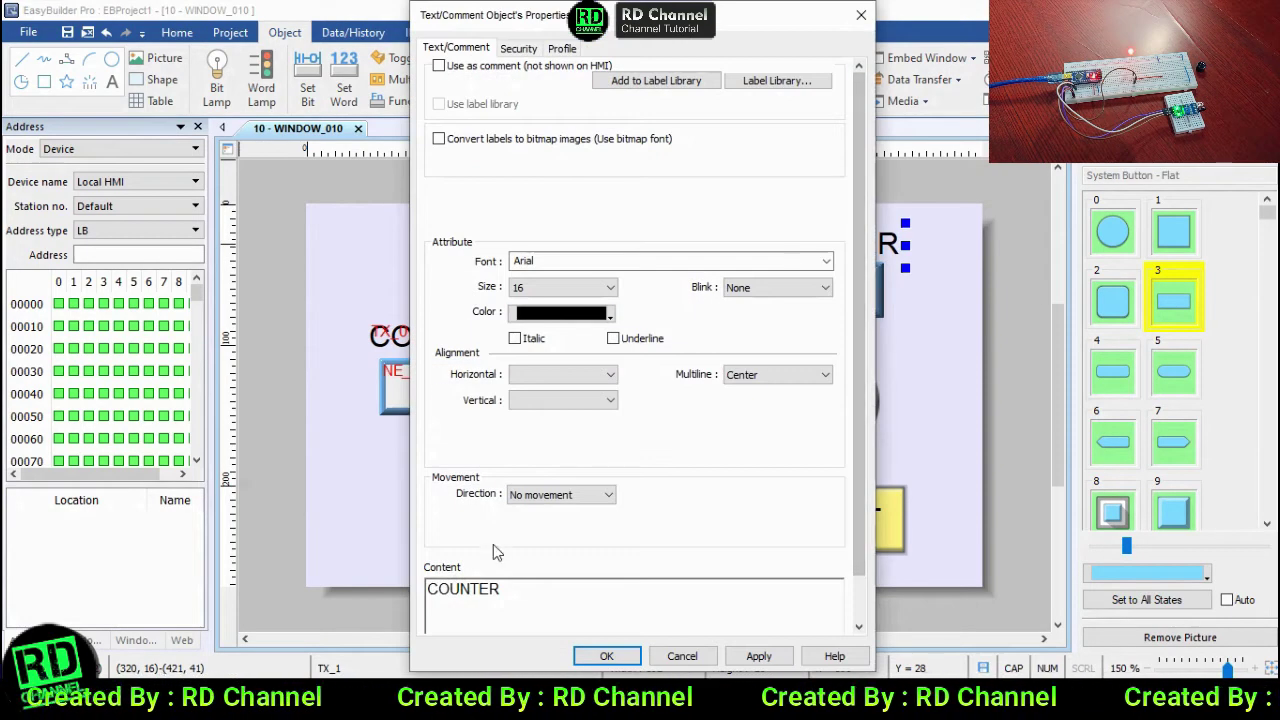
Change the content of the duplicated text above the 6x-1 numeric object to SET VALUE.
drag(503, 590, 338, 578)
text(S)
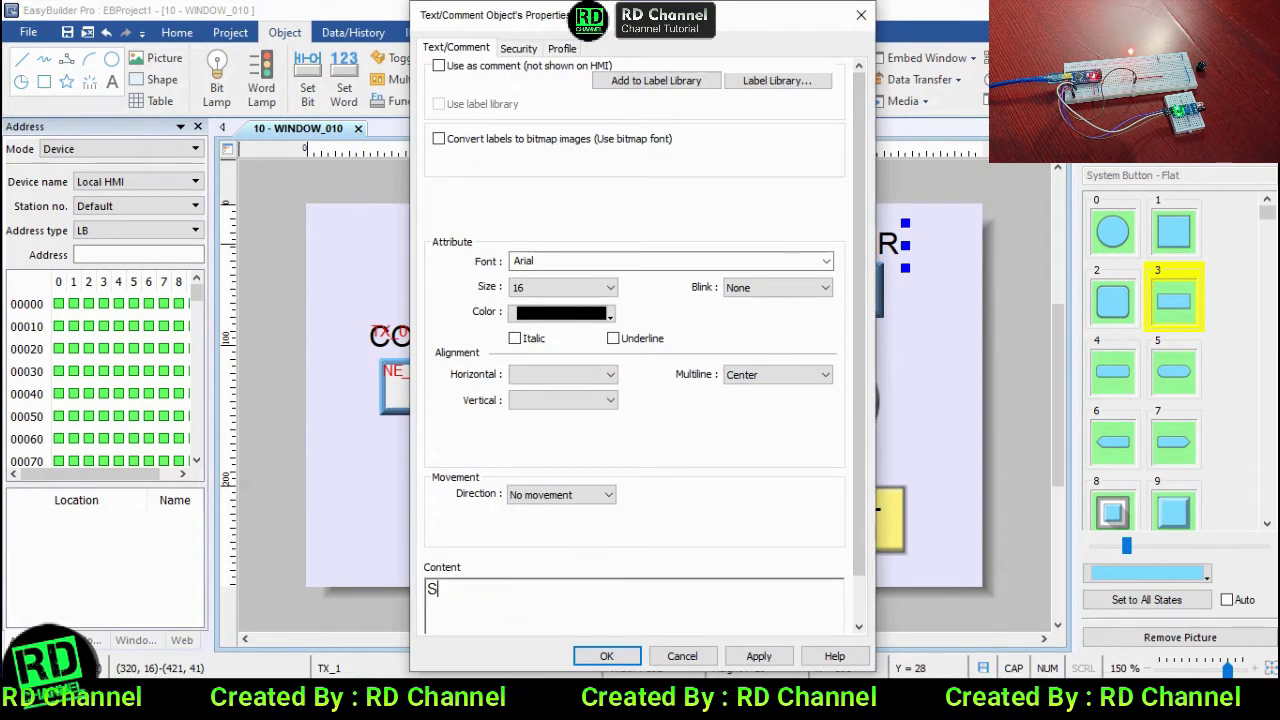
text(ET VALUE)
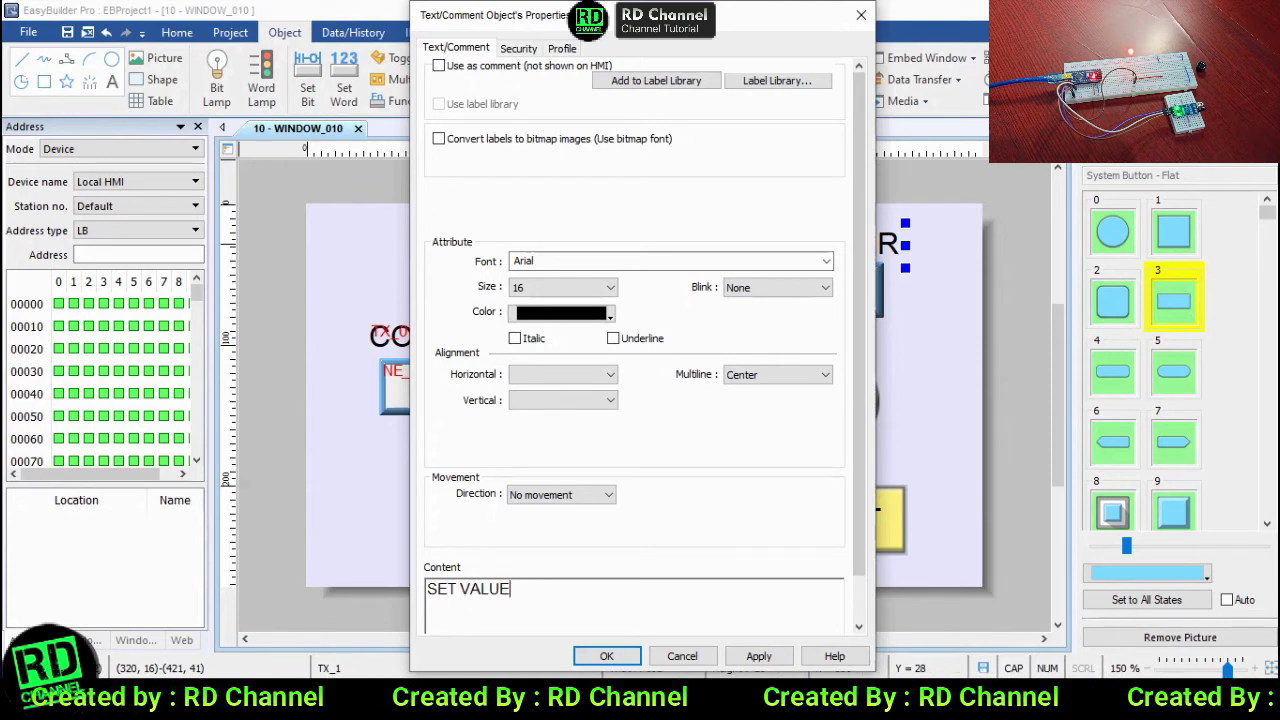
click(606, 656)
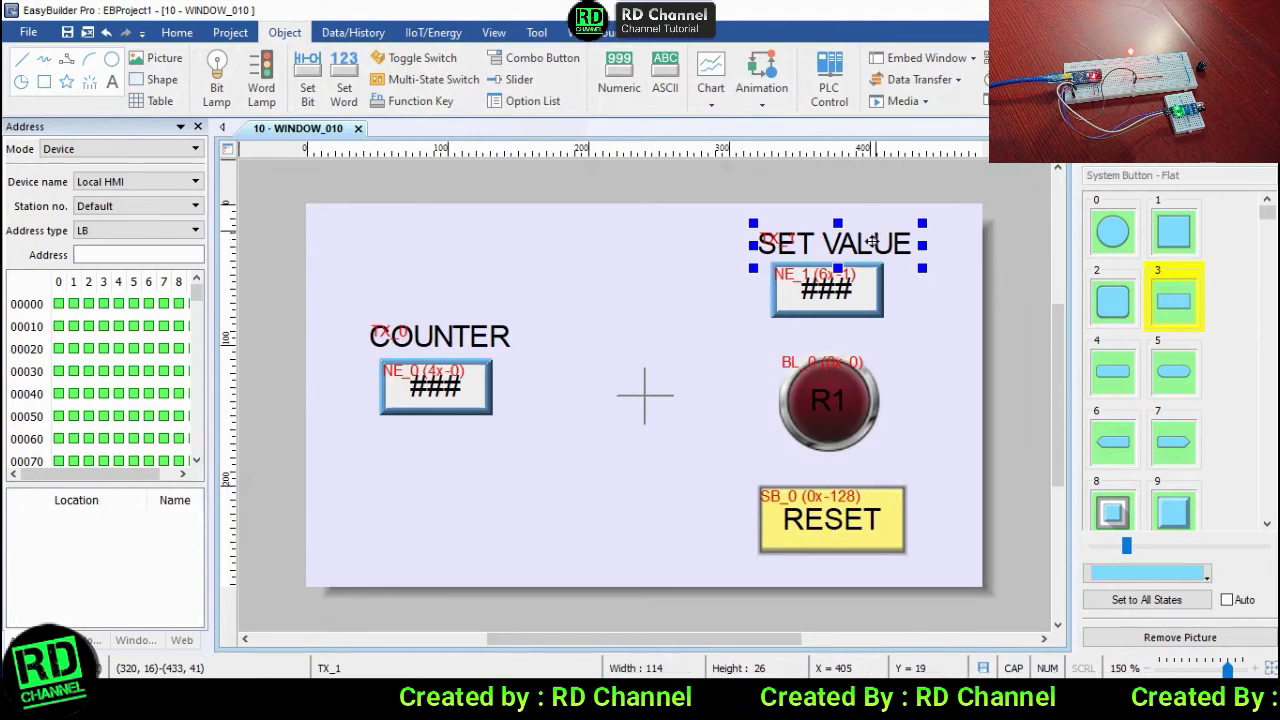
Nudge the SET VALUE text to about X 316, Y 15 so it sits centred above the 6x-1 numeric object, and deselect it.
drag(858, 241, 852, 241)
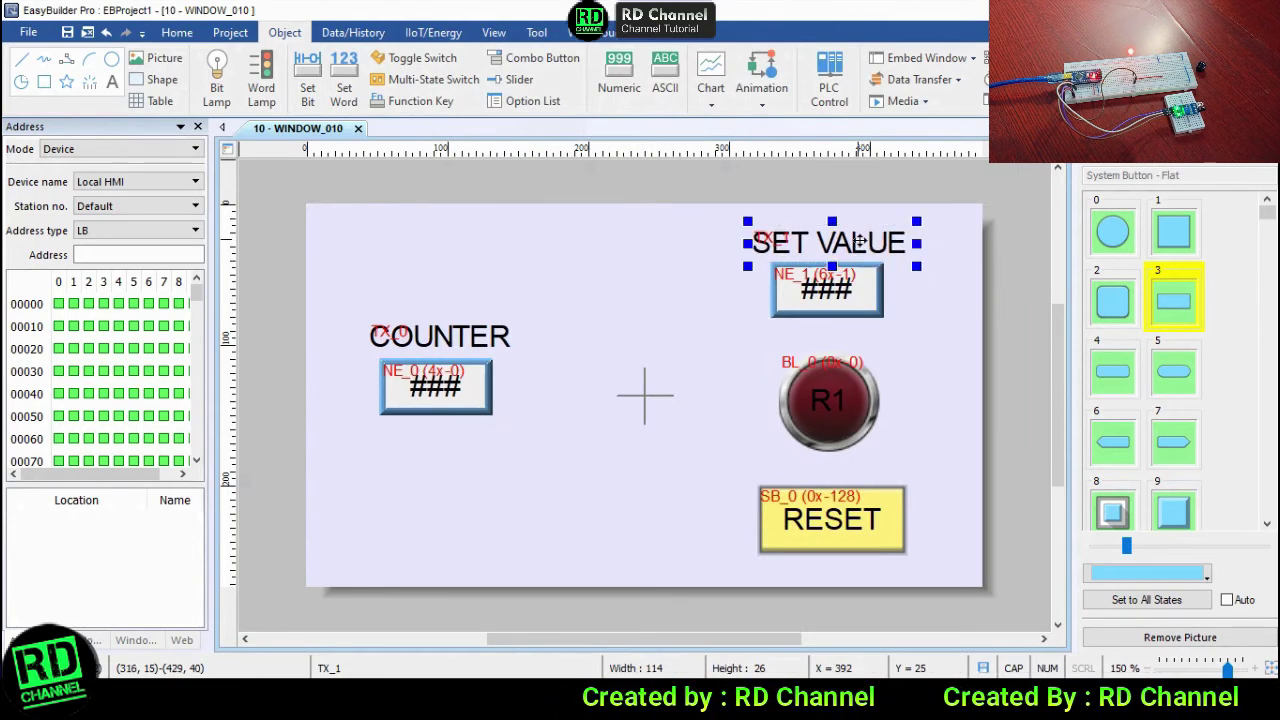
click(910, 378)
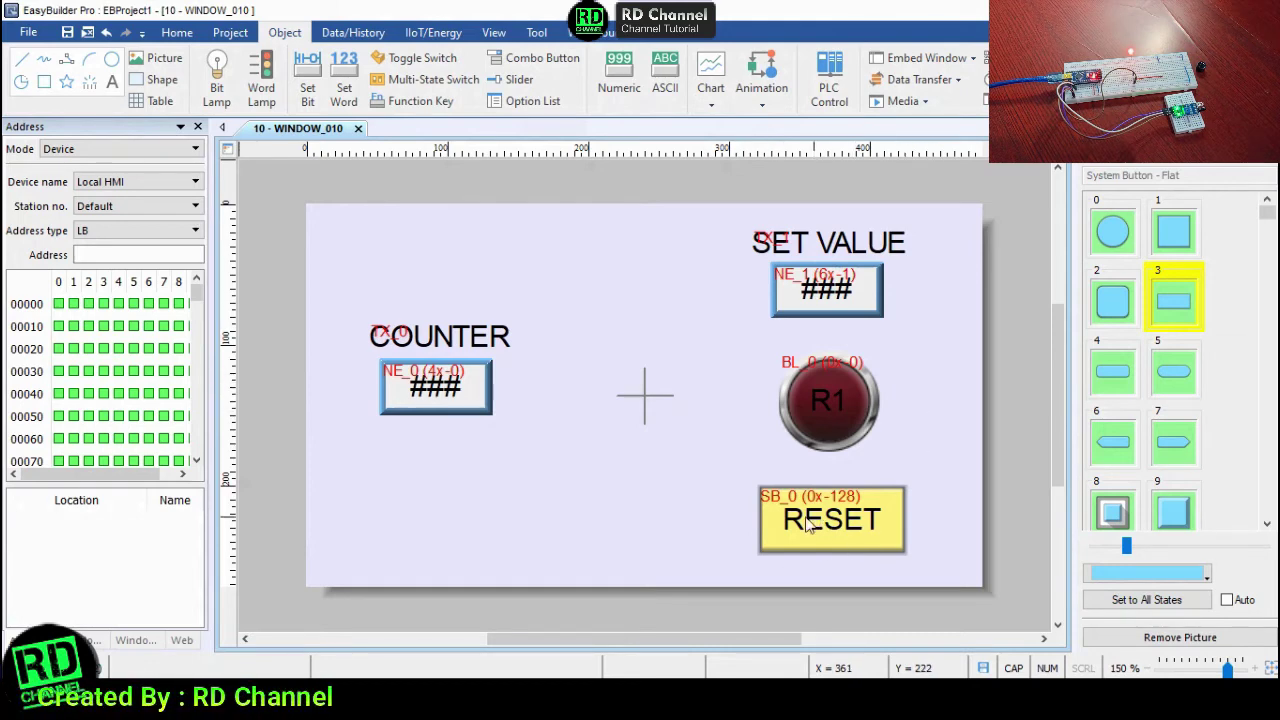
click(676, 471)
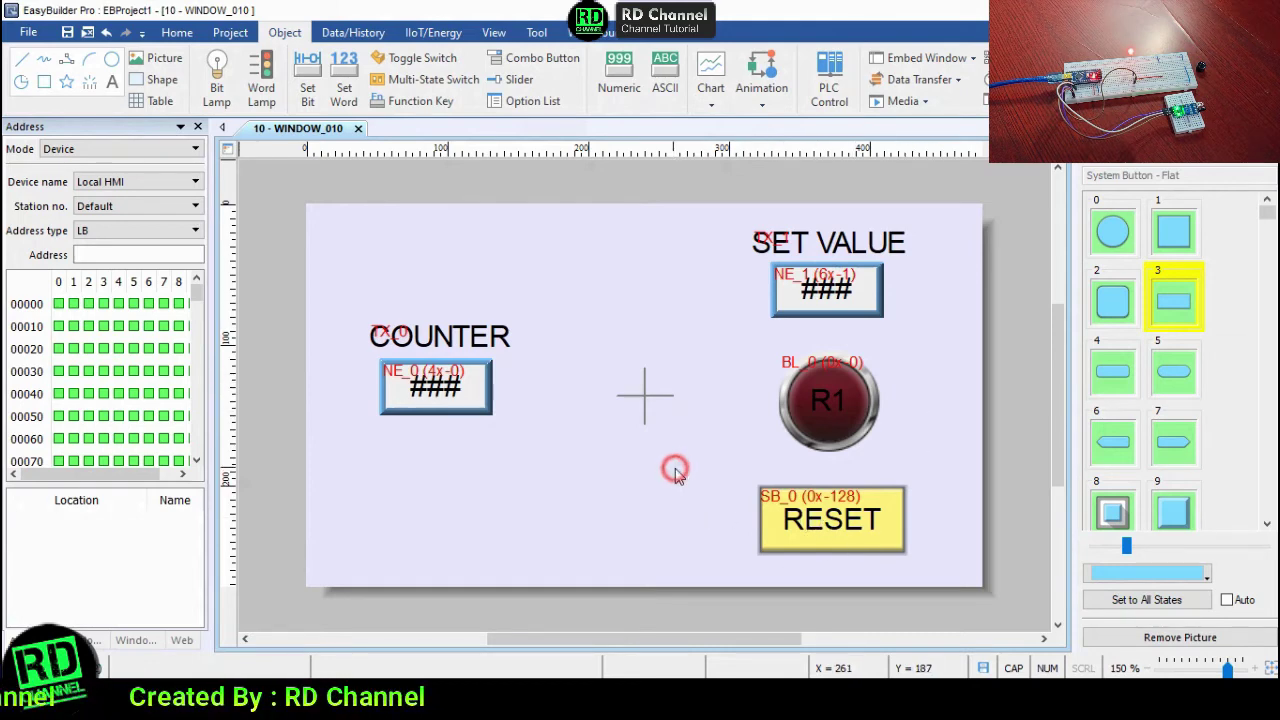
Start compiling the project and save it as SIMULATION COUNTER in the WEINTEK OUTSEAL folder.
click(230, 33)
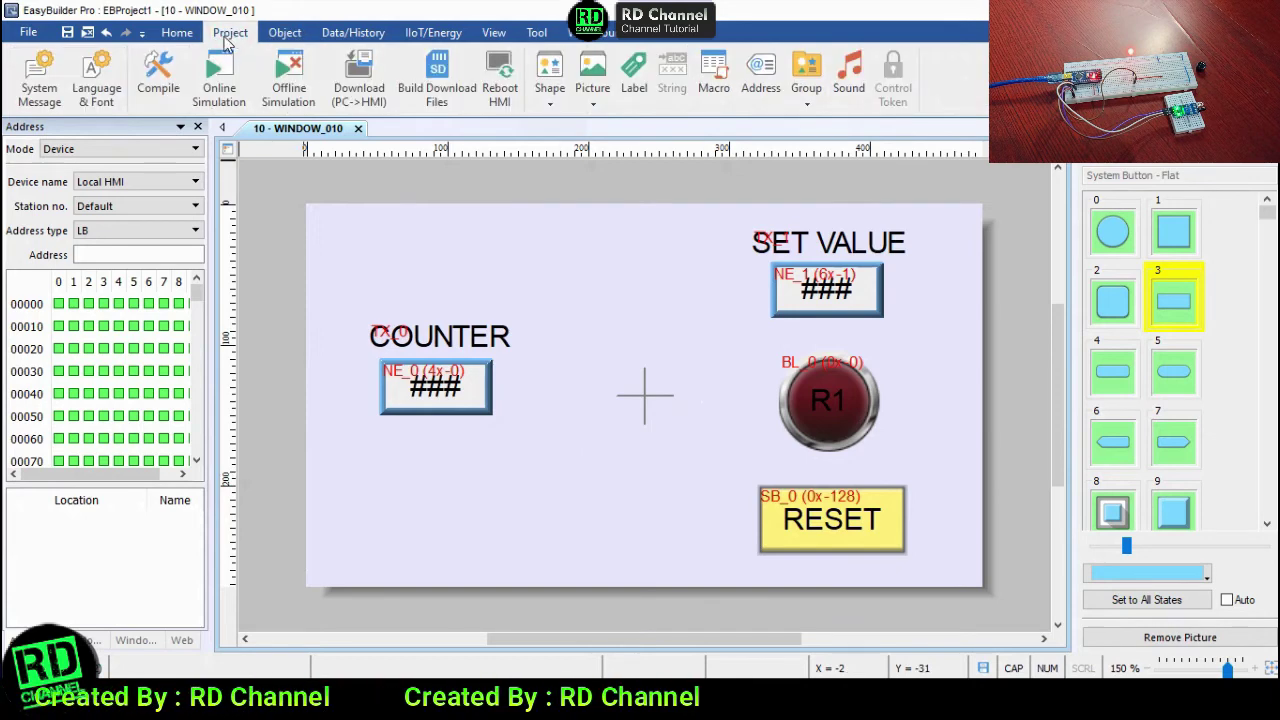
click(168, 84)
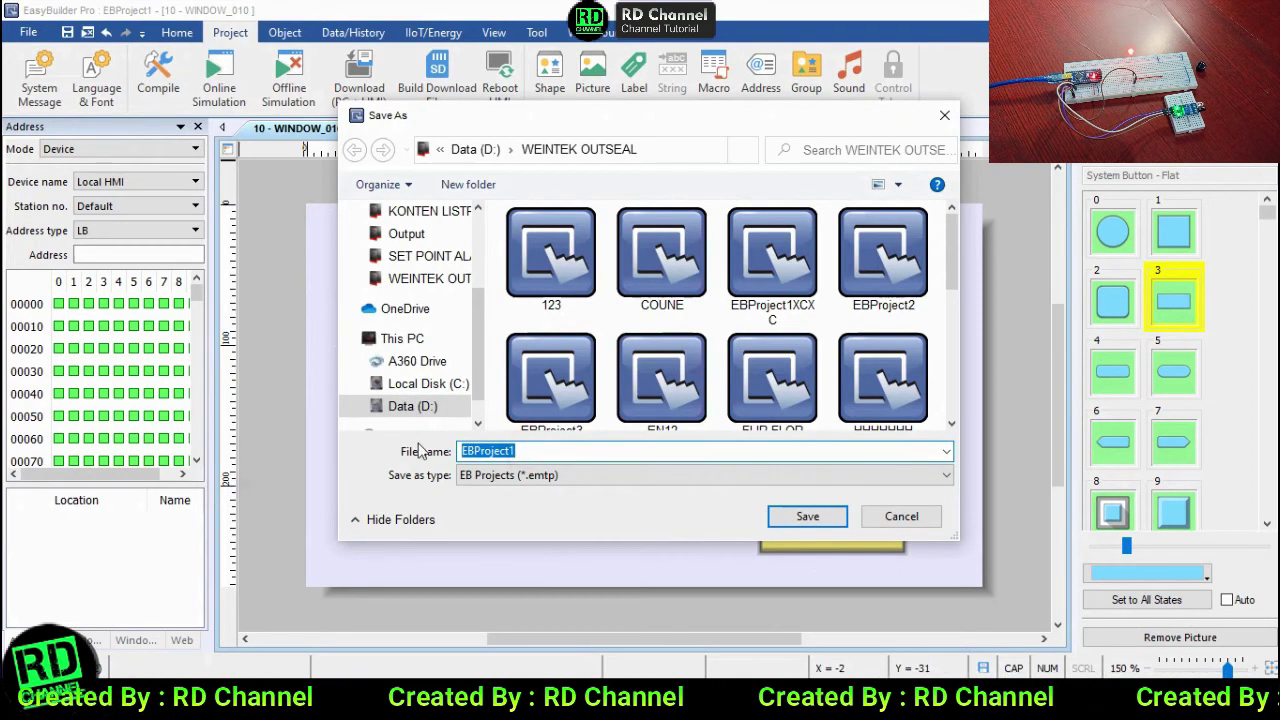
text(SIMULA)
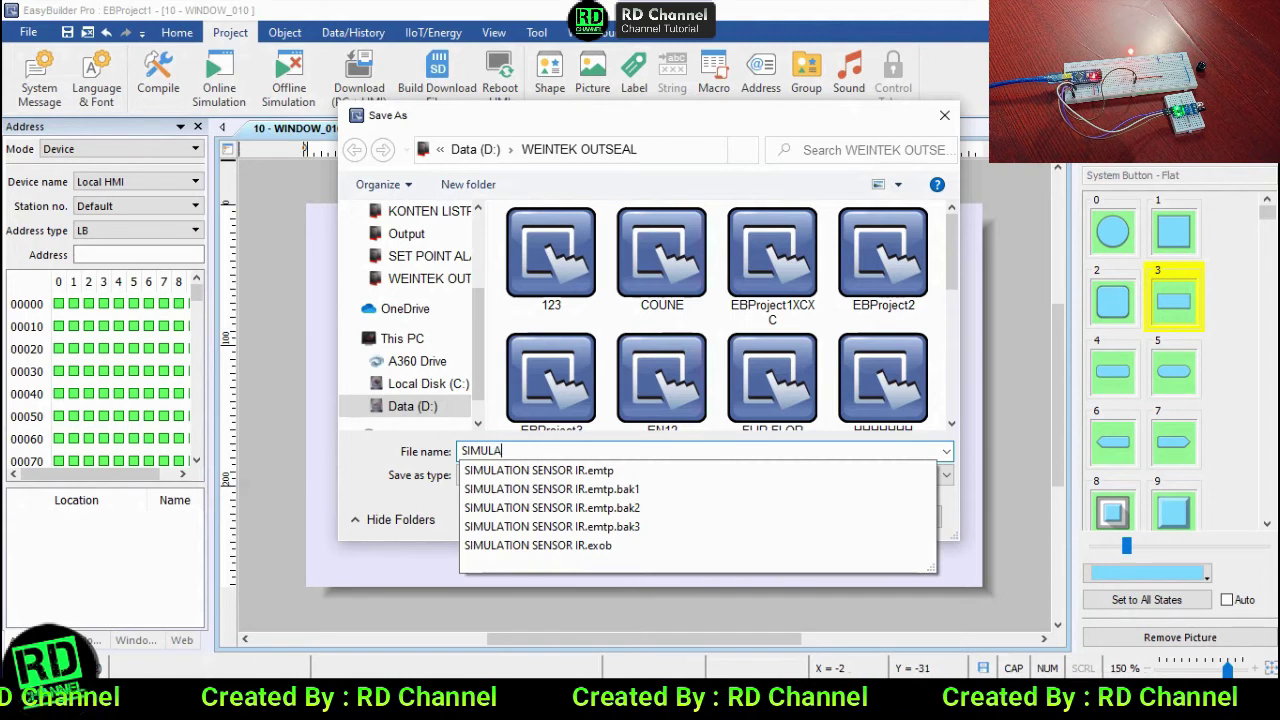
text(TION COUNTER)
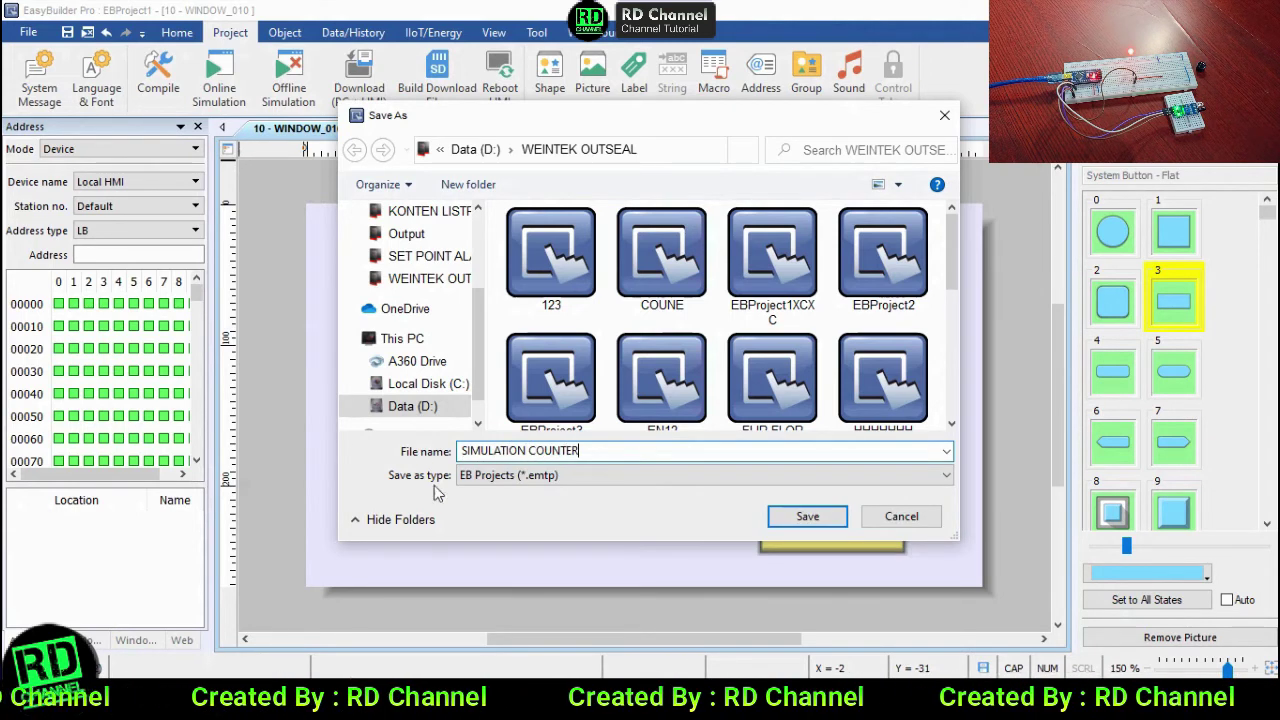
click(789, 519)
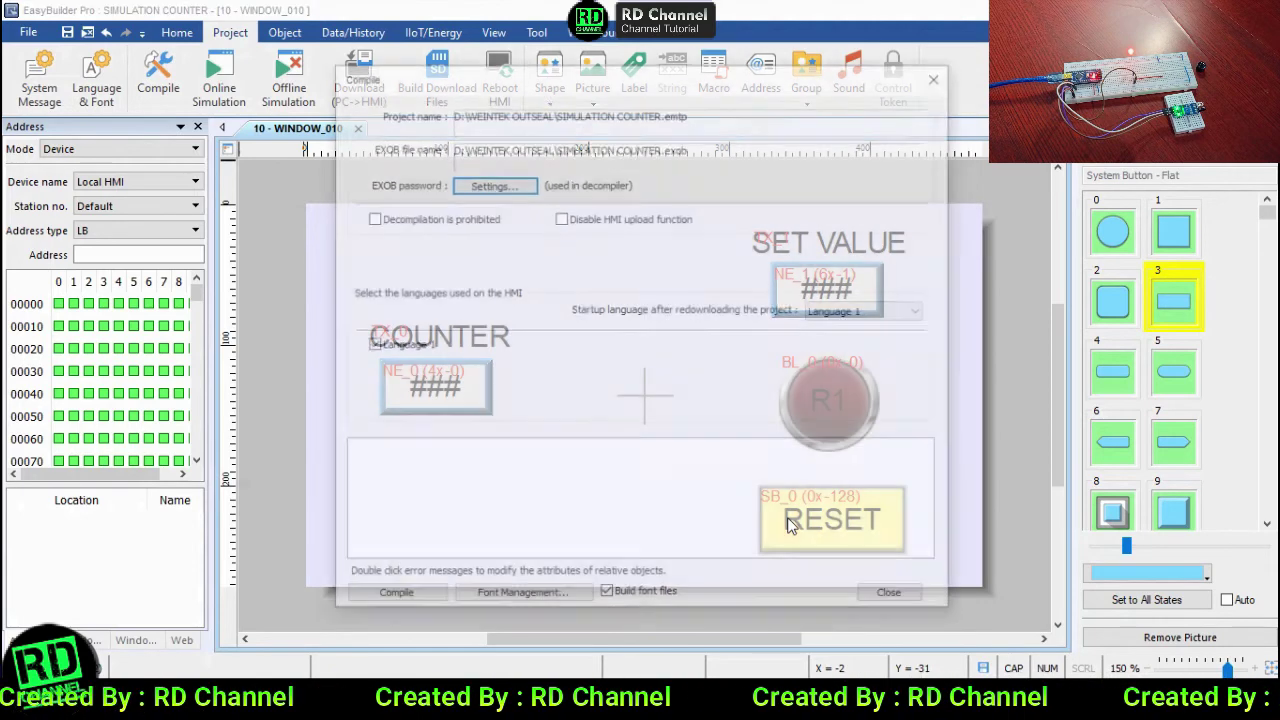
Compile the SIMULATION COUNTER project with Language 1 and close the Compile dialog.
click(380, 604)
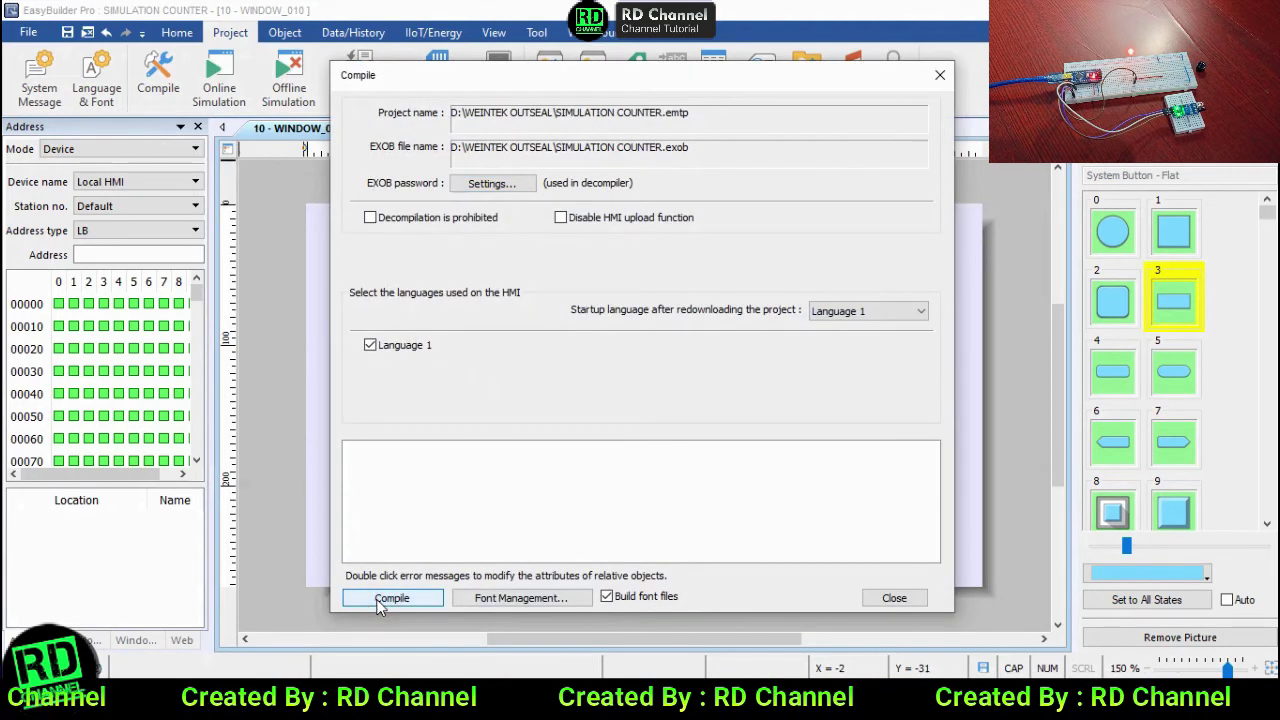
click(382, 604)
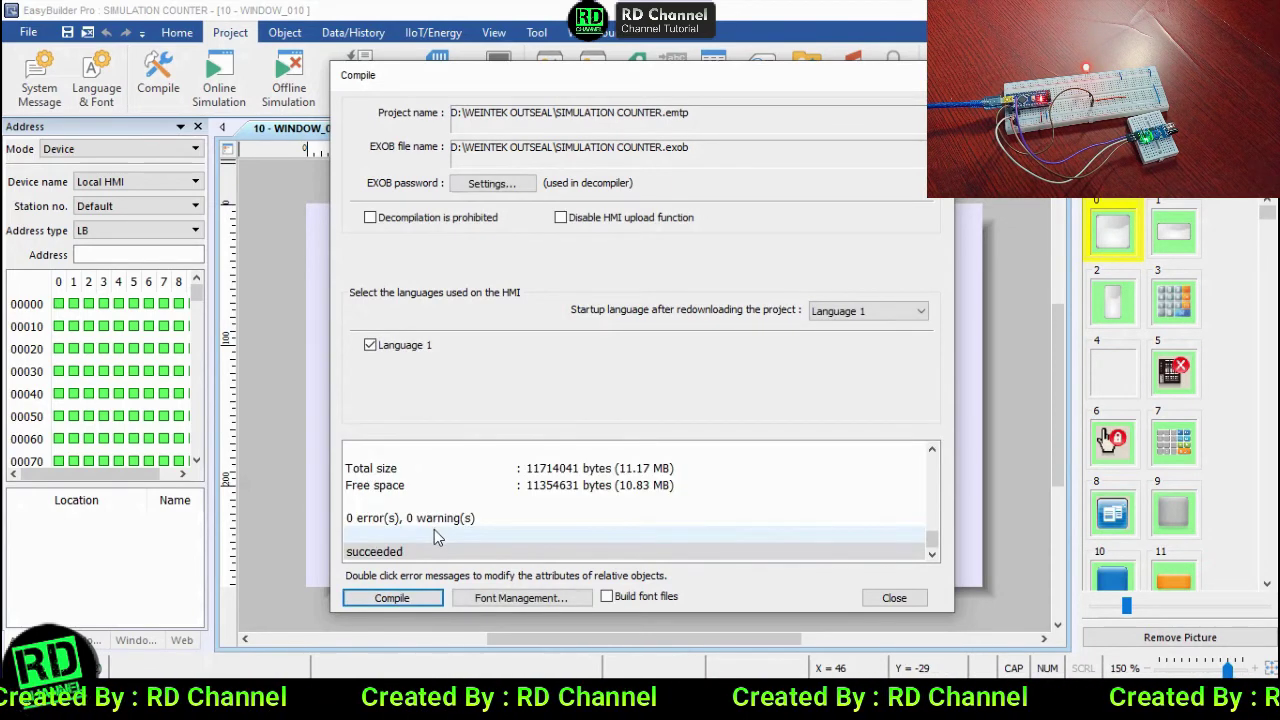
click(894, 599)
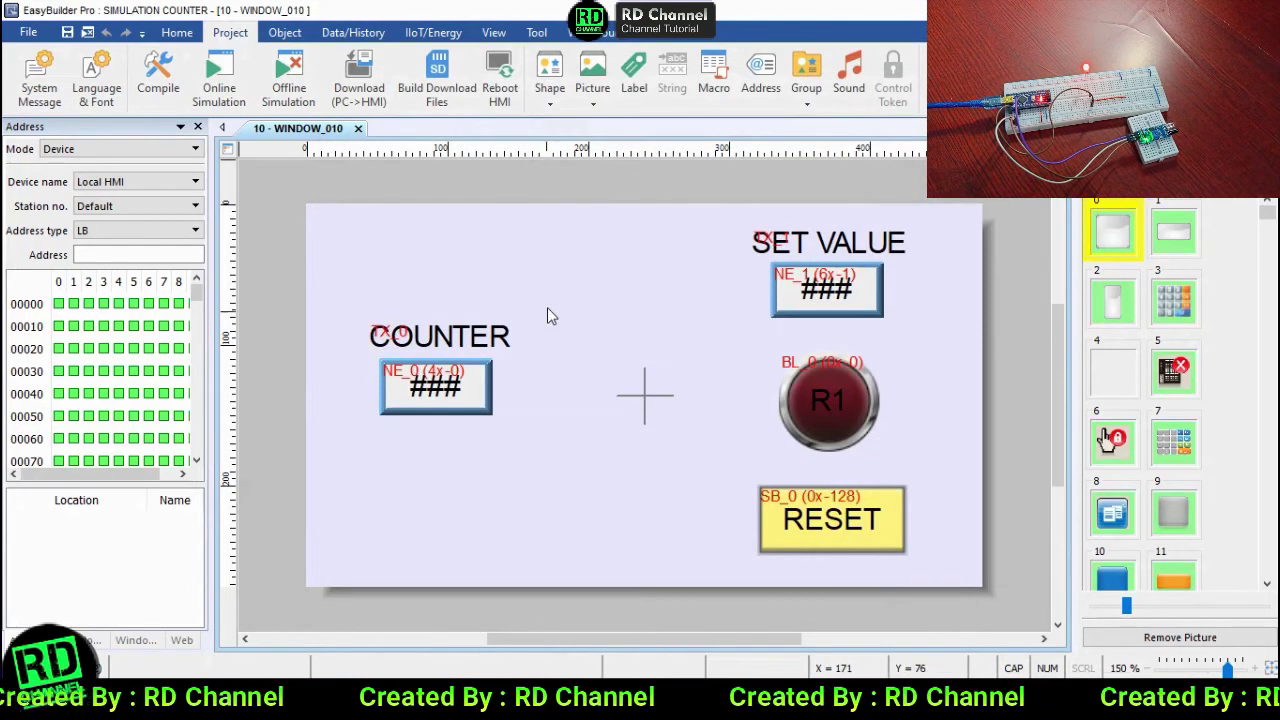
Run the online simulation, switch to Outseal Studio, and place the simulation window in front of it beside the ladder diagram.
click(236, 92)
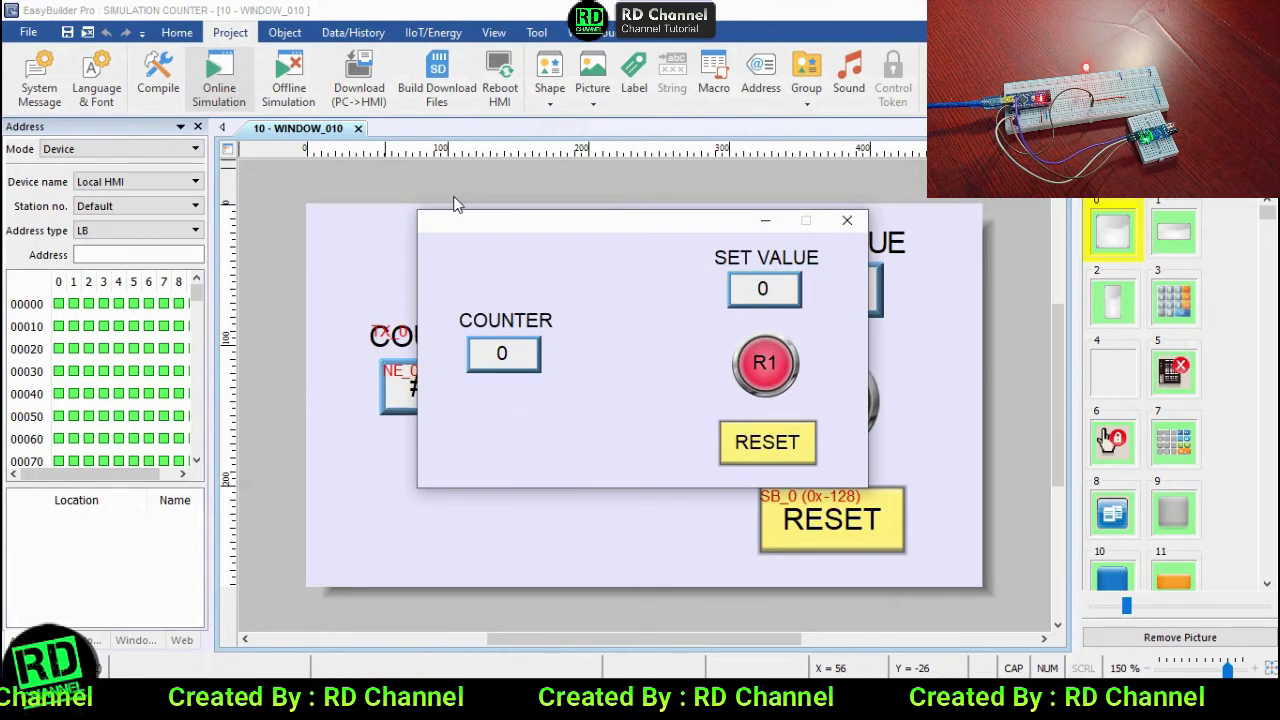
drag(495, 222, 905, 407)
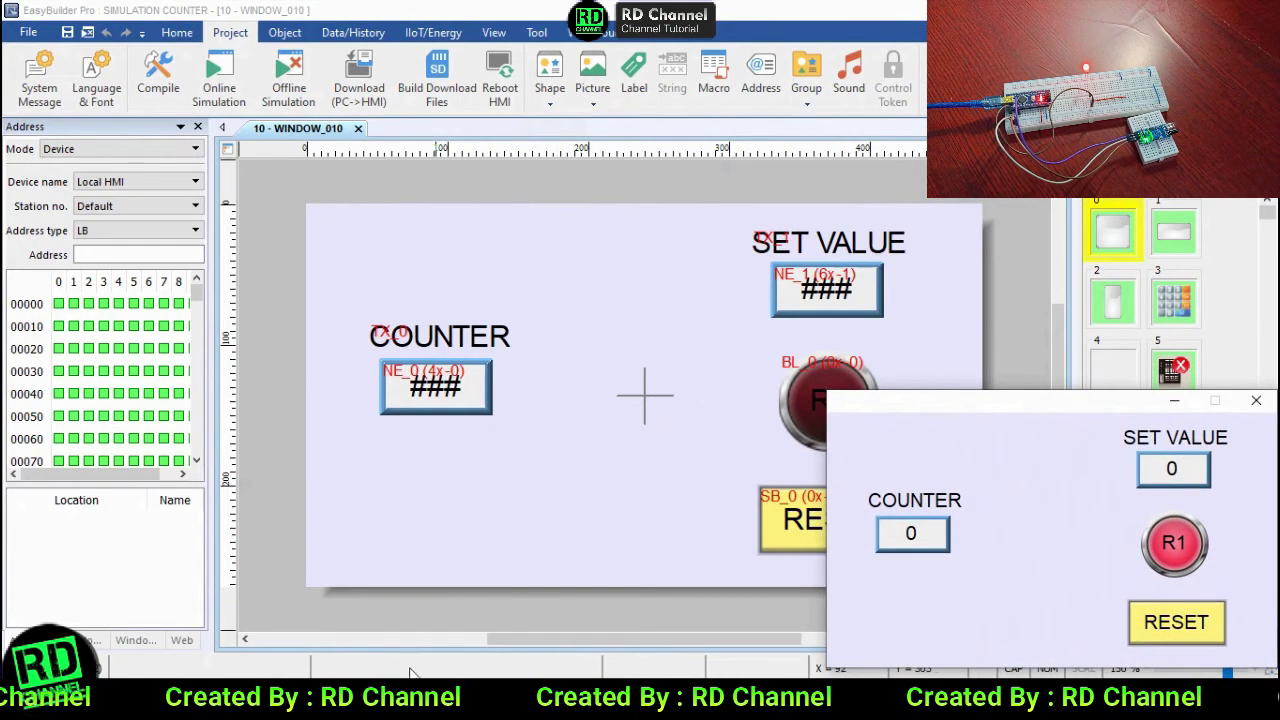
key(super+Tab)
click(190, 400)
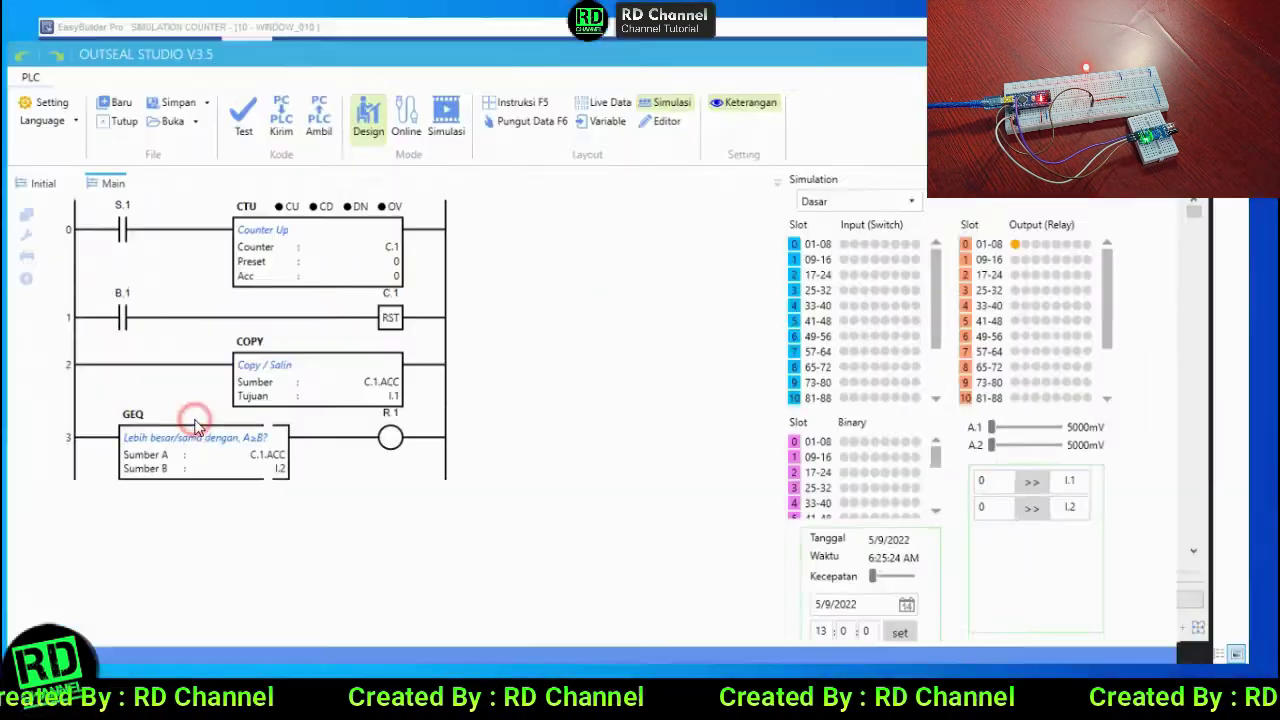
key(super+Tab)
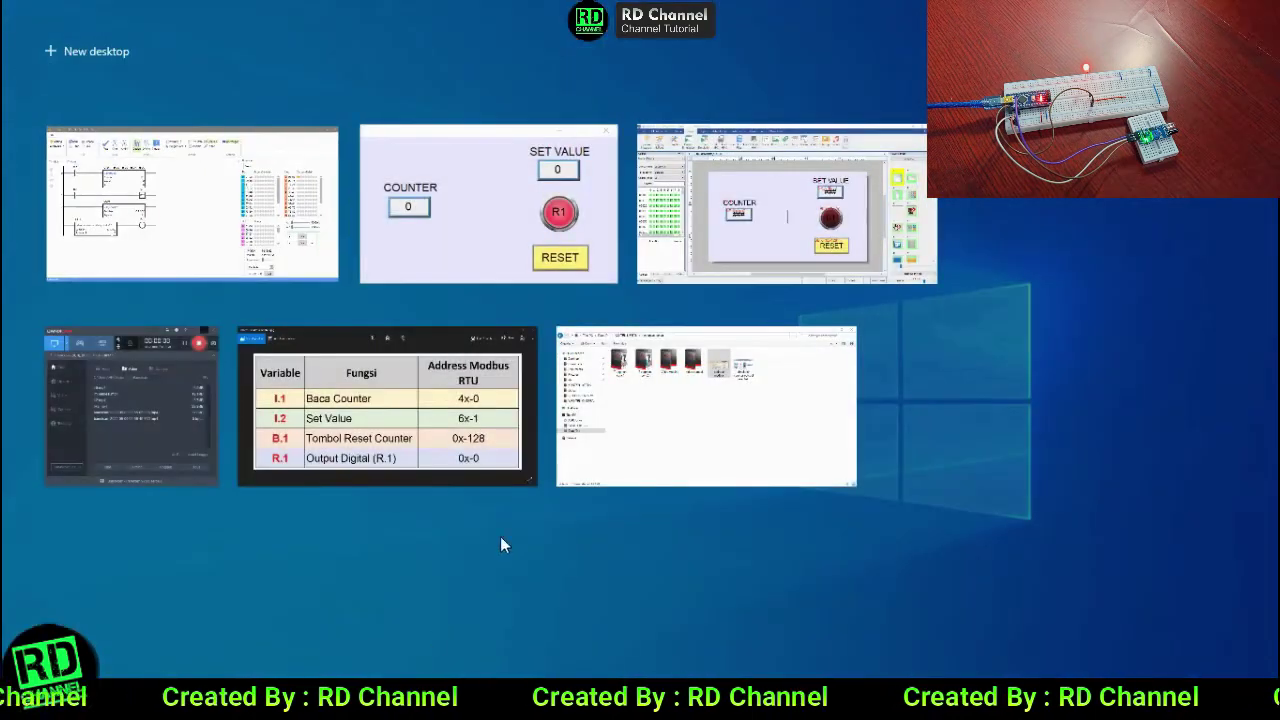
click(507, 241)
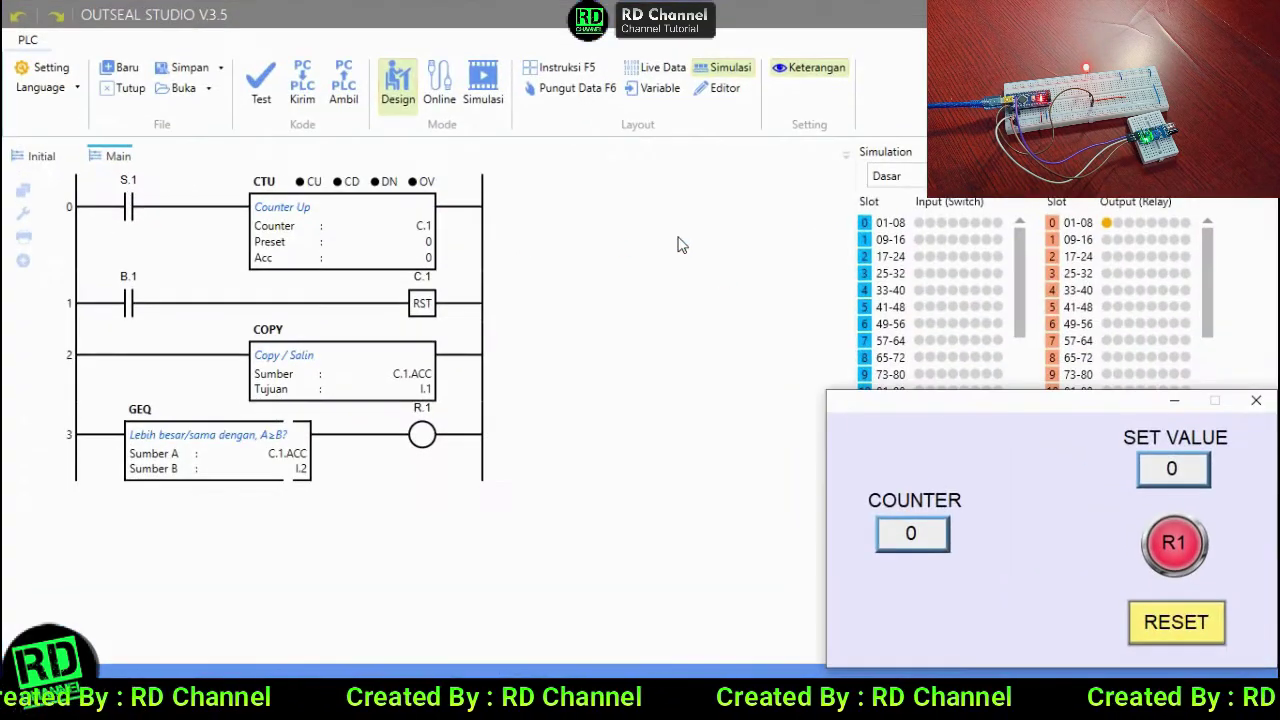
mouse_move(930, 410)
mouse_down()
mouse_move(898, 384)
mouse_move(930, 399)
mouse_up()
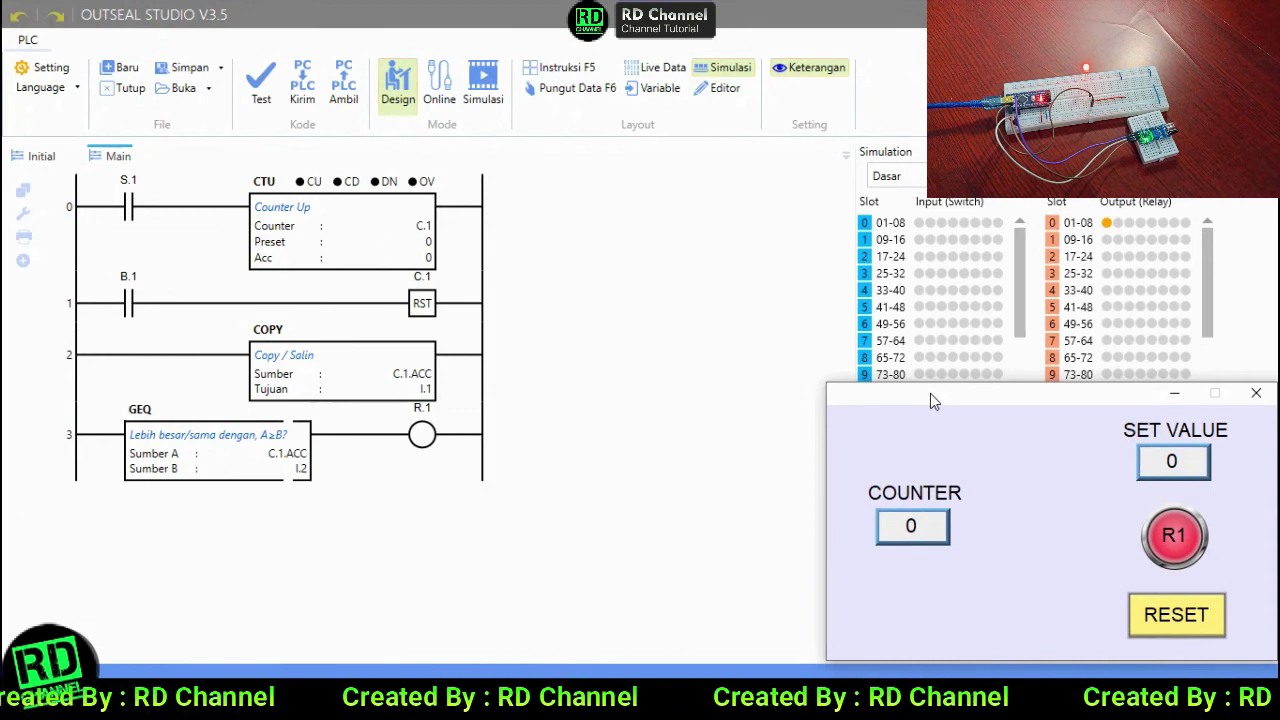